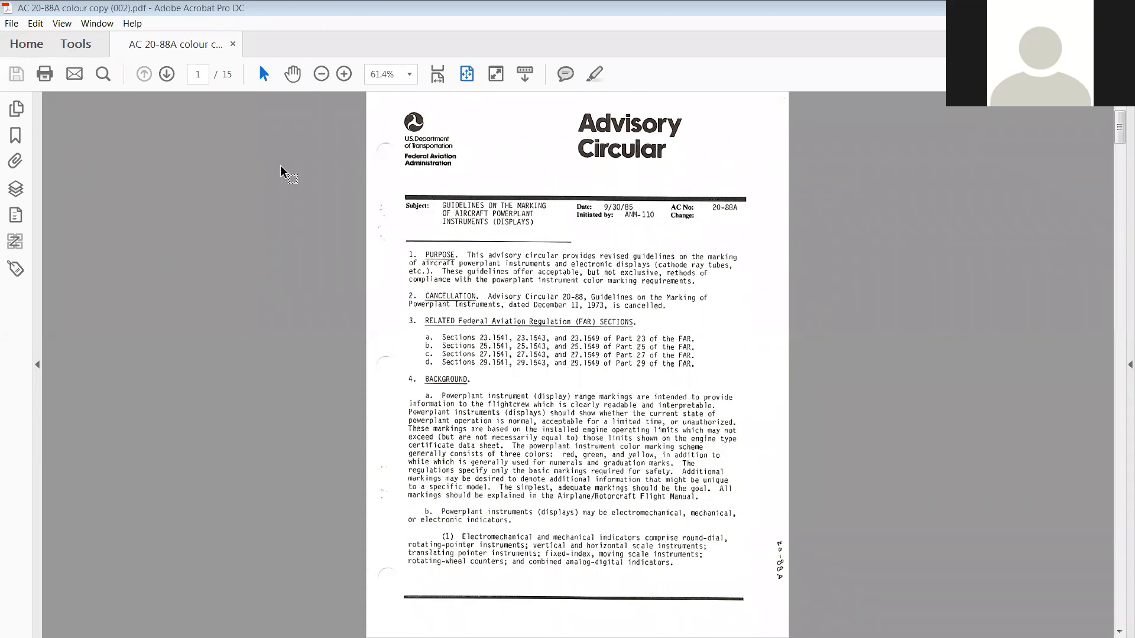
# Step: Open the document properties and set the title to "AC 20-88A"
pyautogui.click(12, 25)
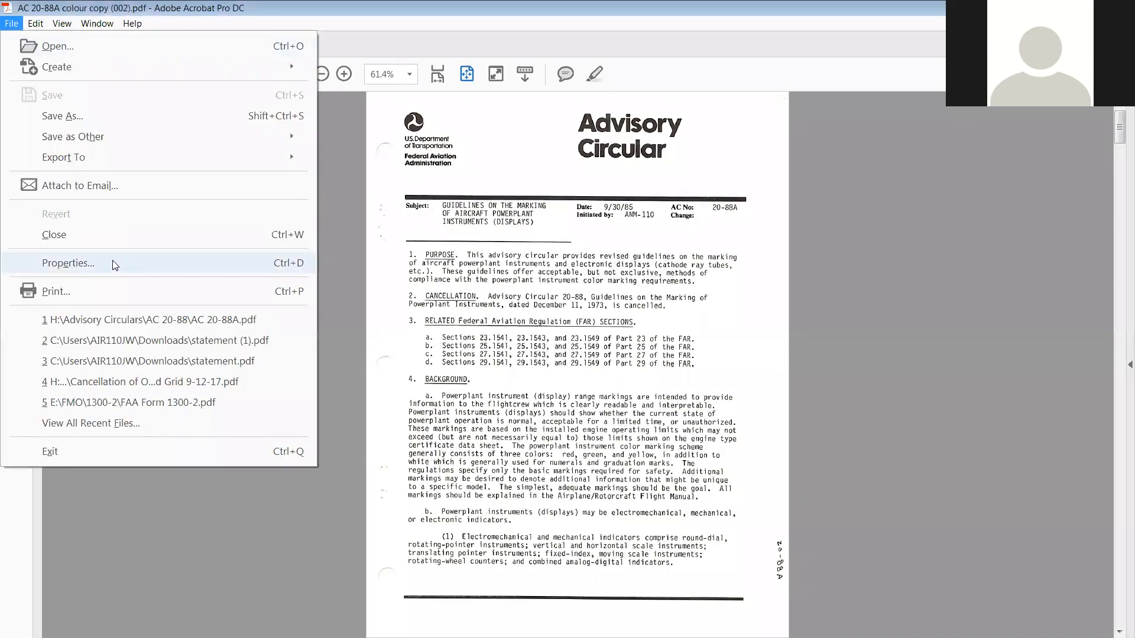
pyautogui.click(114, 264)
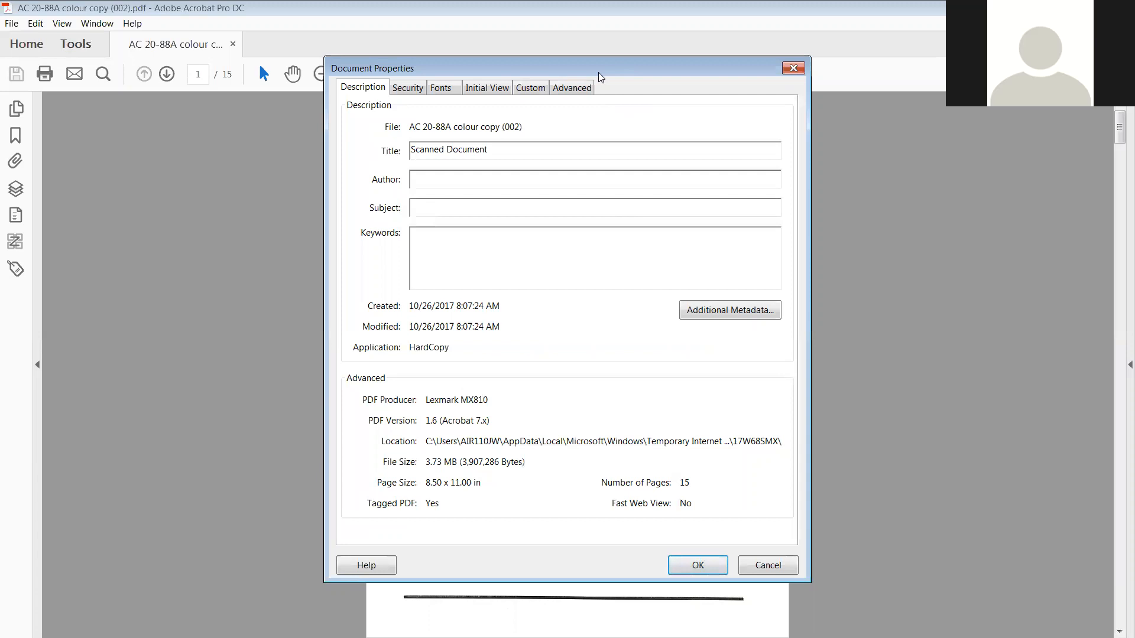
pyautogui.moveTo(603, 67); pyautogui.dragTo(639, 127)
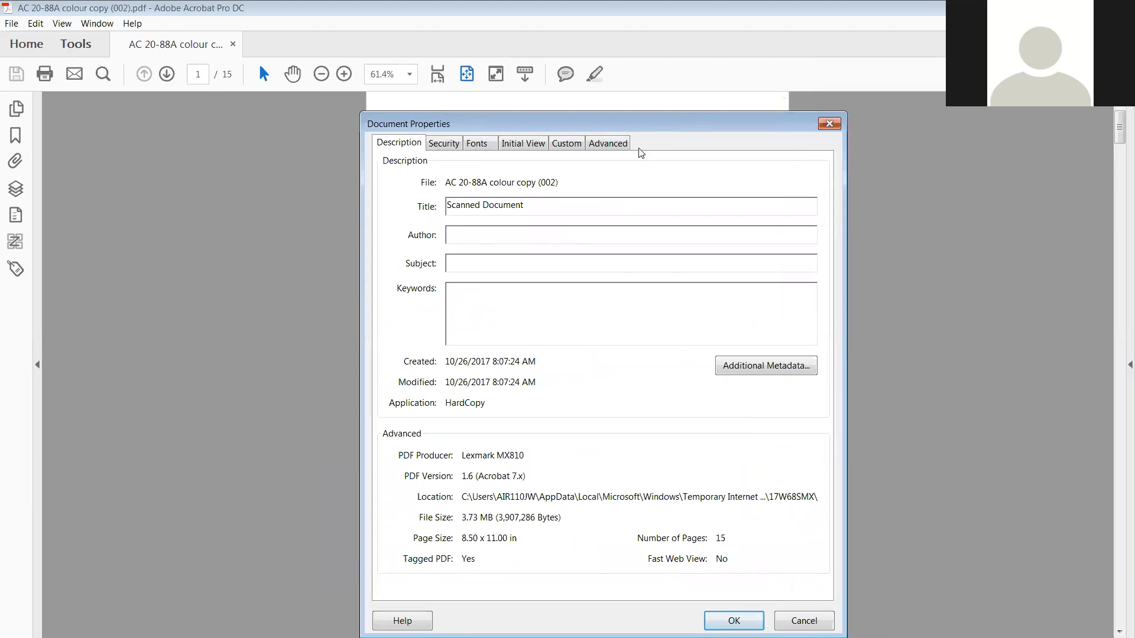
pyautogui.click(587, 207)
pyautogui.hotkey('ctrl', 'a')
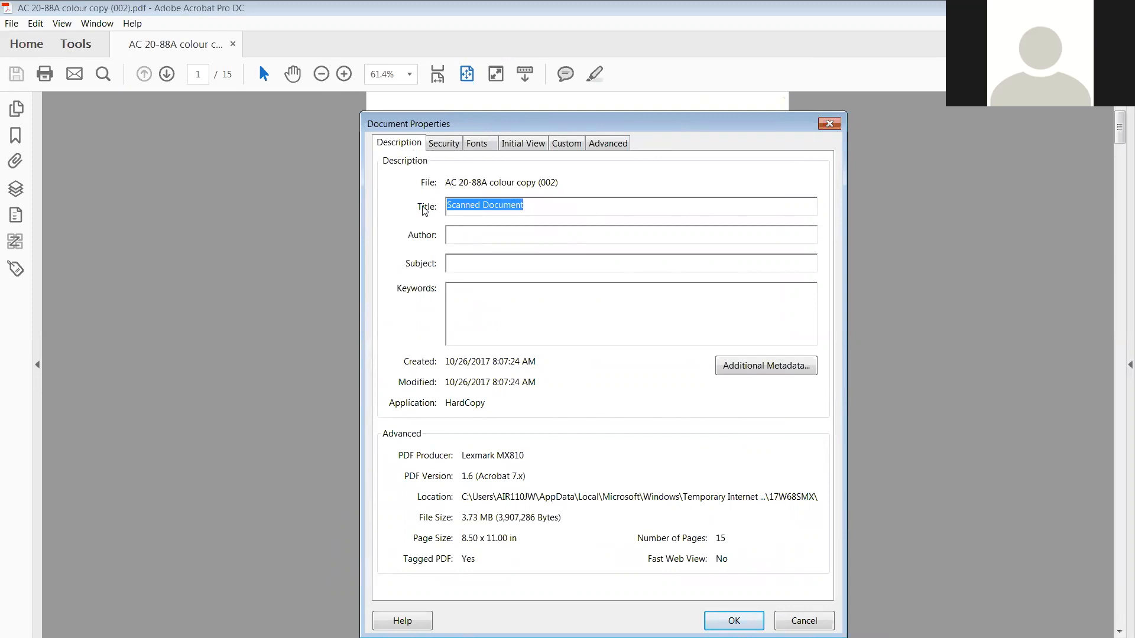
pyautogui.write('AC 20-88A')
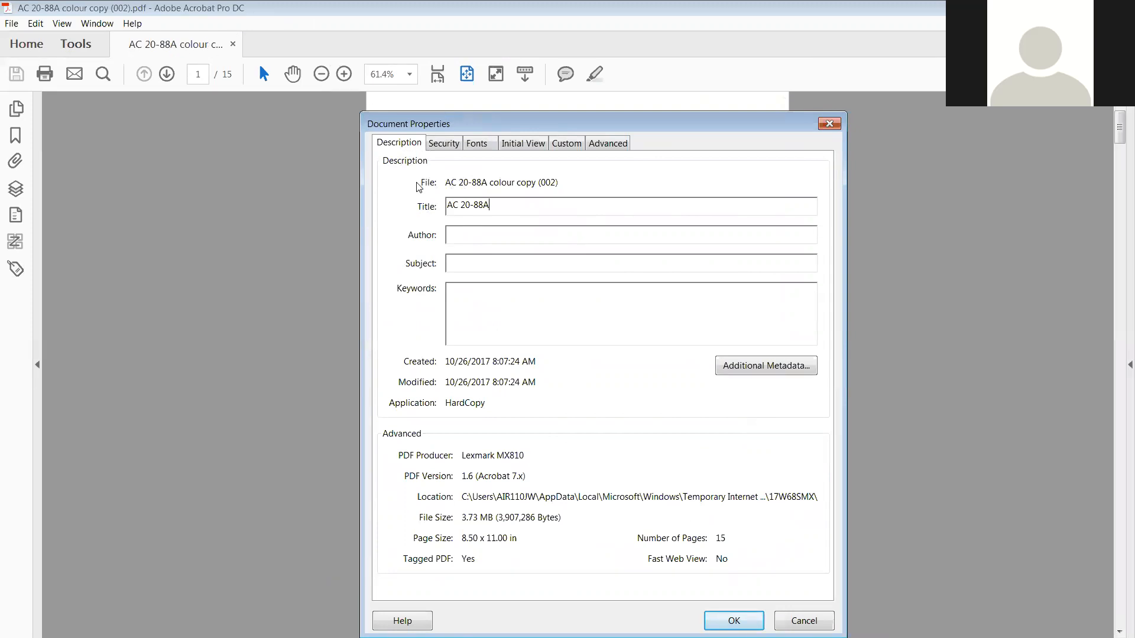
# Step: Set the author to "ANM" and the subject to "Guidelines on the Marking of Aircraft Powerplant Instruments (Displays)", and apply the properties
pyautogui.click(474, 235)
pyautogui.write('A')
pyautogui.moveTo(578, 122); pyautogui.dragTo(583, 245)
pyautogui.write('NM')
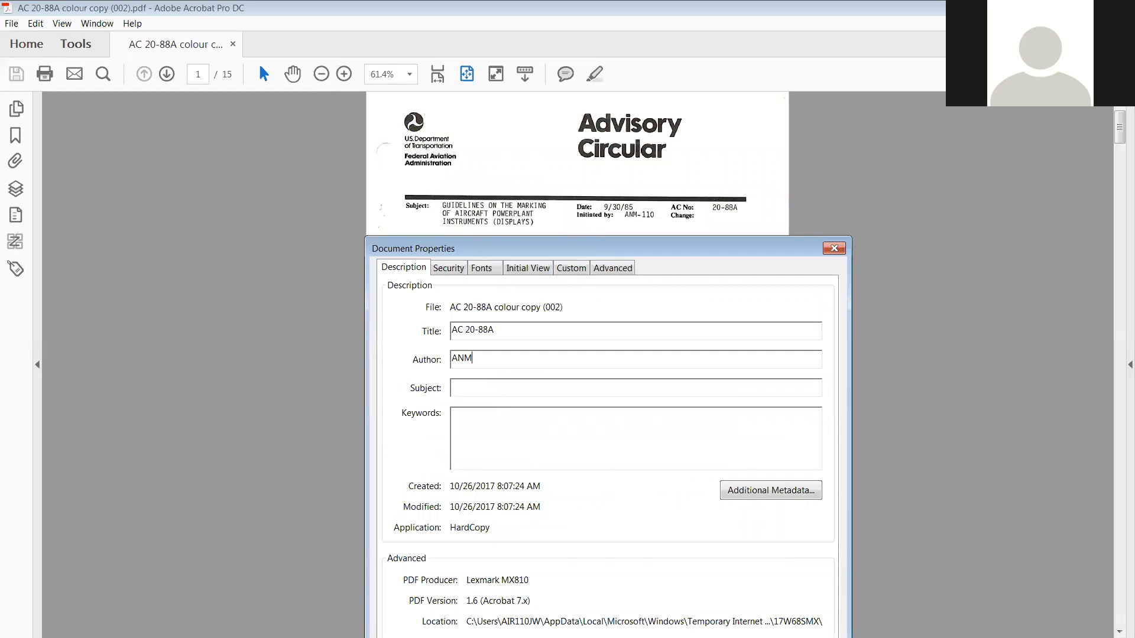
pyautogui.click(654, 384)
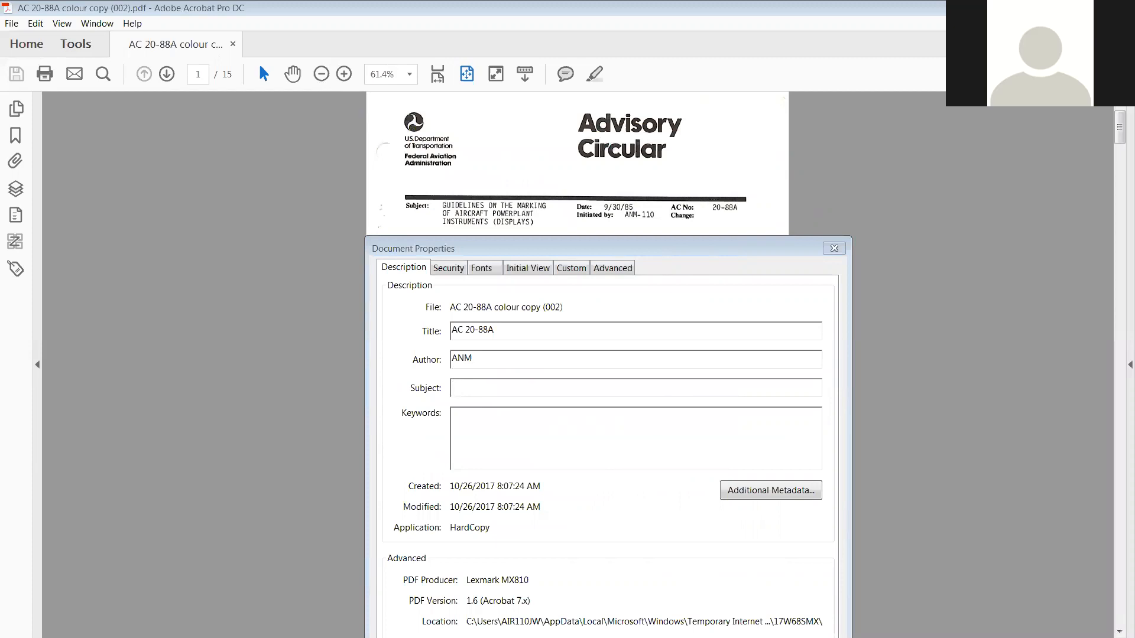
pyautogui.click(496, 390)
pyautogui.write('Guidelines on the Marking of Aircraft Powerplant Instruments (Displays)')
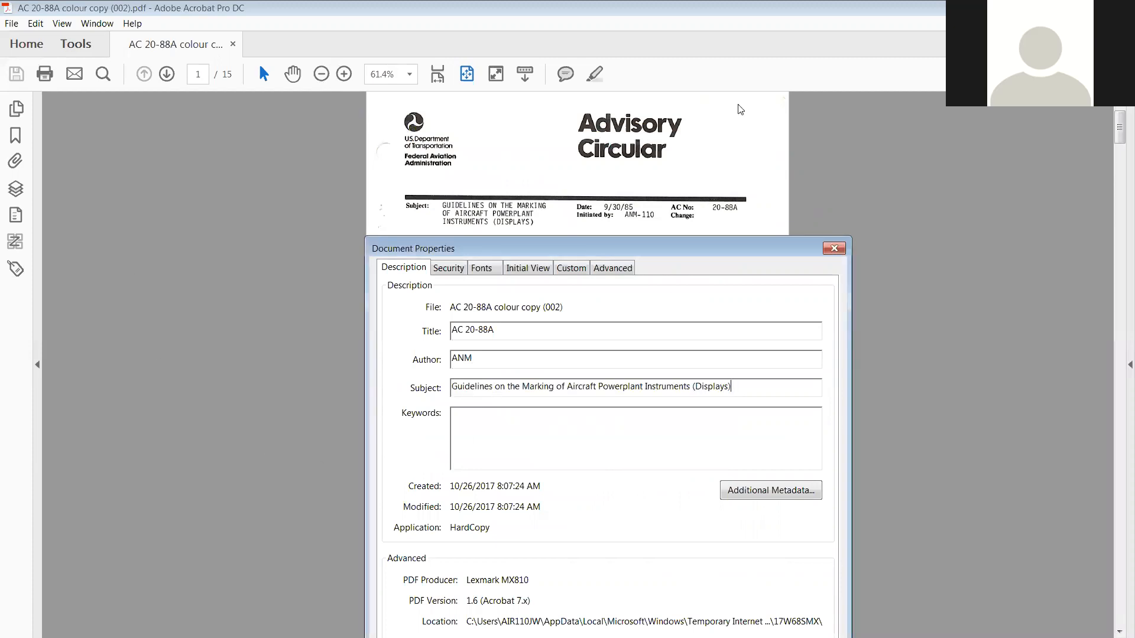
pyautogui.moveTo(681, 249); pyautogui.dragTo(693, 136)
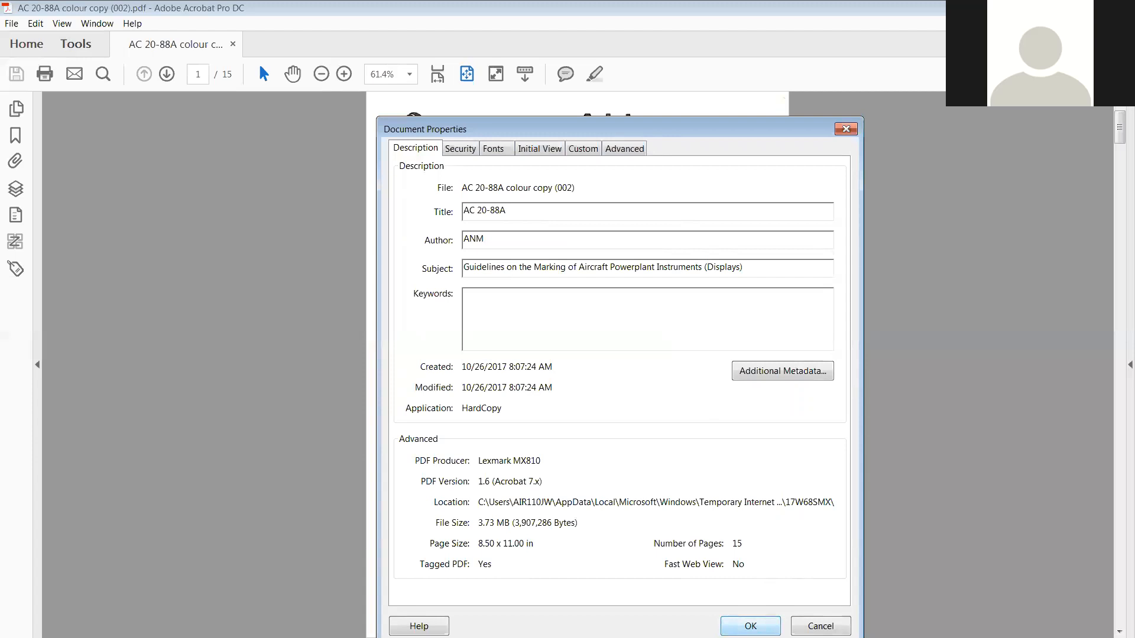
pyautogui.click(750, 626)
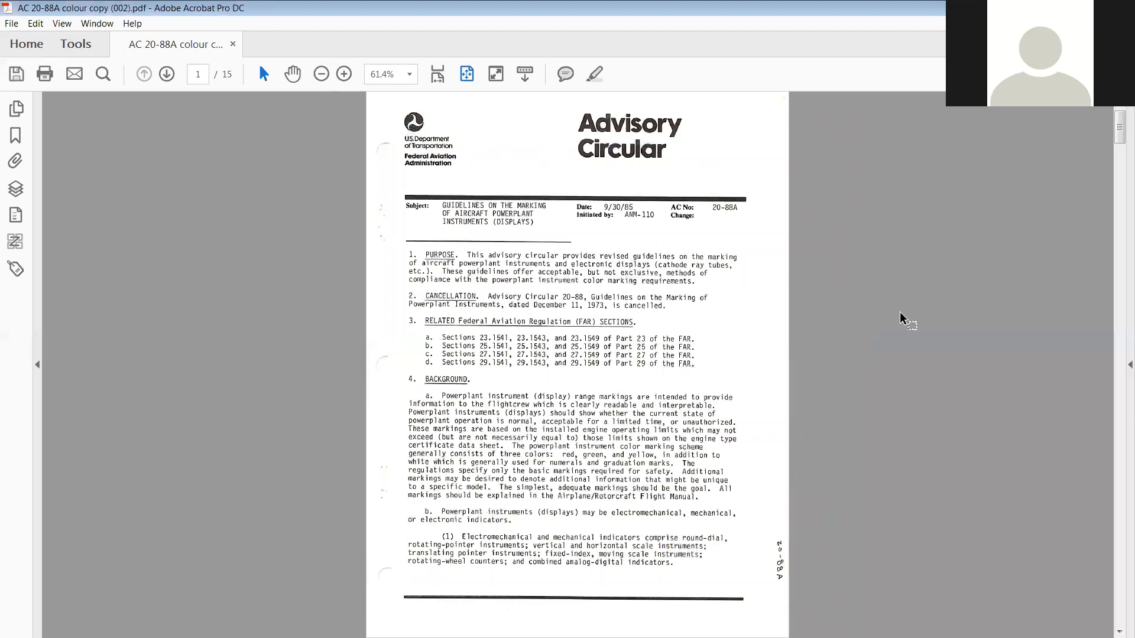
# Step: Run a full accessibility check on the document from the Accessibility tool
pyautogui.click(81, 46)
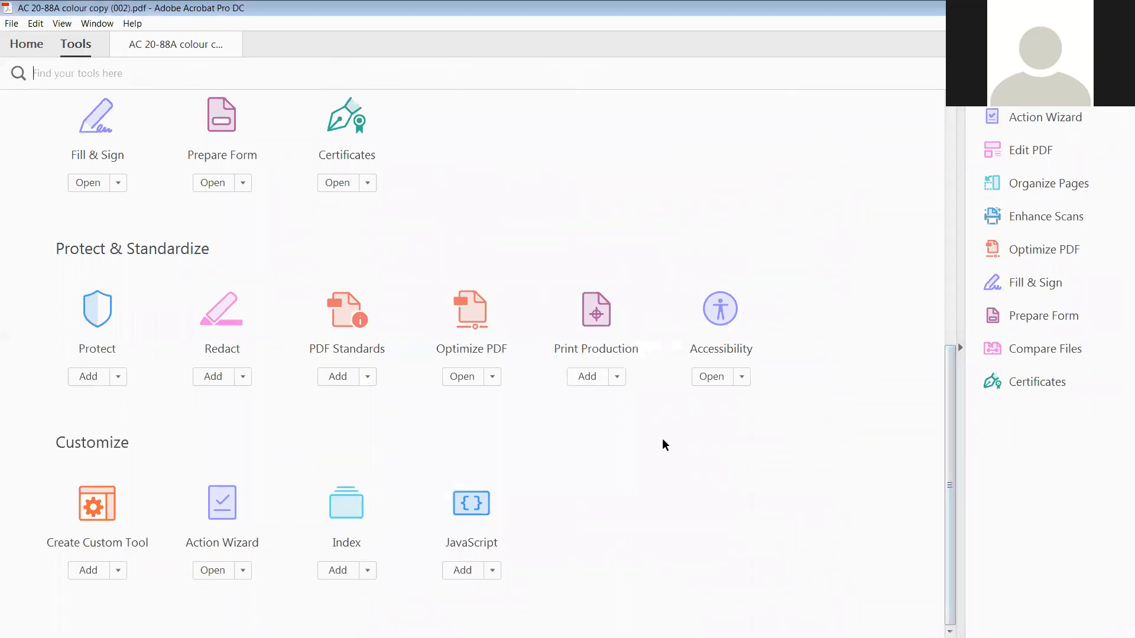
pyautogui.scroll(1, 579, 220)
pyautogui.scroll(2, 580, 223)
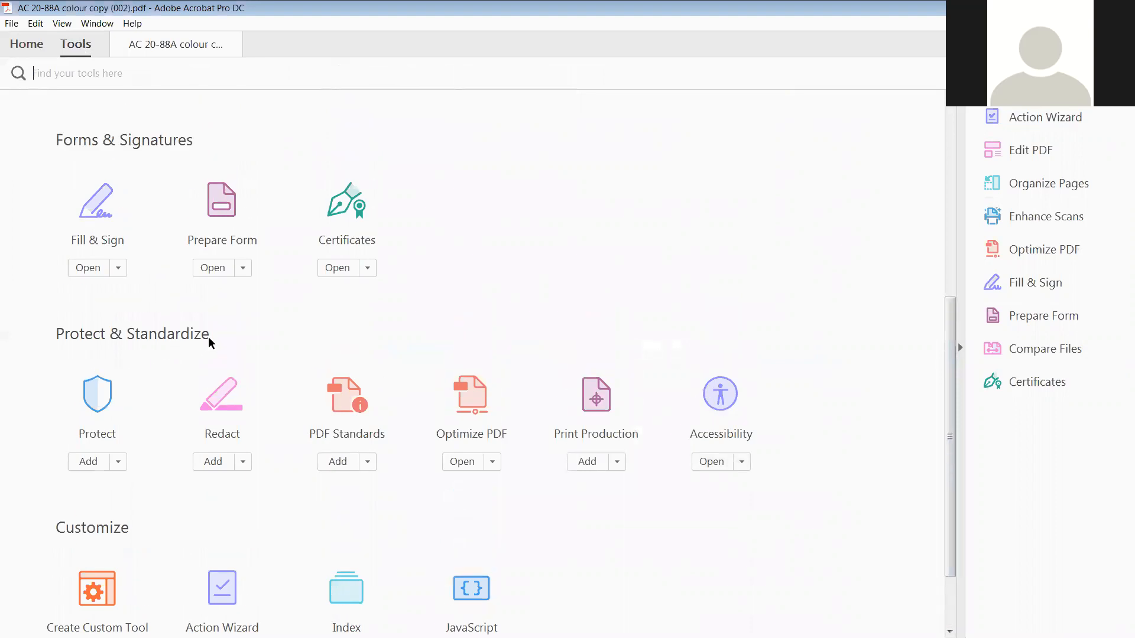
pyautogui.click(709, 466)
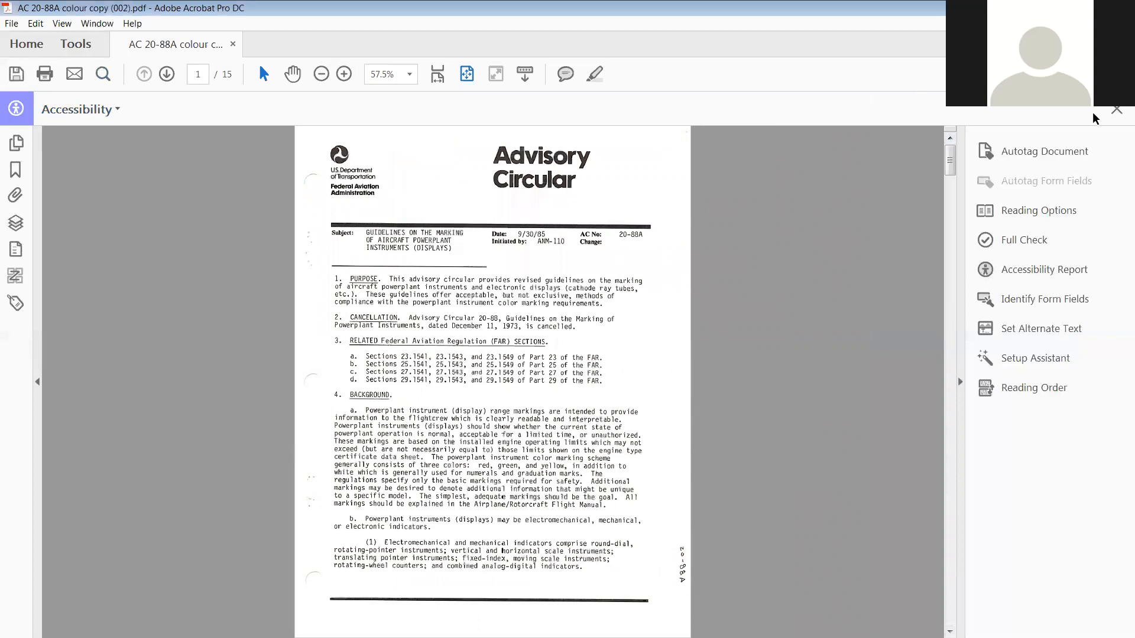
pyautogui.click(1024, 243)
pyautogui.click(692, 539)
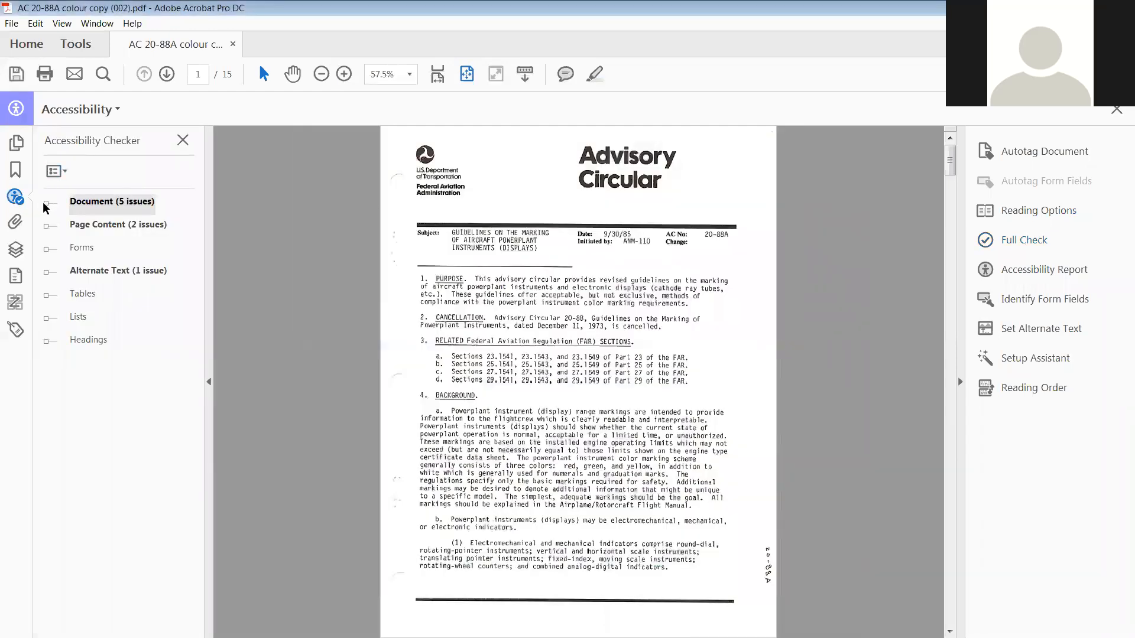
# Step: Expand the Document, Page Content and Alternate Text results to examine the individual accessibility checks
pyautogui.click(46, 203)
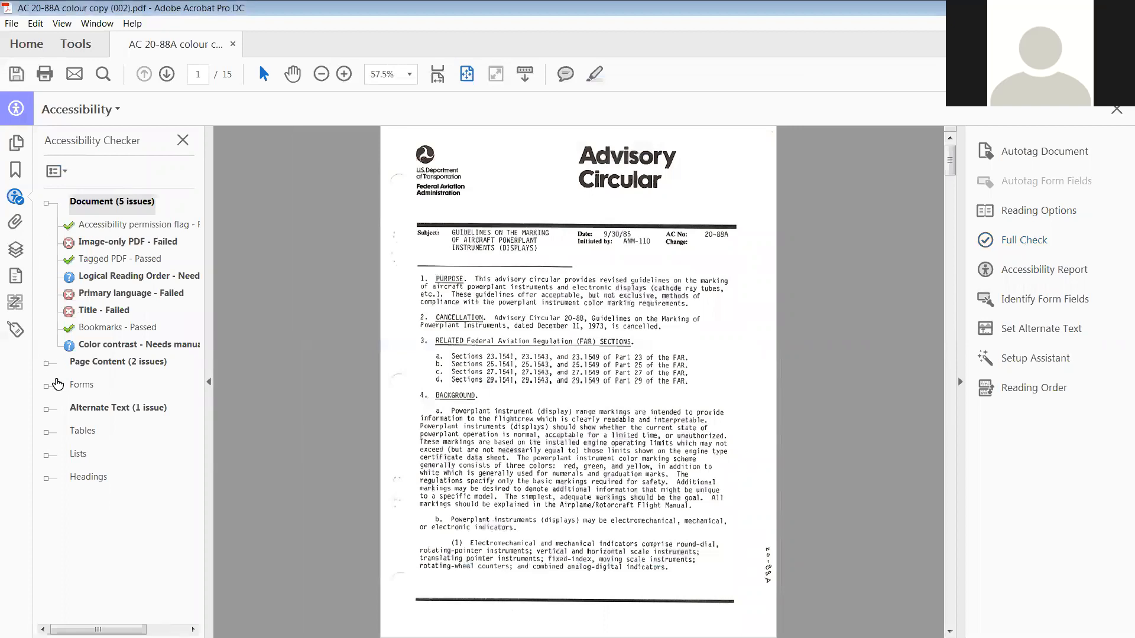
pyautogui.click(46, 363)
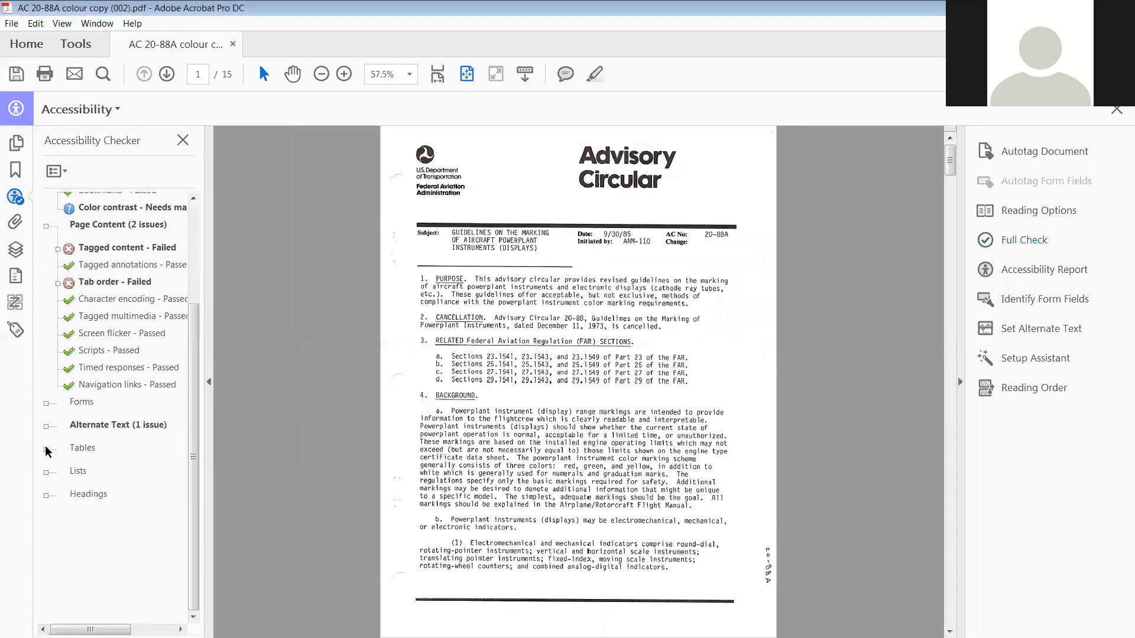
pyautogui.click(46, 426)
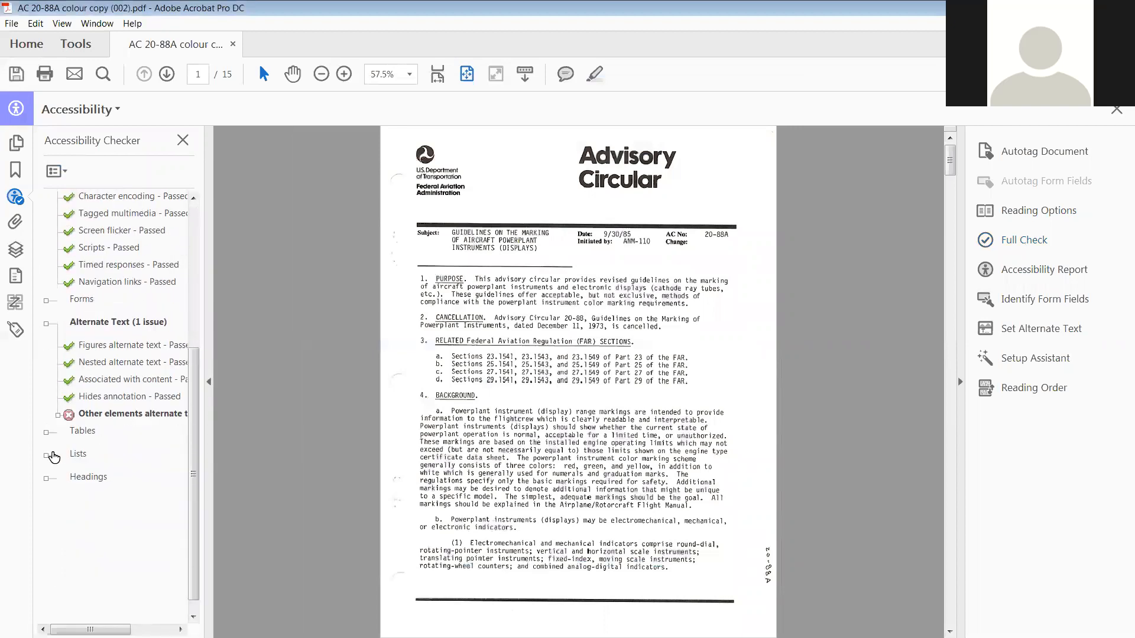
# Step: Inspect the first five elements flagged under the other elements alternate text check, and close the checker results and Accessibility tool
pyautogui.click(57, 413)
pyautogui.click(114, 431)
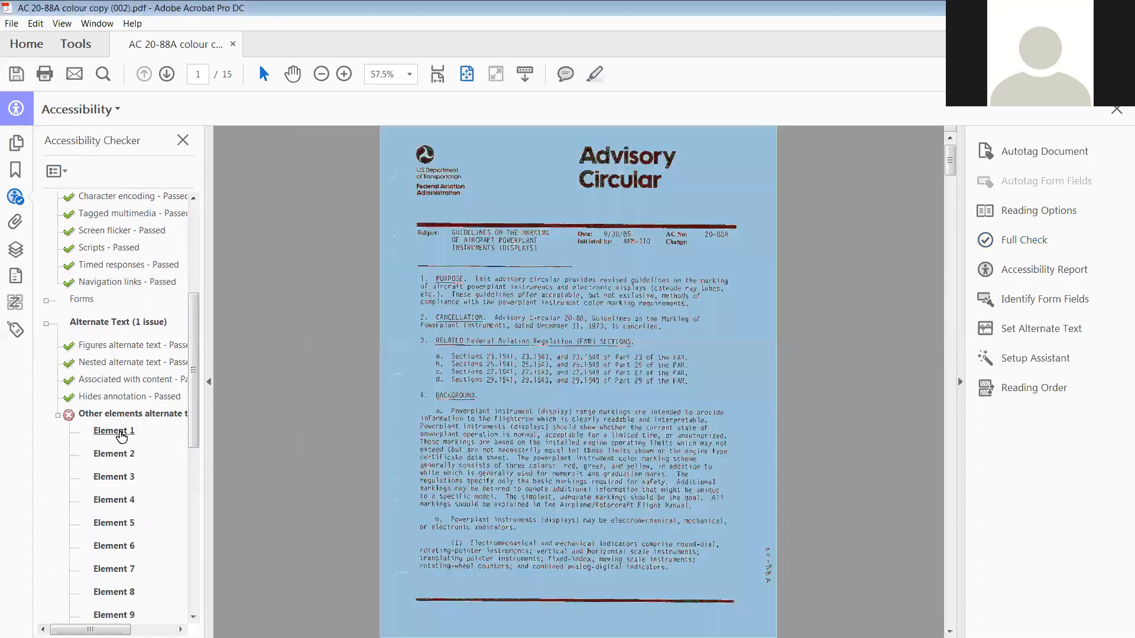
pyautogui.click(115, 456)
pyautogui.click(116, 478)
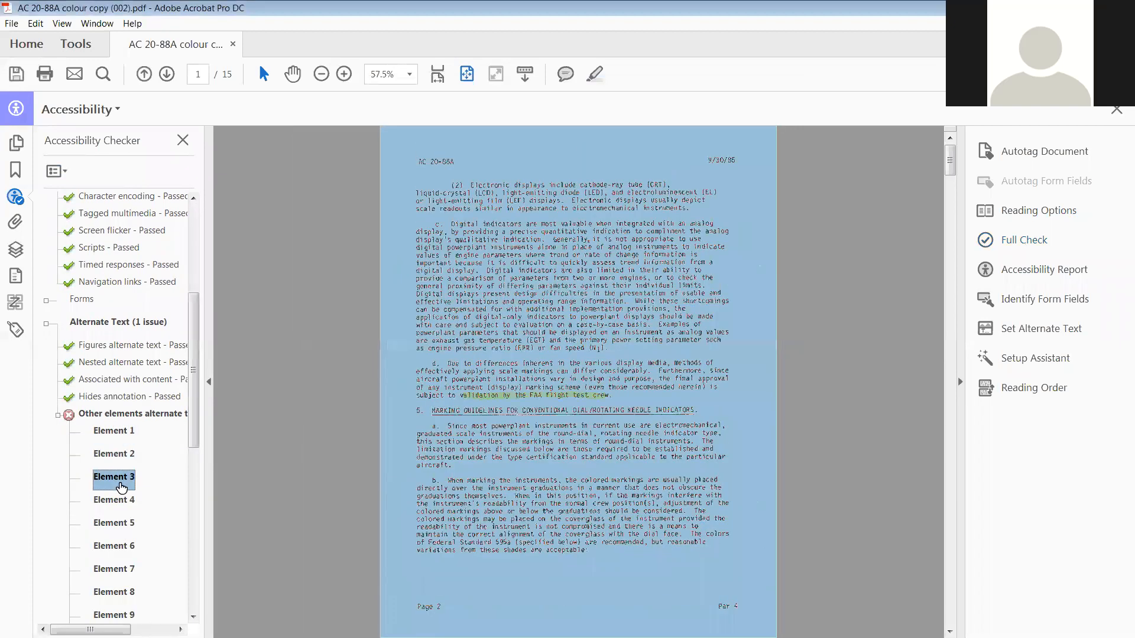
pyautogui.click(116, 501)
pyautogui.click(121, 523)
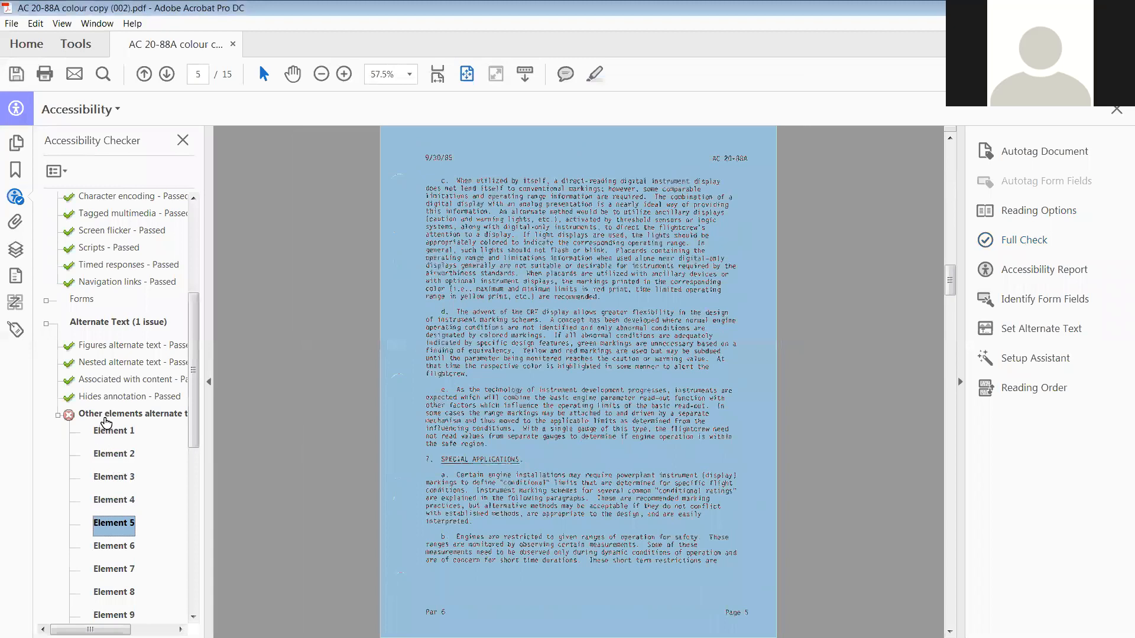
pyautogui.click(130, 414)
pyautogui.click(307, 289)
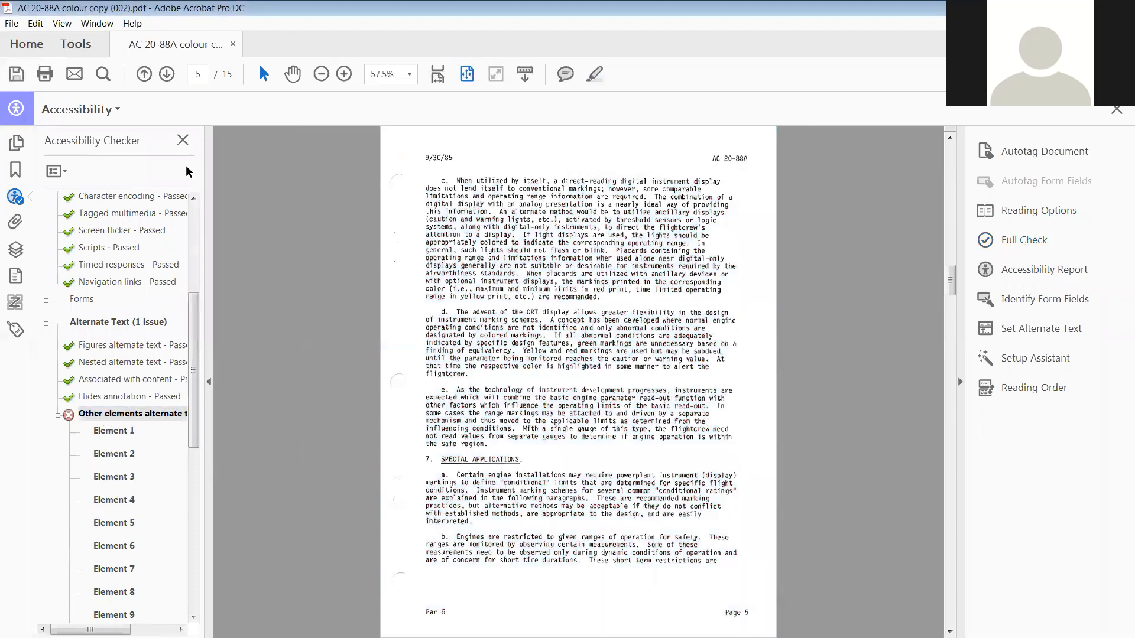
pyautogui.click(183, 141)
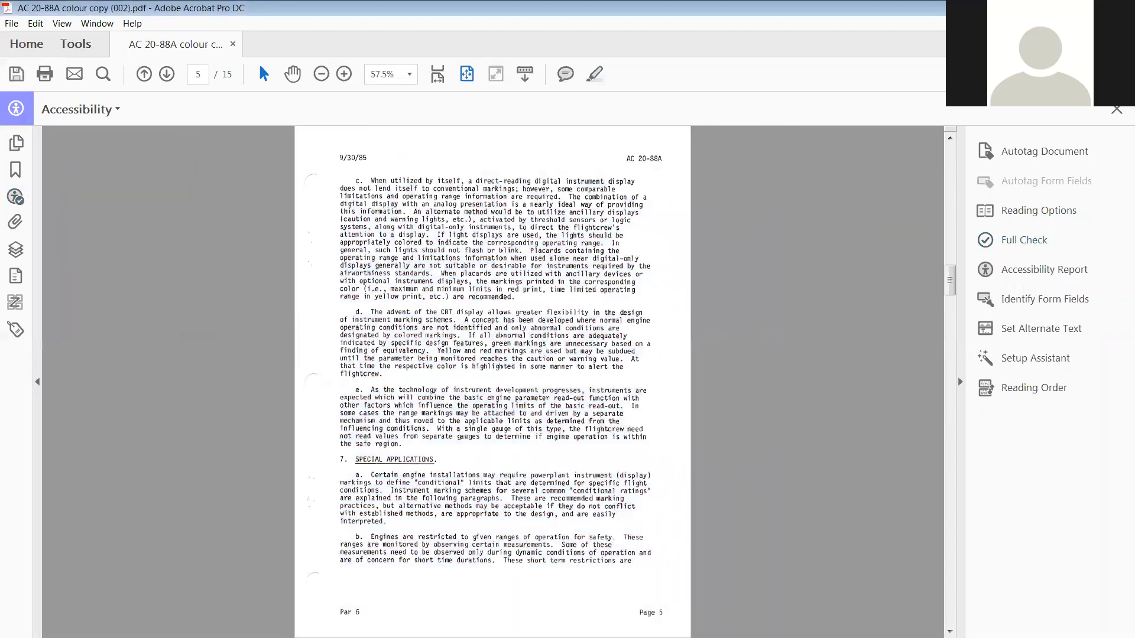
pyautogui.click(1116, 110)
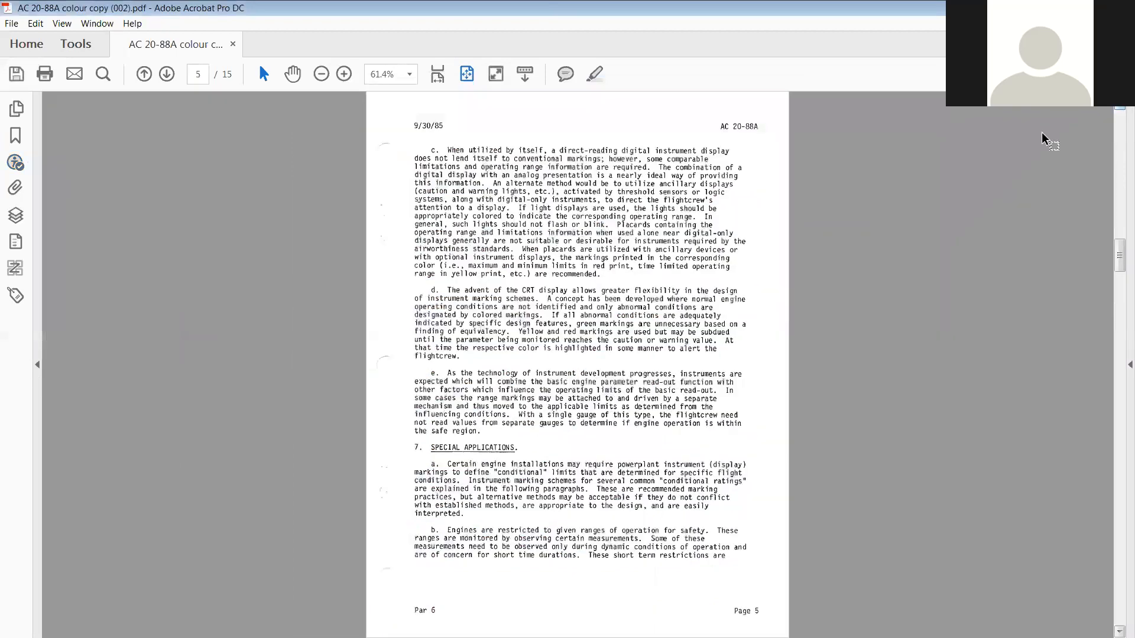
# Step: Start the Make Accessible action from the Action Wizard on the open document
pyautogui.click(73, 45)
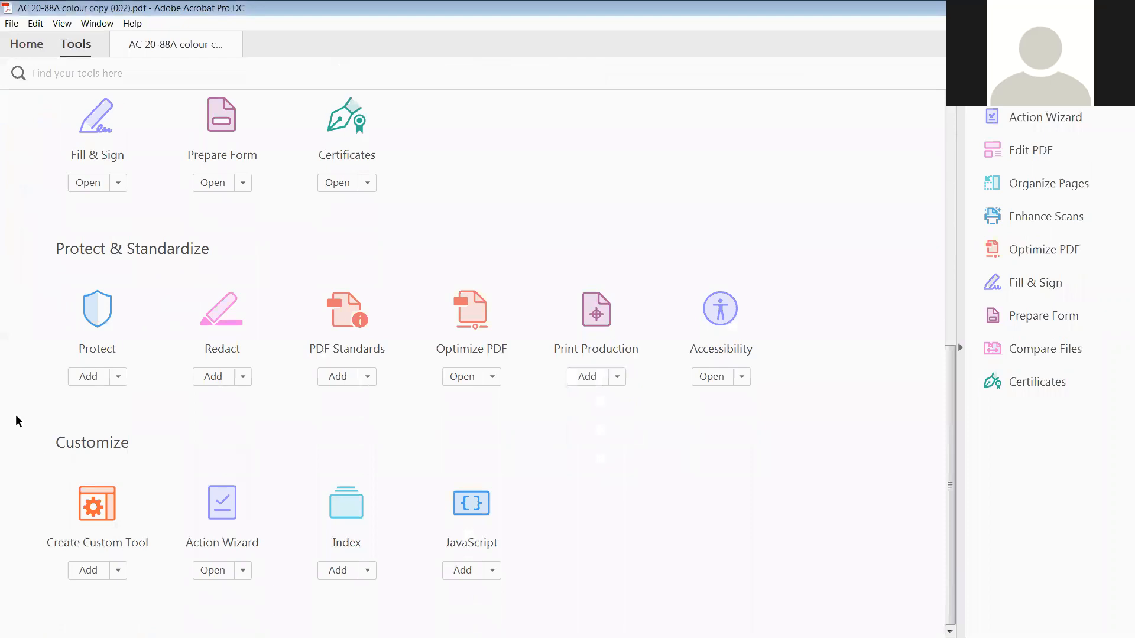
pyautogui.click(220, 503)
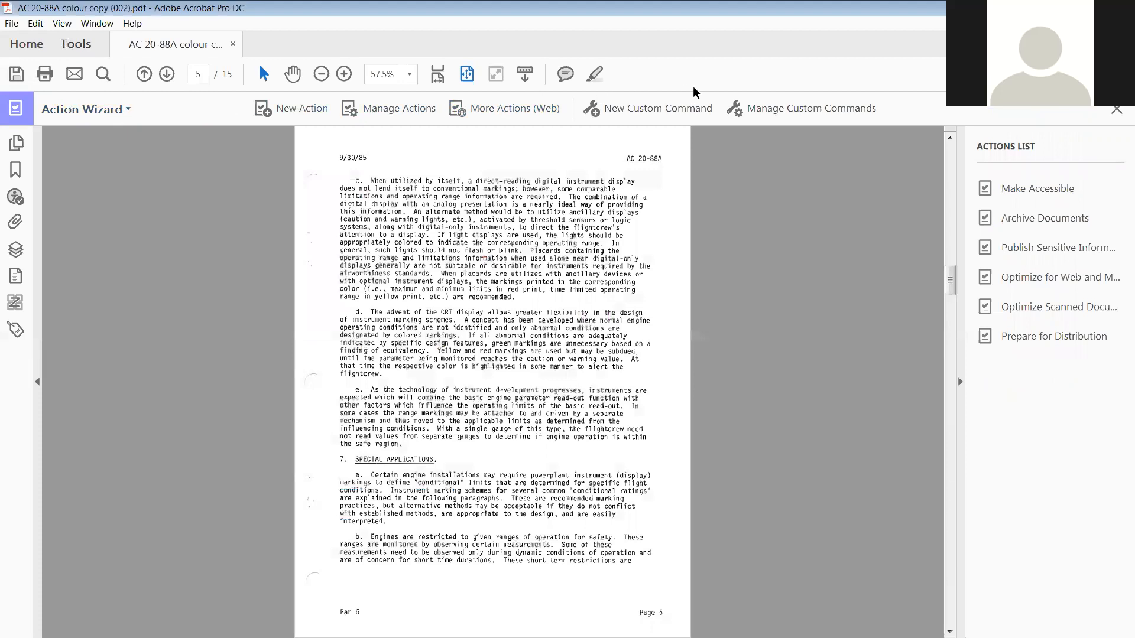
pyautogui.click(1016, 187)
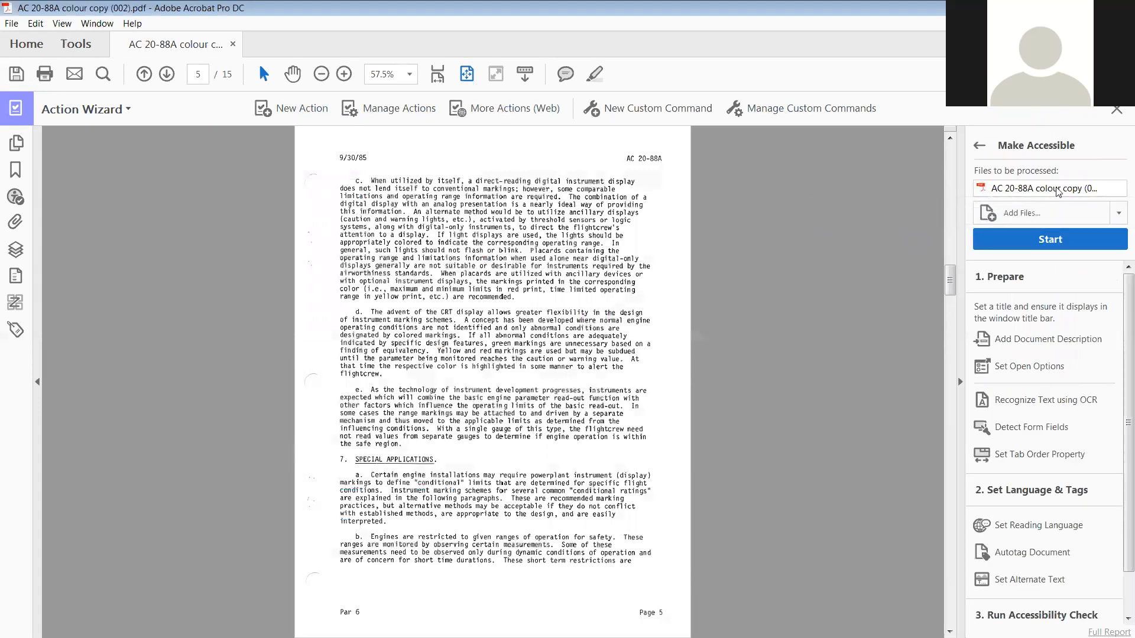
pyautogui.click(1051, 245)
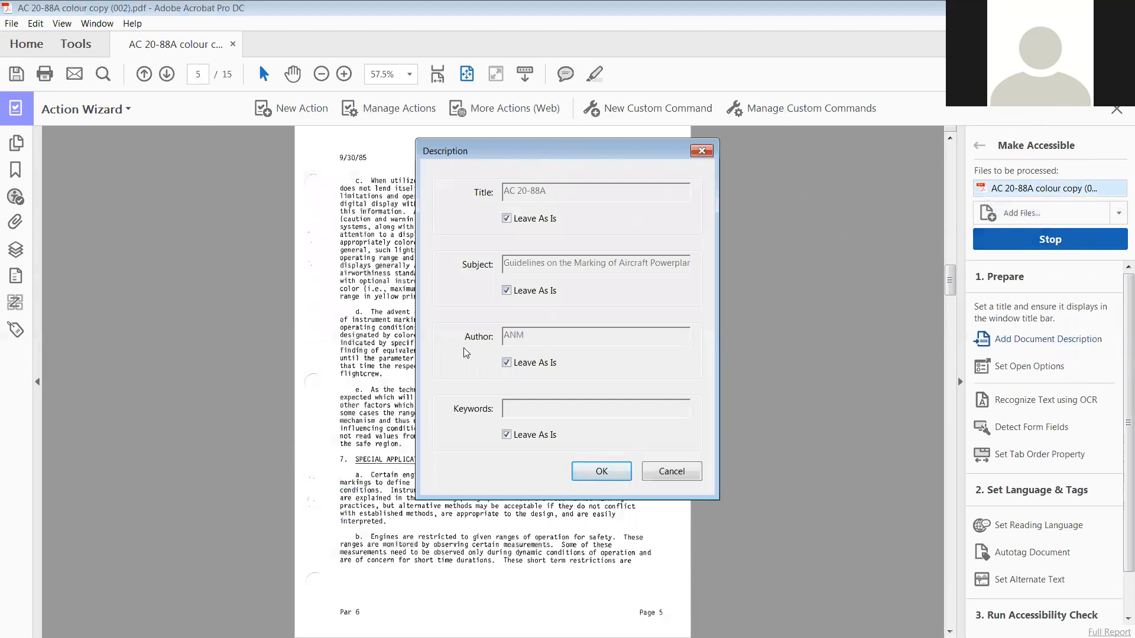
# Step: Leave the document description as is and recognize the text in English (US) as a searchable image downsampled to 600 dpi
pyautogui.click(606, 476)
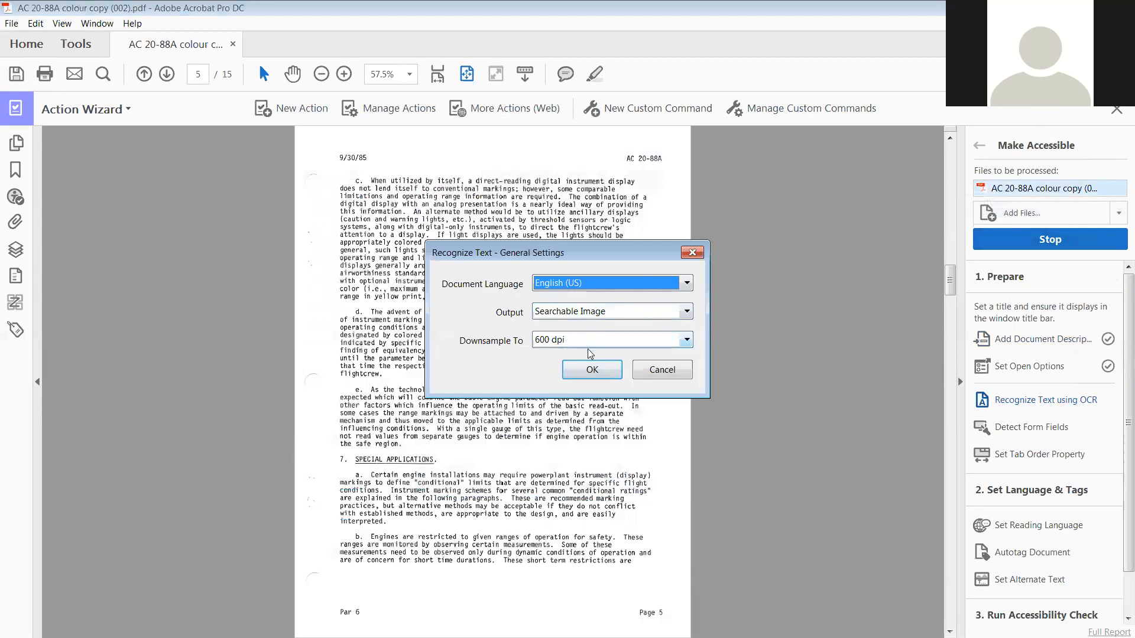
pyautogui.click(593, 375)
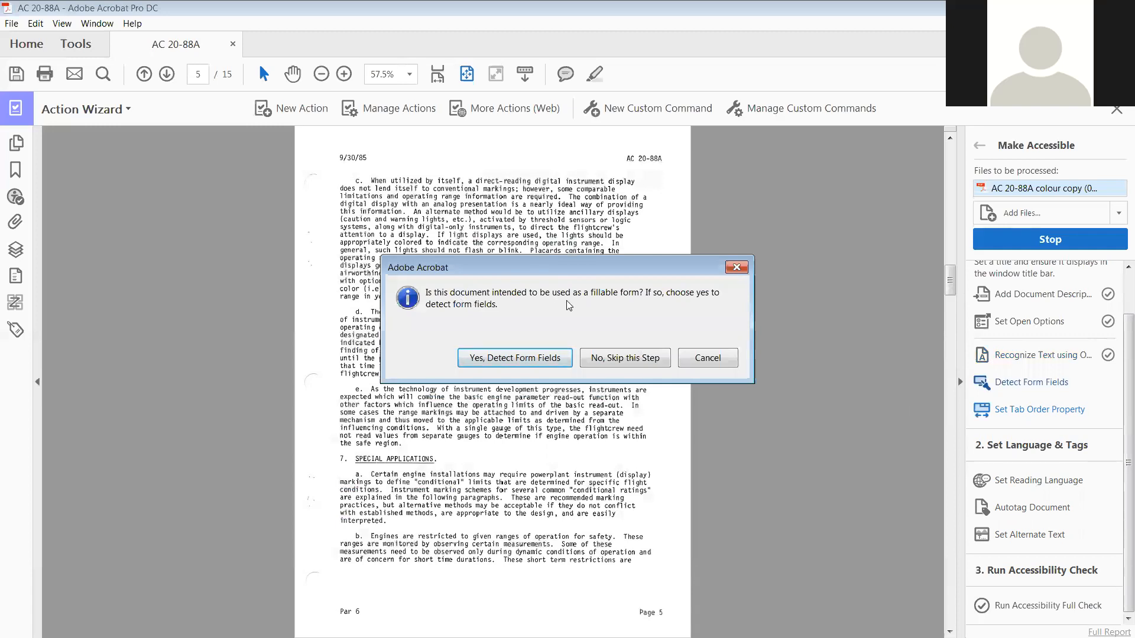
# Step: Skip form field detection and set the reading language to English
pyautogui.click(644, 361)
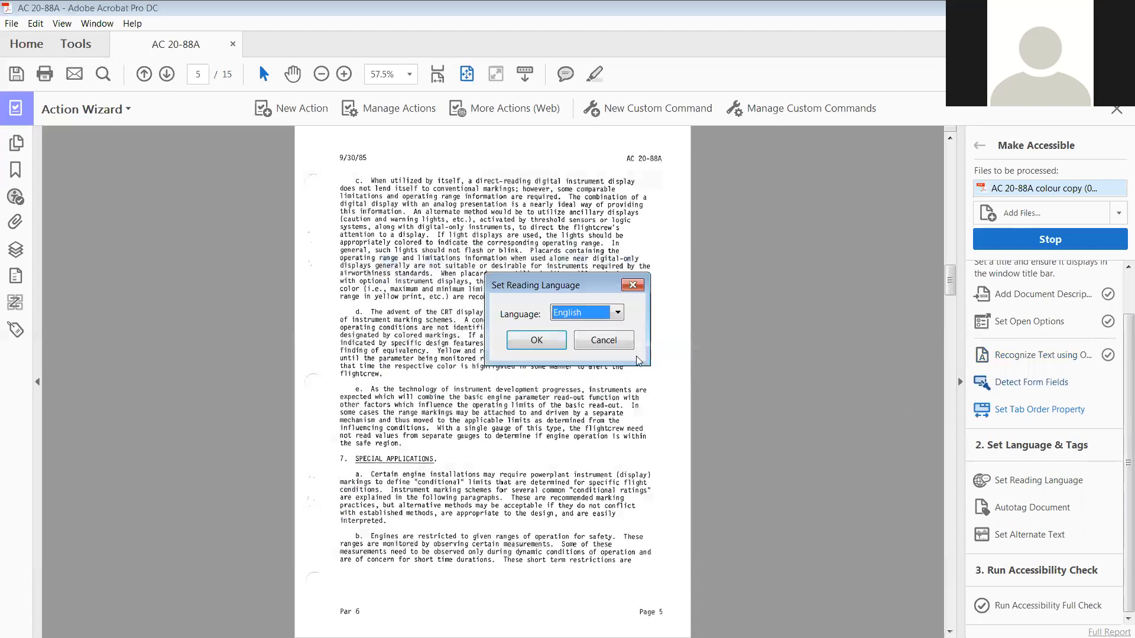
pyautogui.click(538, 340)
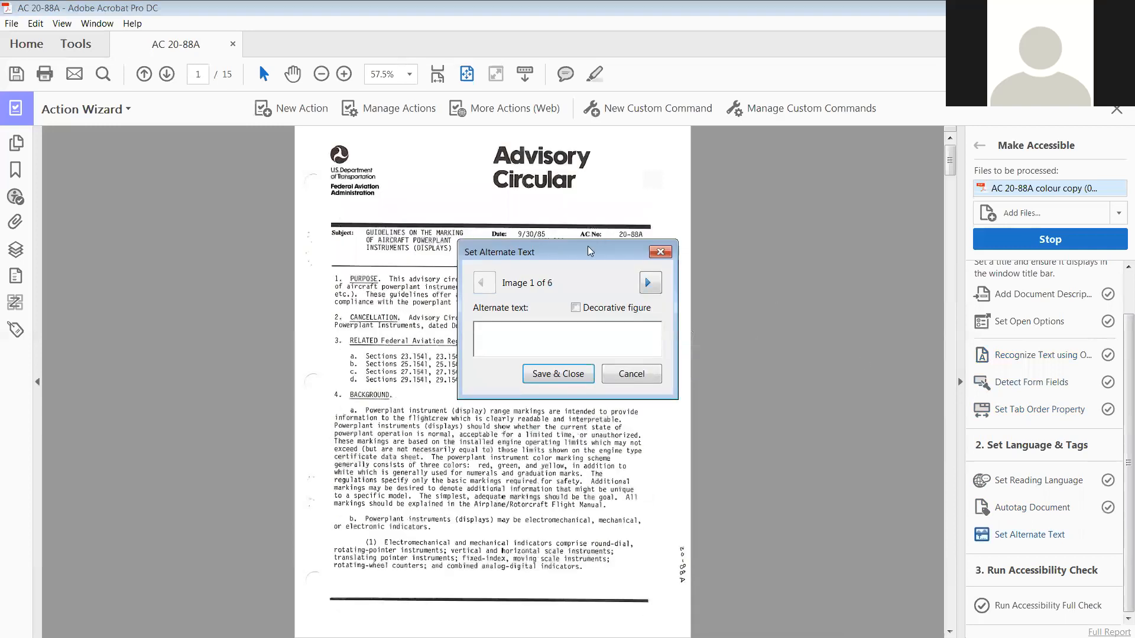
# Step: Enter the alternate text "Handwritten AC 20-88A on the side of the paper" for image 1 of 6
pyautogui.moveTo(588, 246); pyautogui.dragTo(812, 237)
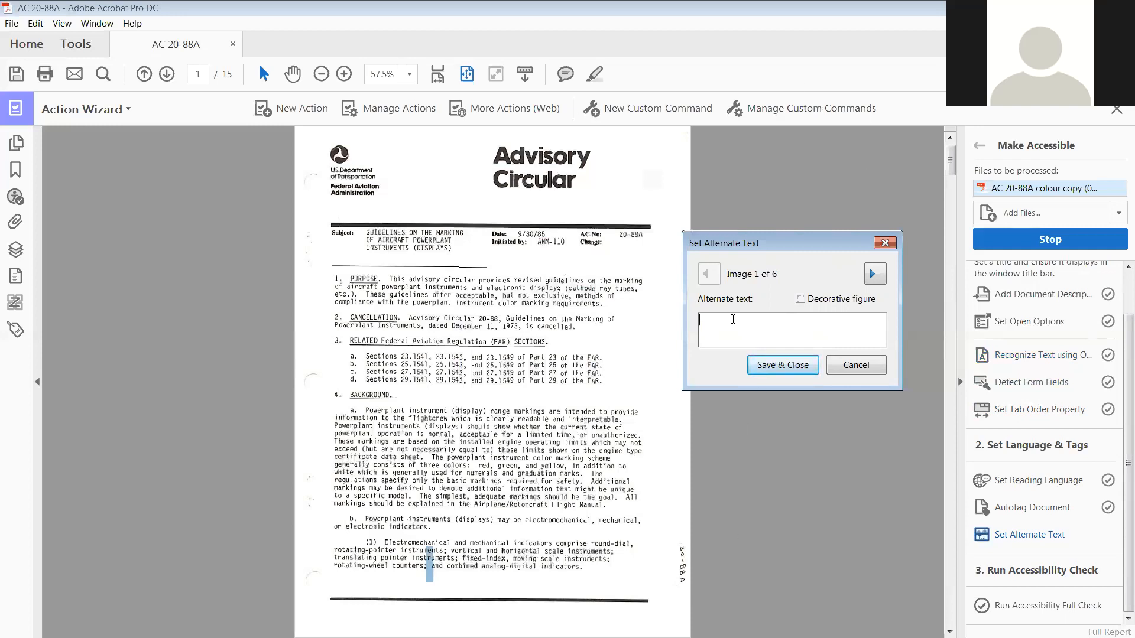
pyautogui.write('Handwritten AC 20-88A on the side of the paper')
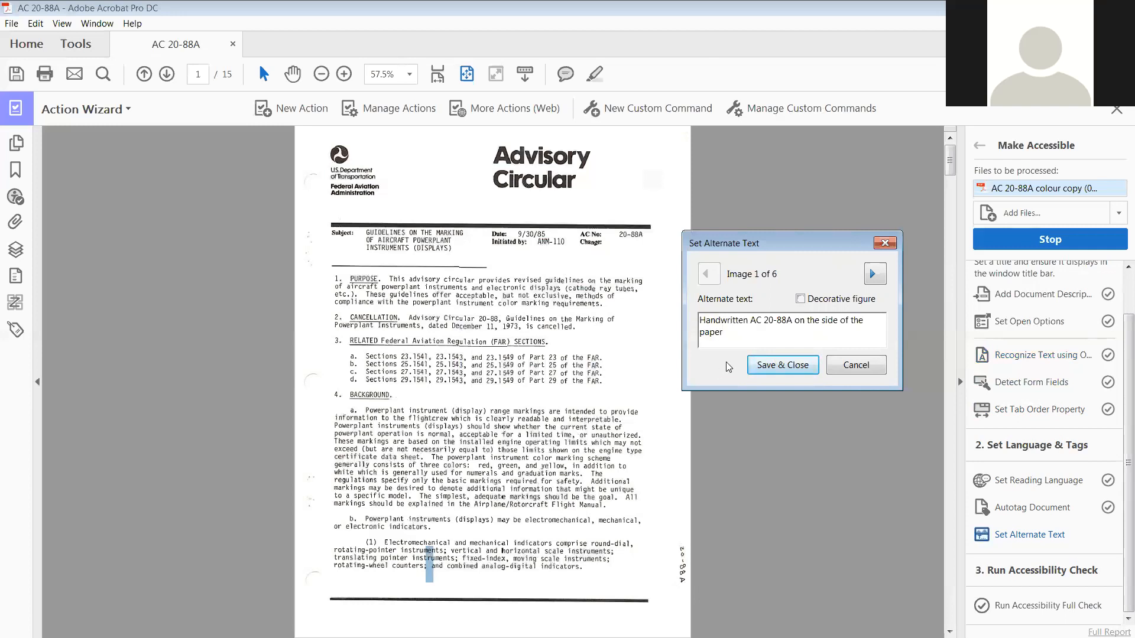
# Step: Enter alternate text for image 2, on the dual vertical tape instrument page, ending with "located between 8 and 9"
pyautogui.click(872, 271)
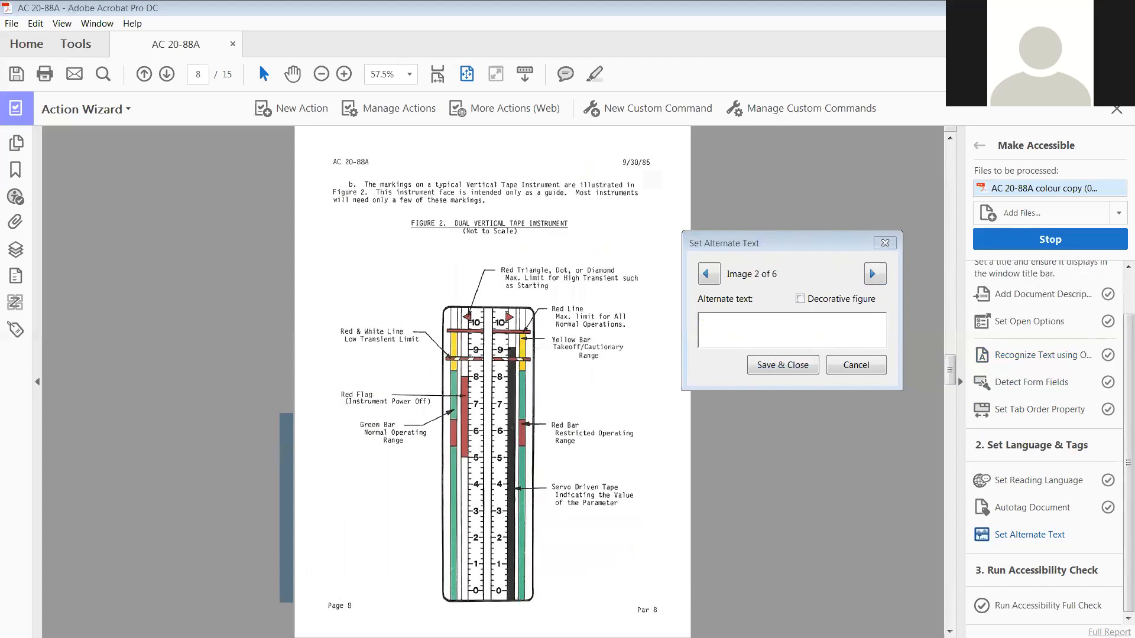
pyautogui.click(755, 325)
pyautogui.write('located between 8 and 9')
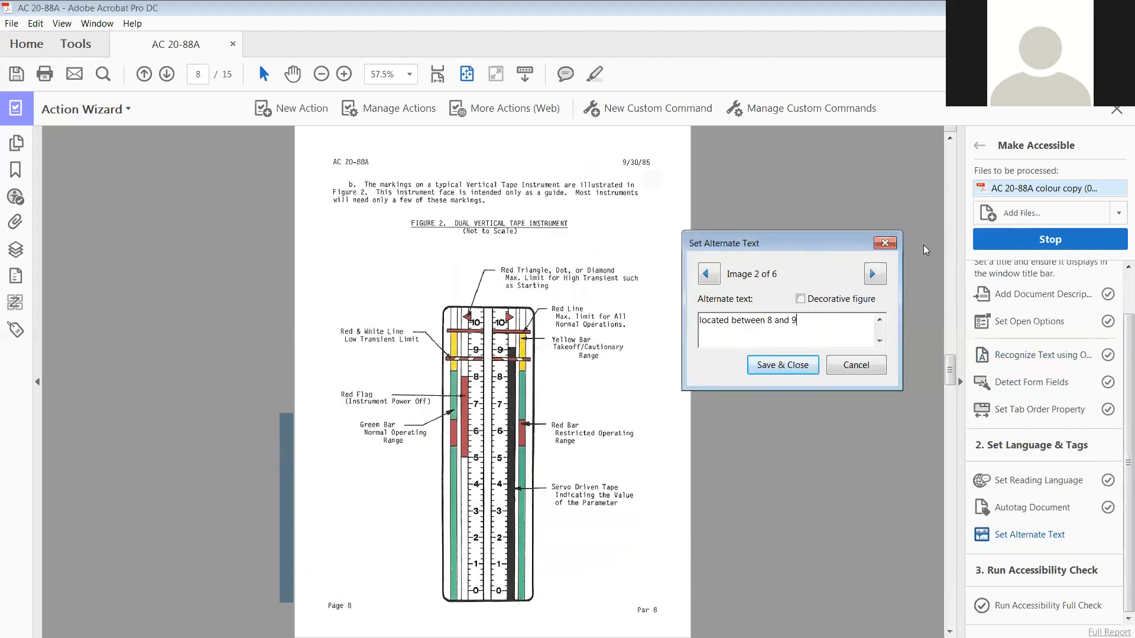
# Step: Enter alternate text for image 3, the twin engine helicopter torque dial in Figure 3, ending with "about the 8.75."
pyautogui.click(876, 273)
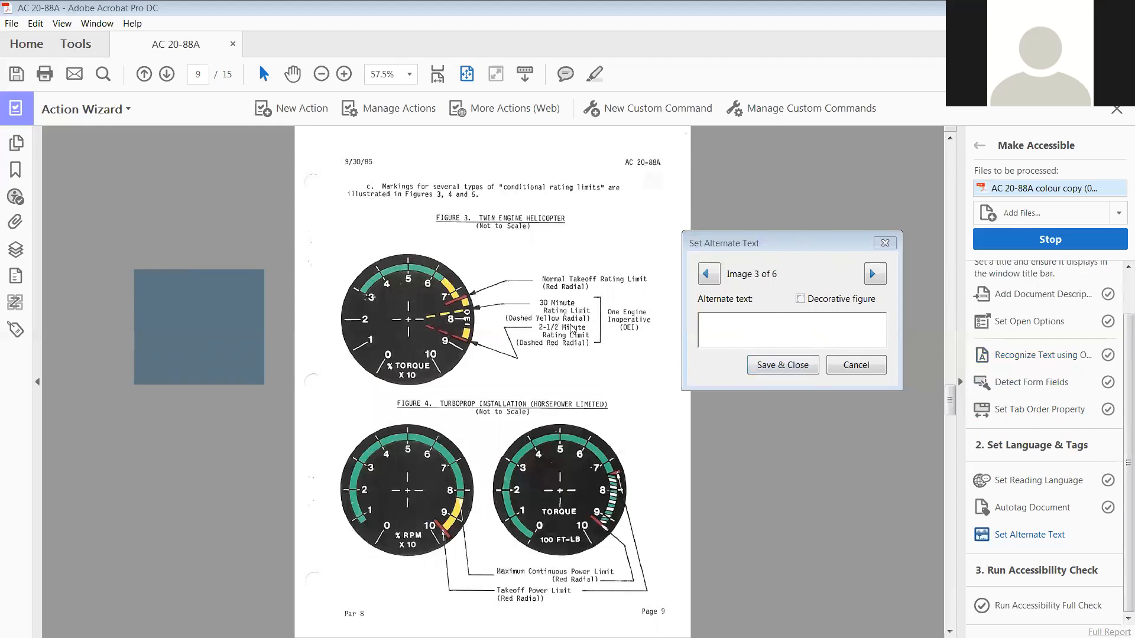
pyautogui.click(706, 327)
pyautogui.write('about the 8.75.')
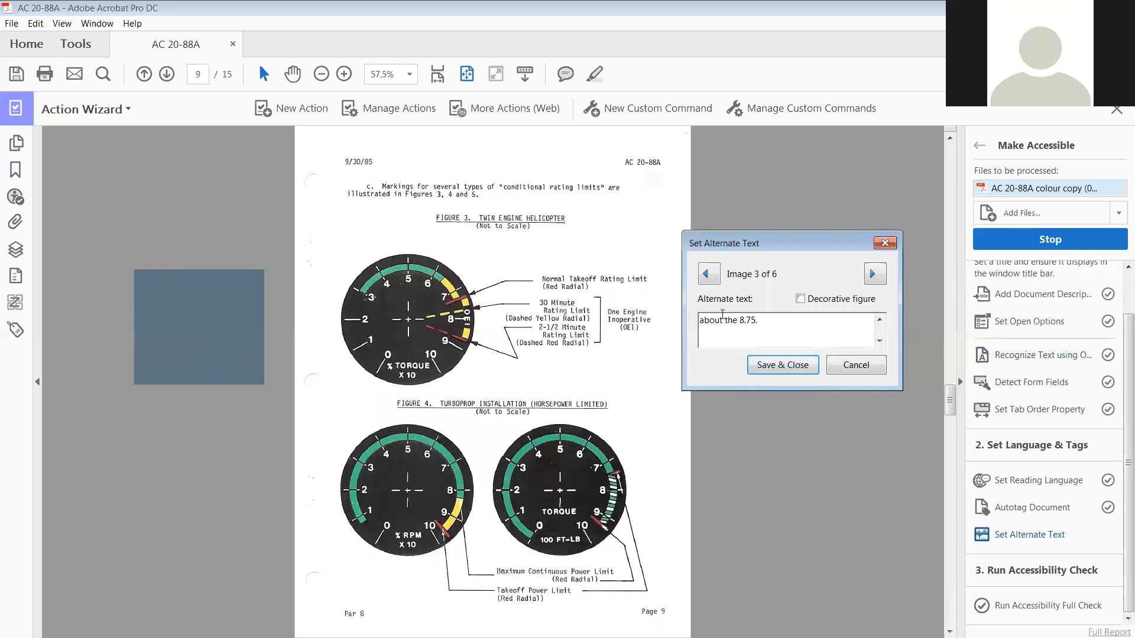
# Step: Paste the alternate text for image 4, the turboprop dials in Figure 4, ending with "radial at about 7.5 on the torque dial."
pyautogui.click(874, 274)
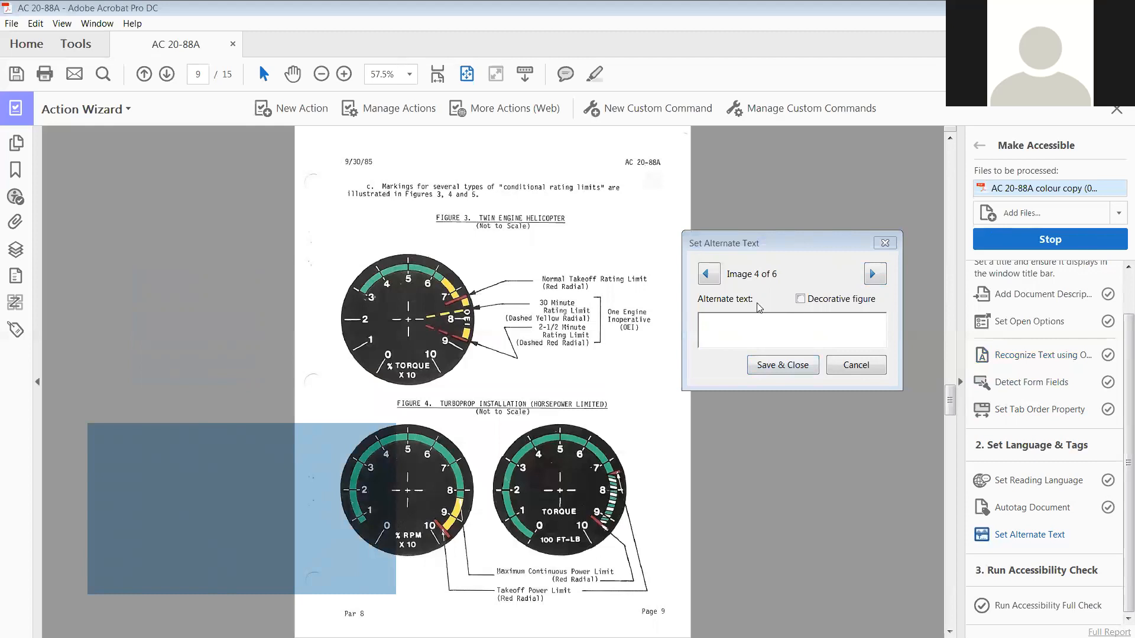
pyautogui.click(750, 332)
pyautogui.hotkey('ctrl', 'v')
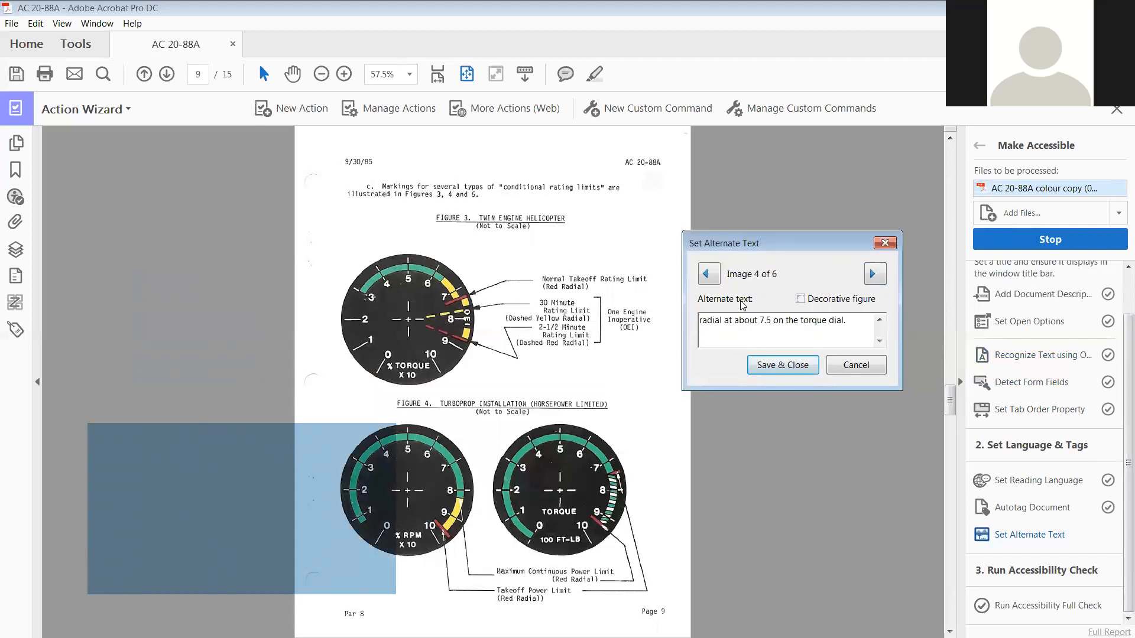
# Step: Enter alternate text for image 5, the Figure 5 dial, ending with "the 9.5 for the normal – wet take off"
pyautogui.click(879, 272)
pyautogui.hotkey('alt', 'Tab')
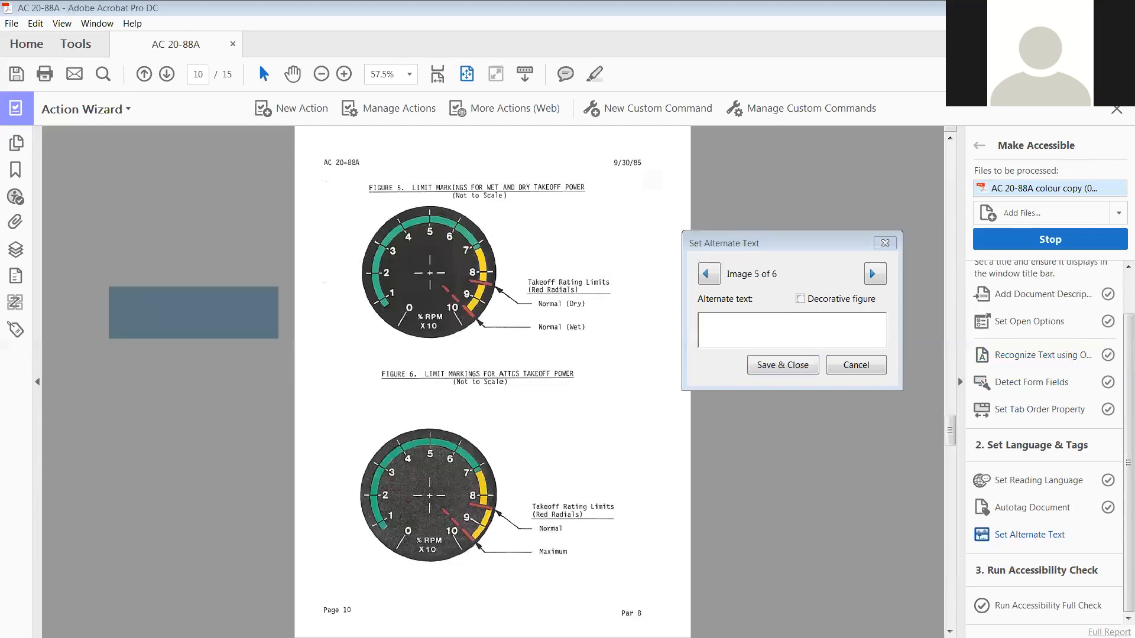
pyautogui.click(796, 320)
pyautogui.write('the 9.5 for the normal – wet take off')
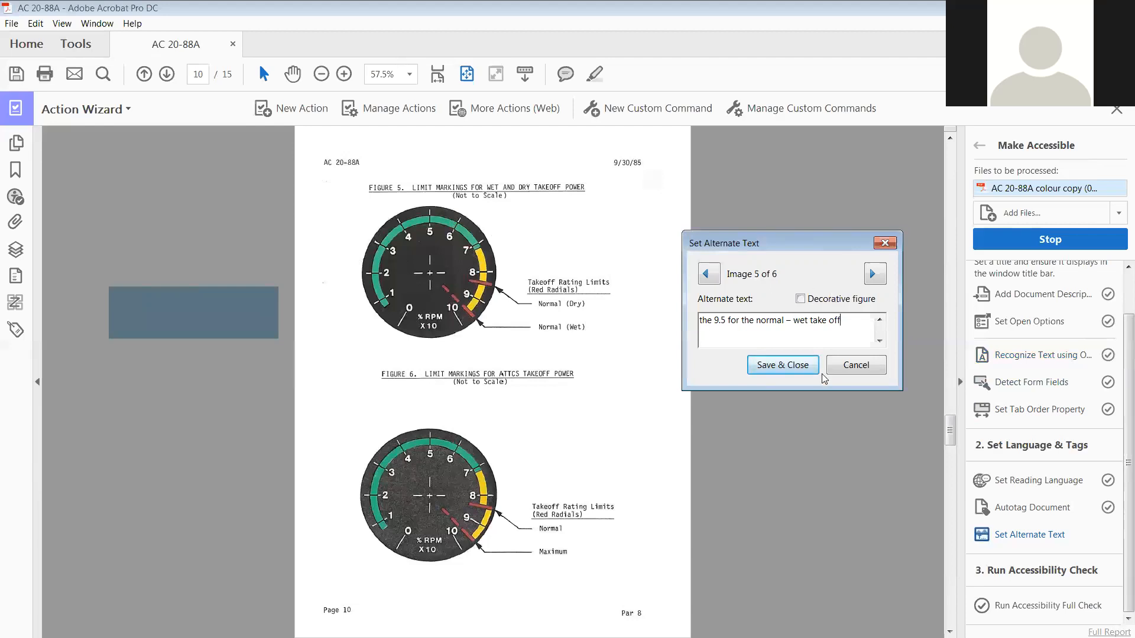
# Step: Paste the alternate text for image 6, ending with "the 8.5 for the normal and 9.5 for maximum", and save all alternate texts
pyautogui.click(875, 275)
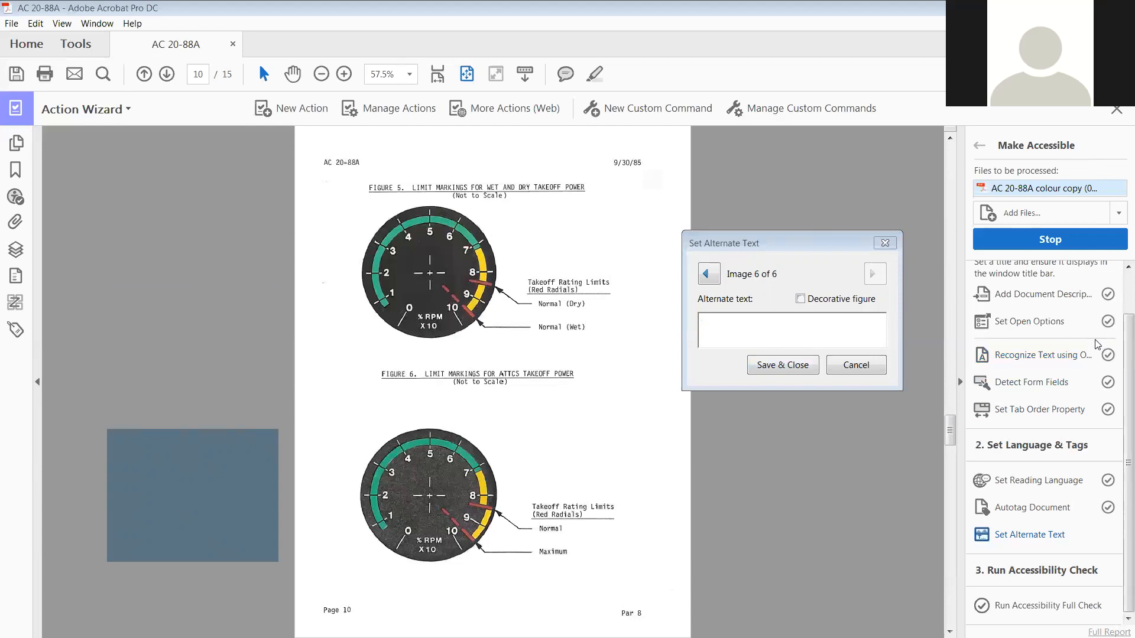
pyautogui.click(755, 331)
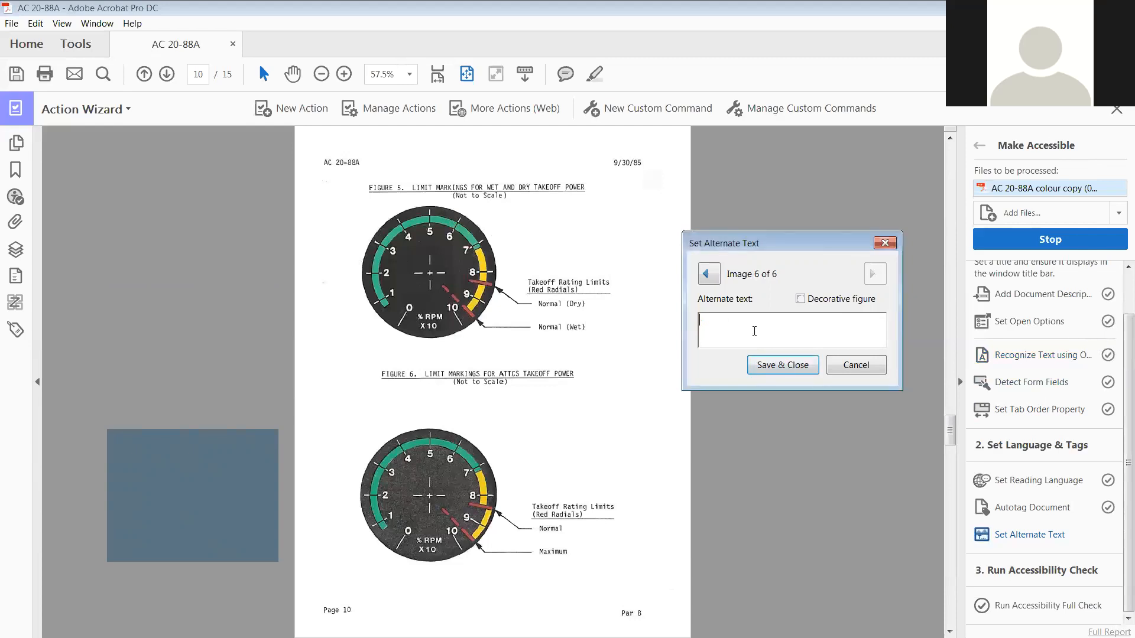
pyautogui.hotkey('ctrl', 'v')
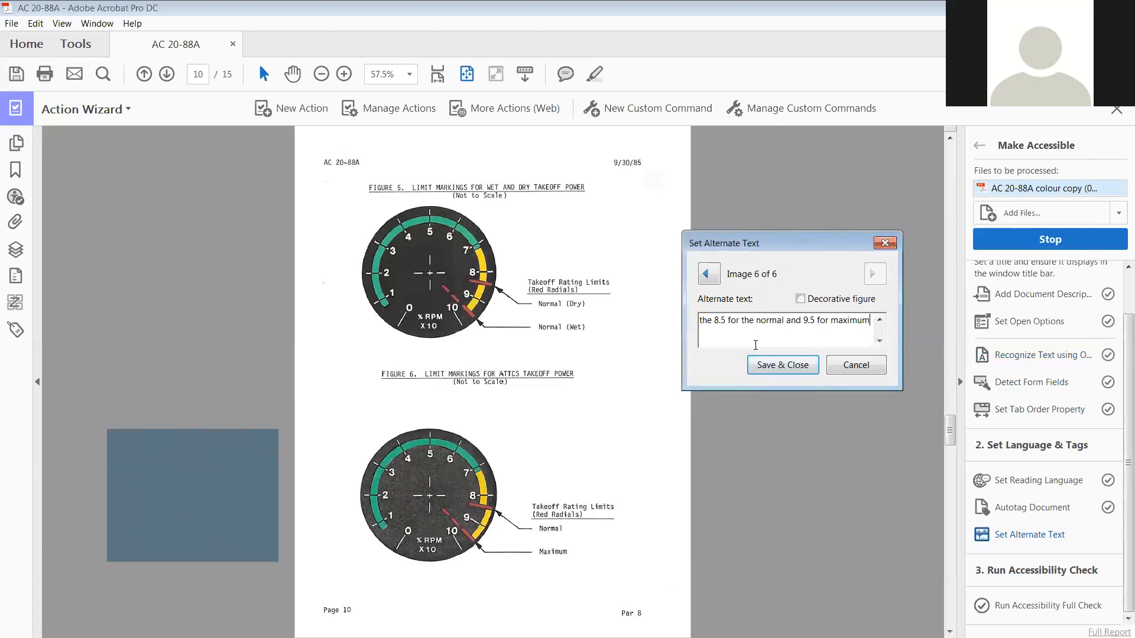
pyautogui.click(781, 366)
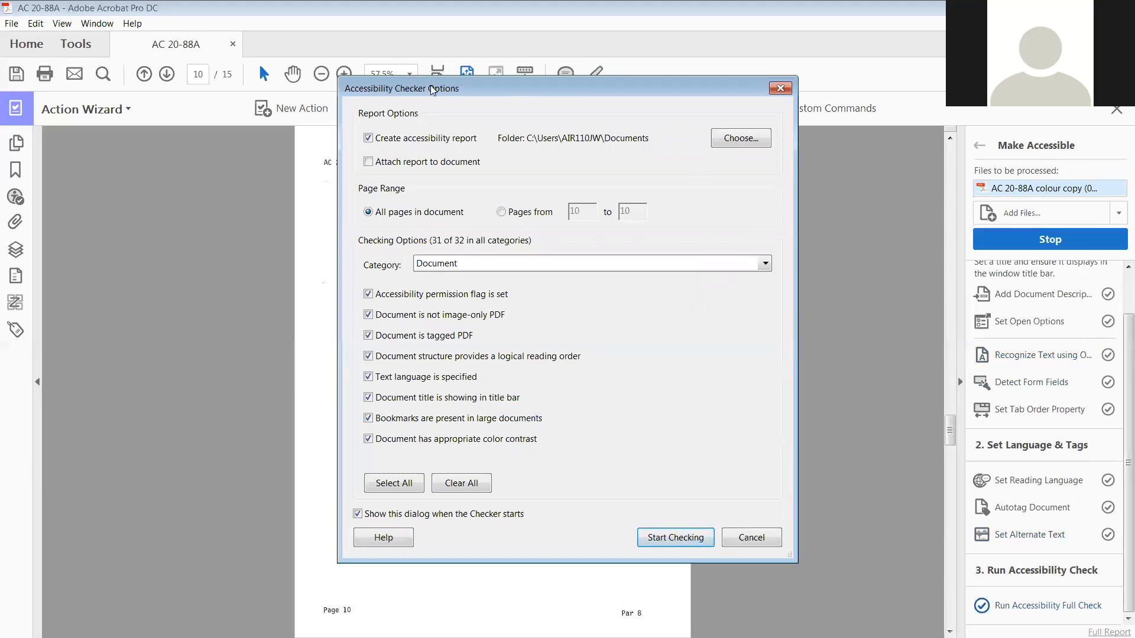
# Step: Run the full accessibility check on all pages and collapse the Alternate Text and Page Content groups in the results
pyautogui.click(676, 538)
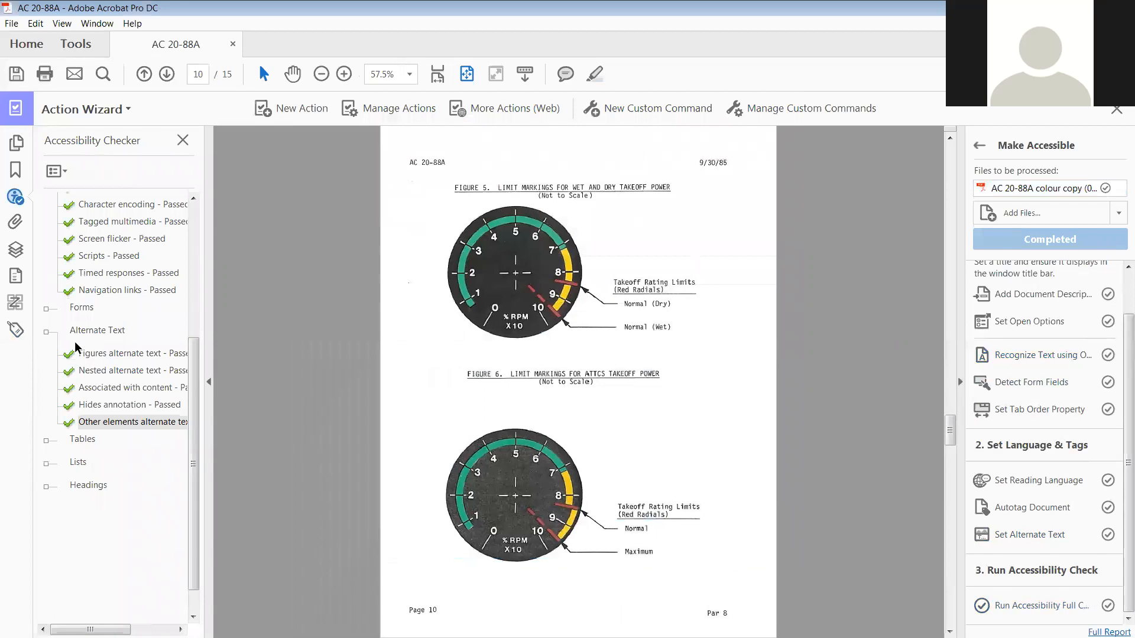
pyautogui.click(46, 332)
pyautogui.scroll(3, 47, 336)
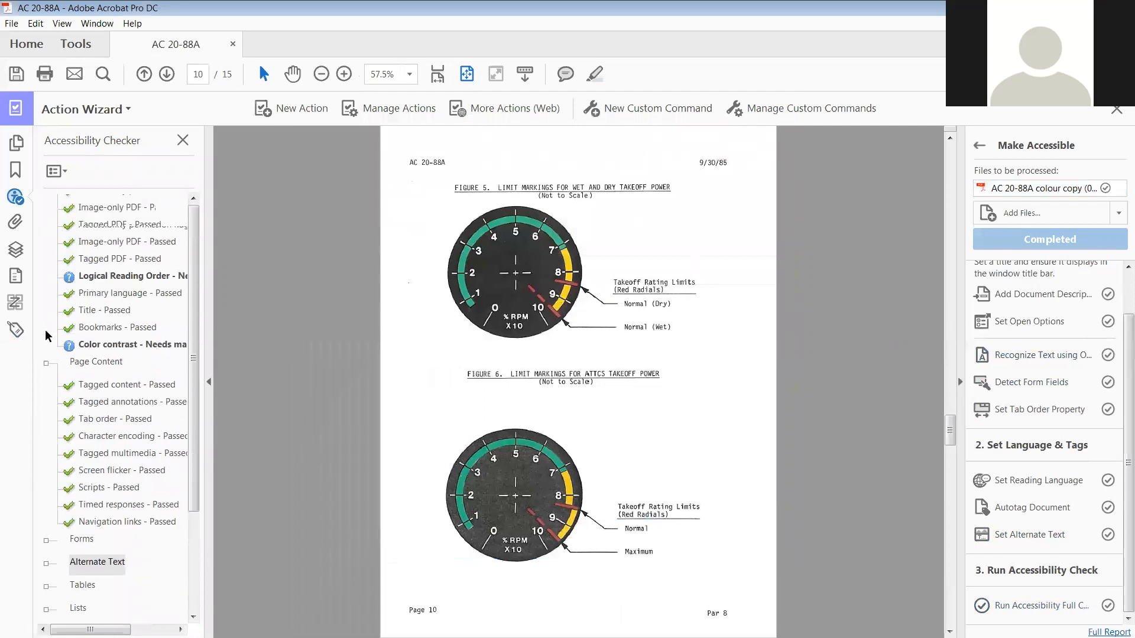
pyautogui.click(46, 365)
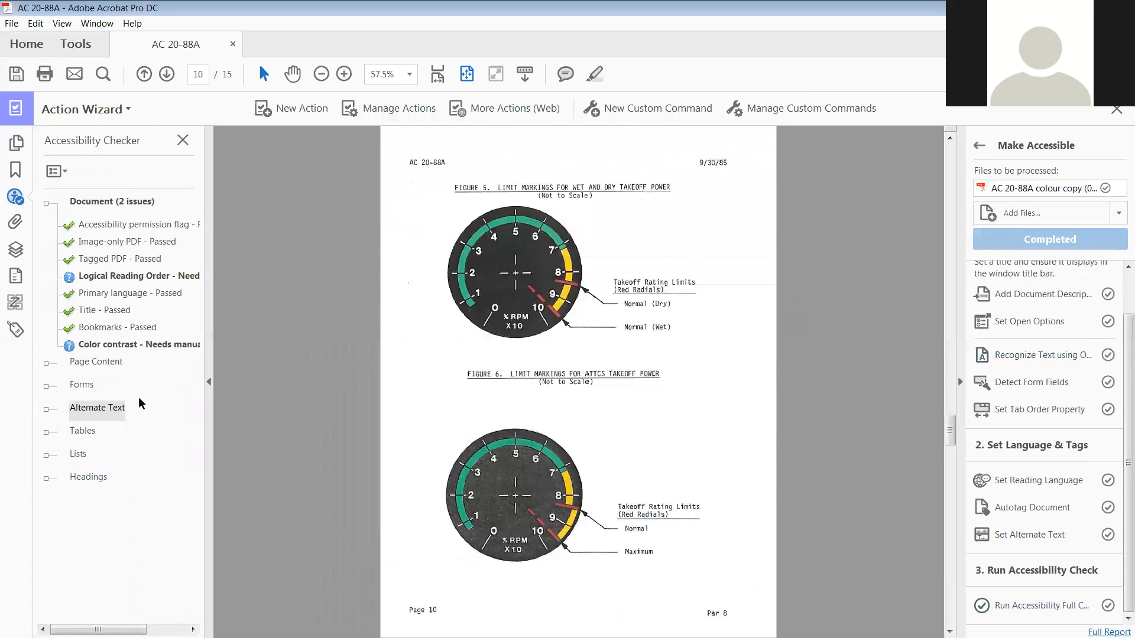
# Step: Review the color contrast of the document's pages and mark the Color contrast check as passed
pyautogui.moveTo(951, 441); pyautogui.dragTo(951, 612)
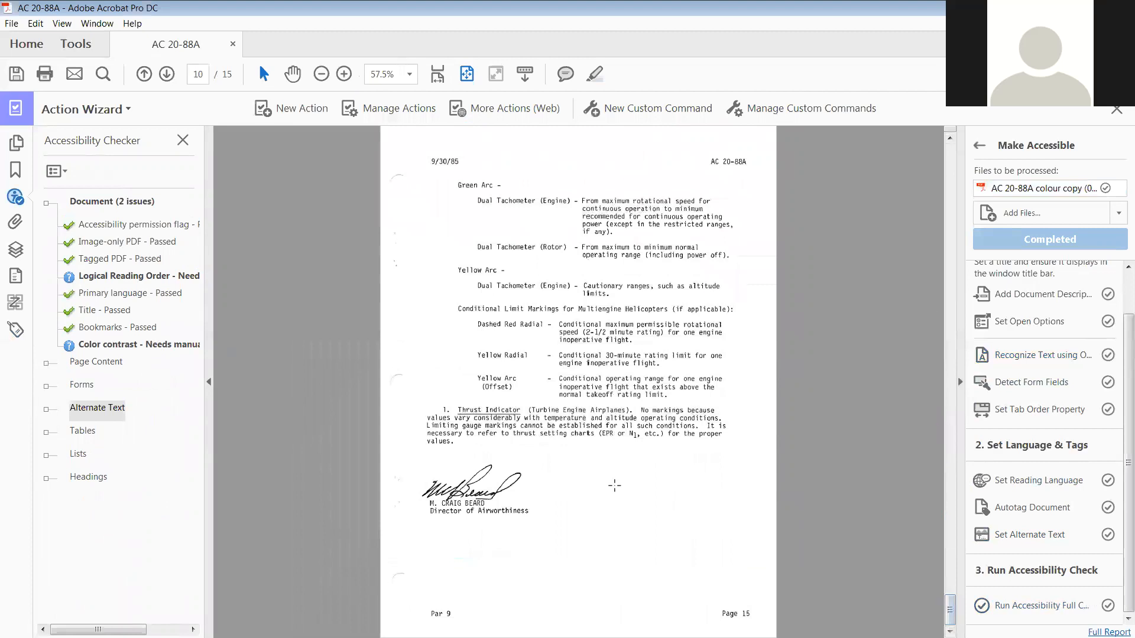
pyautogui.scroll(2, 575, 408)
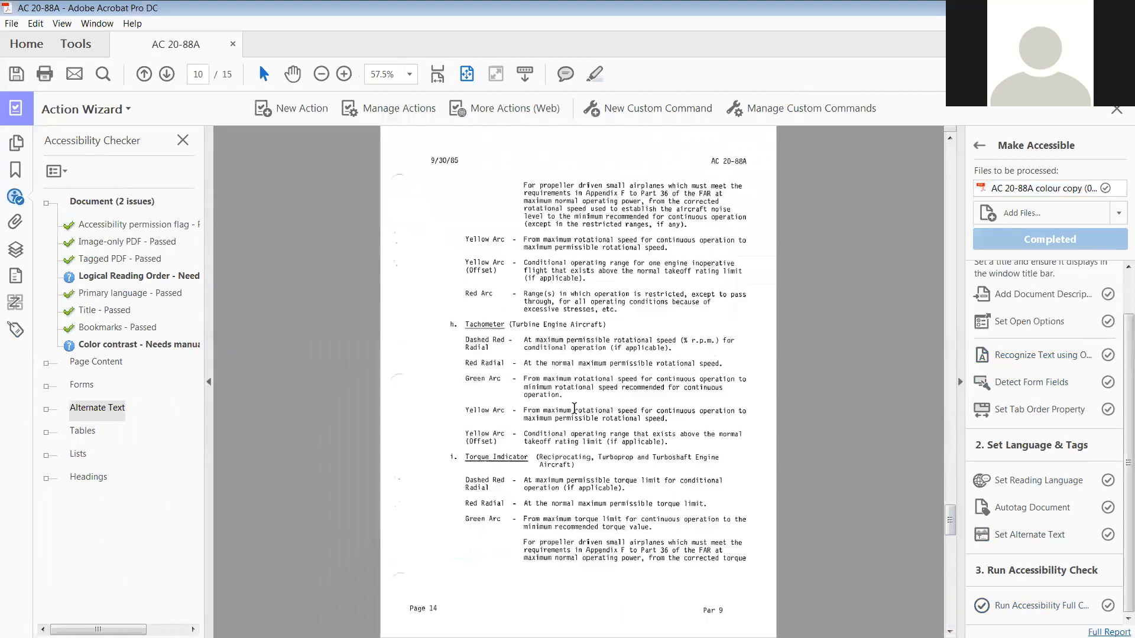
pyautogui.scroll(2, 575, 408)
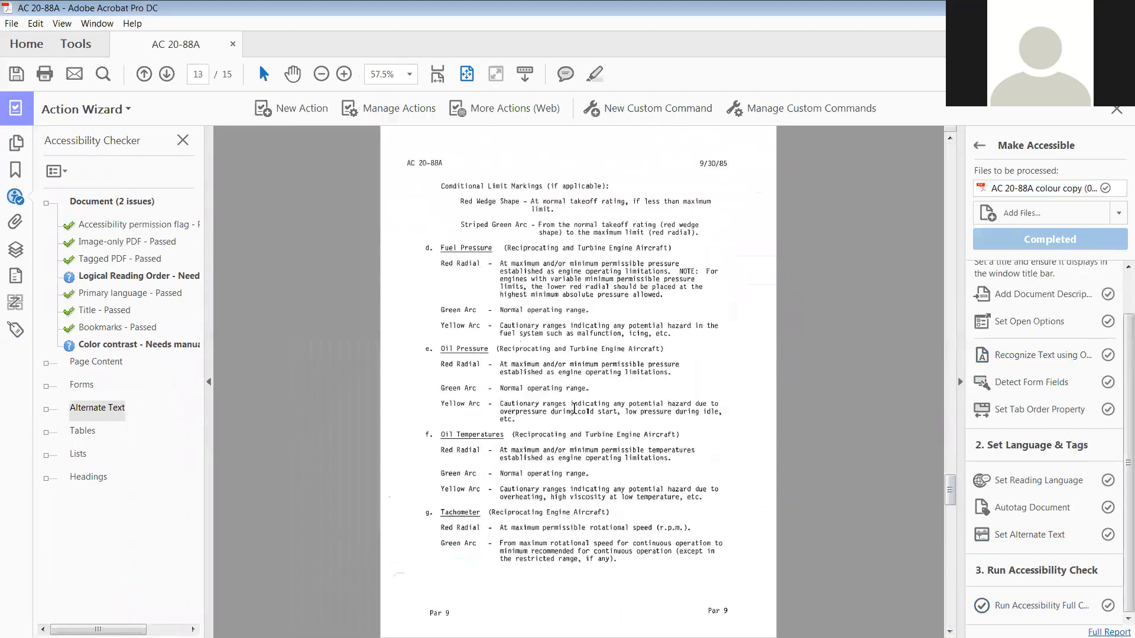
pyautogui.scroll(2, 575, 408)
pyautogui.scroll(2, 575, 408)
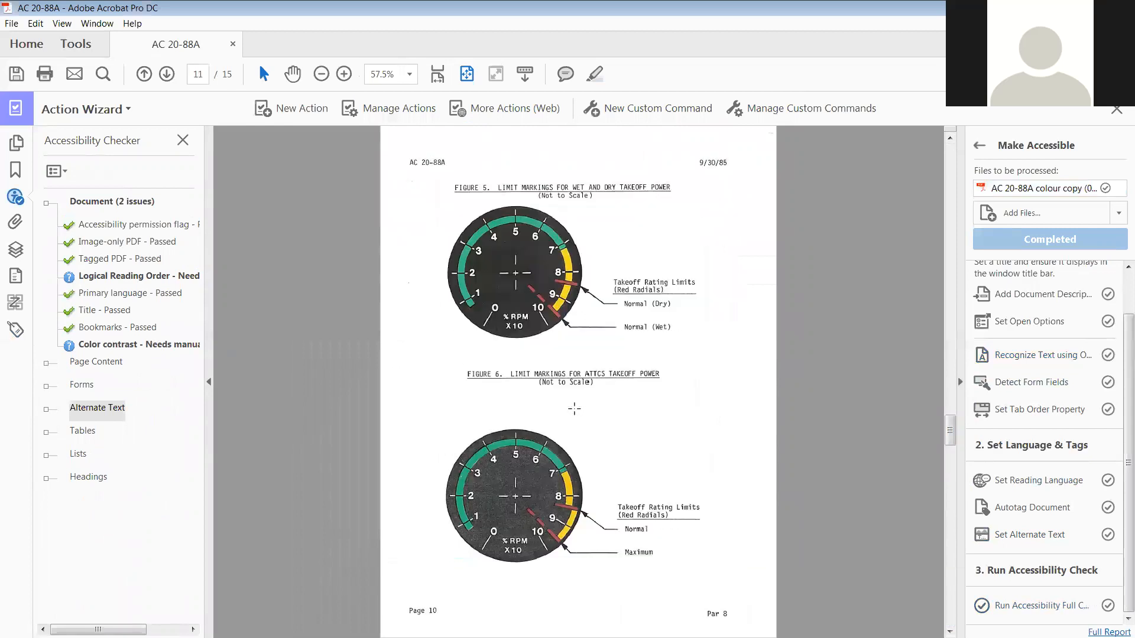
pyautogui.scroll(2, 575, 408)
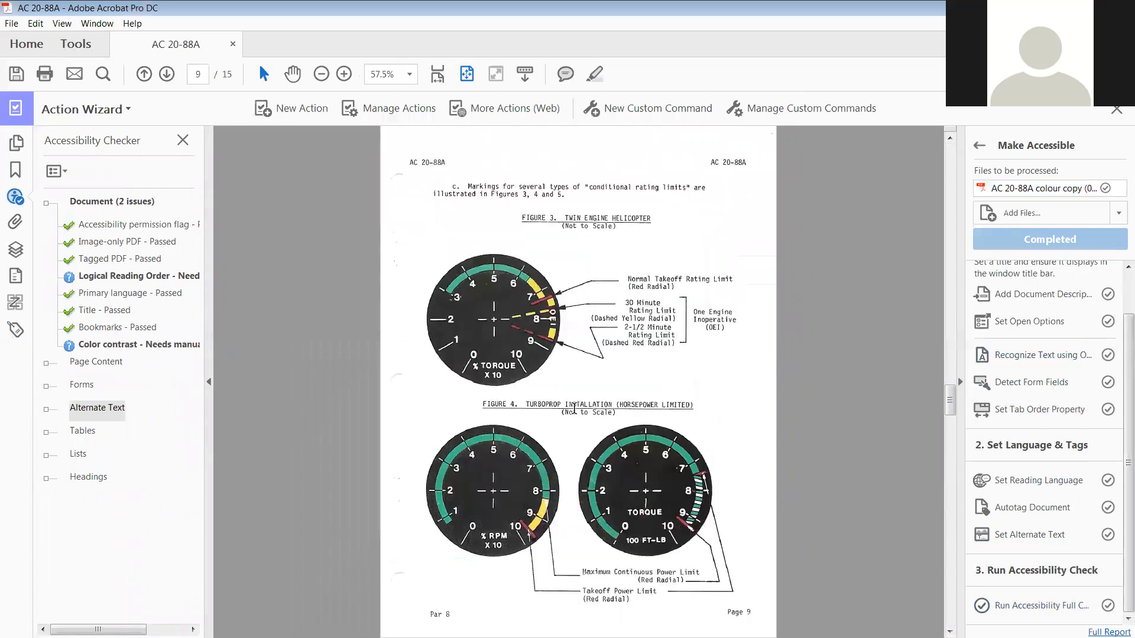
pyautogui.scroll(2, 575, 408)
pyautogui.scroll(2, 575, 408)
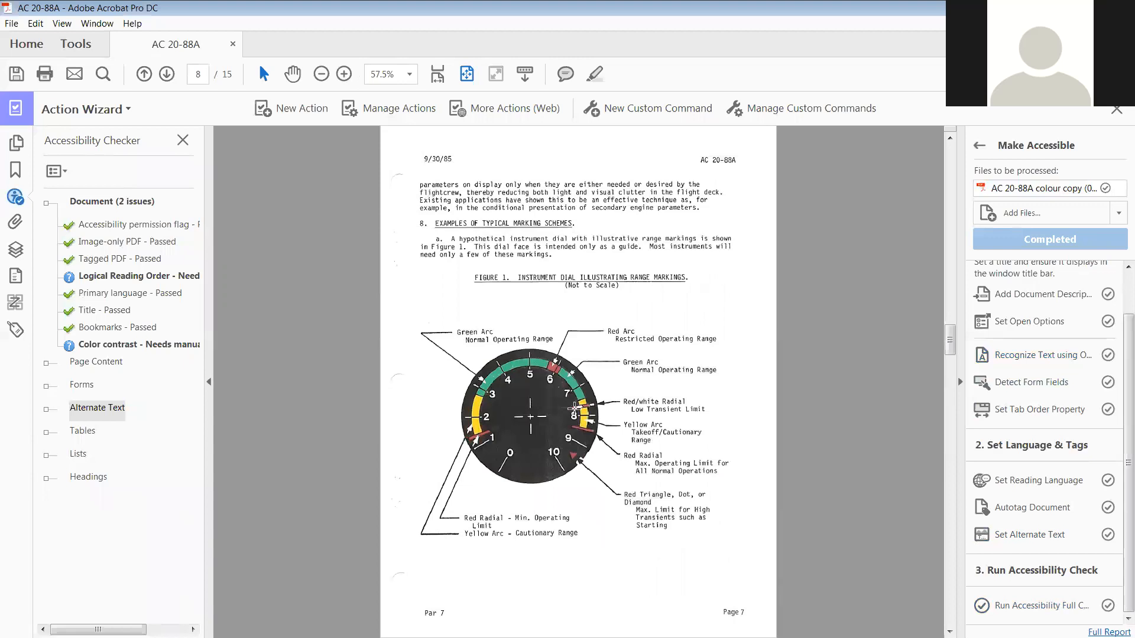
pyautogui.scroll(2, 574, 408)
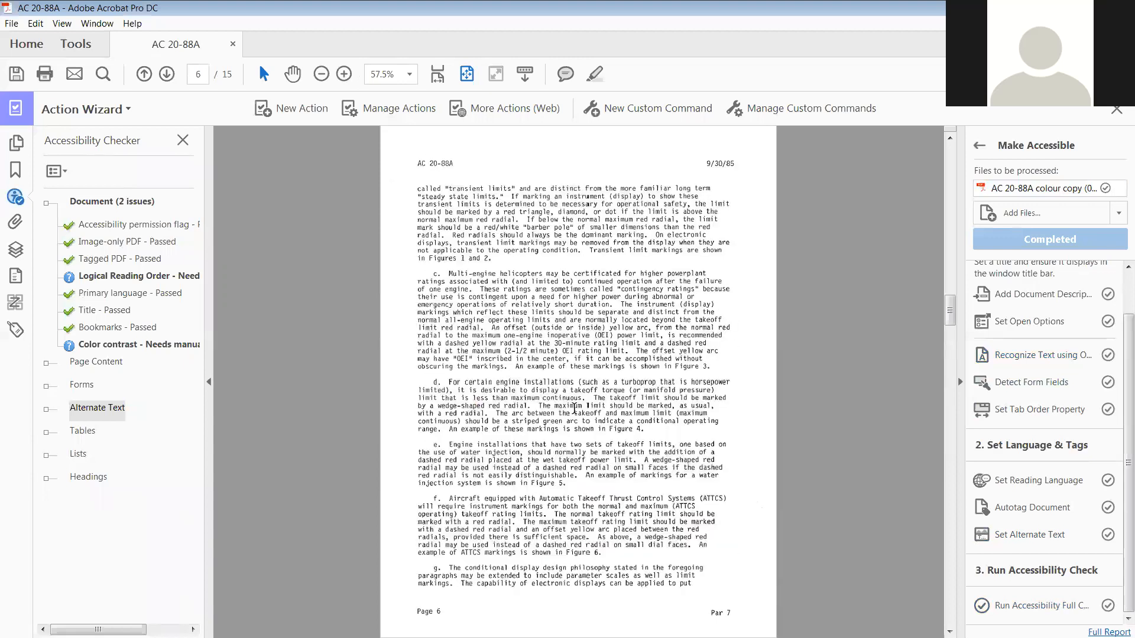
pyautogui.scroll(4, 575, 408)
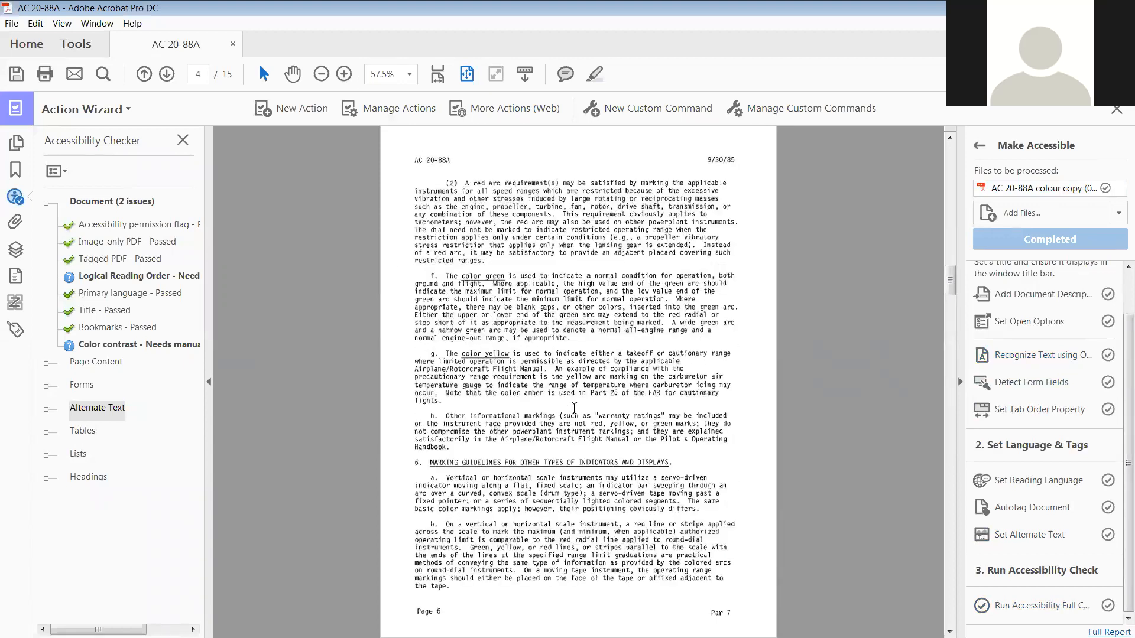
pyautogui.scroll(4, 575, 408)
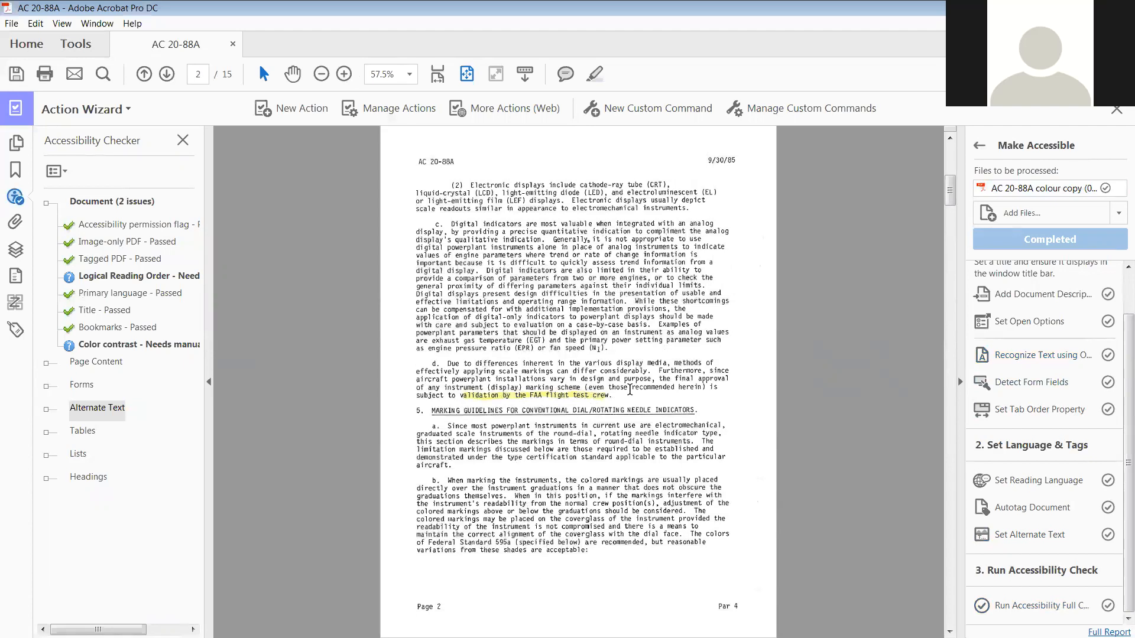
pyautogui.scroll(1, 627, 385)
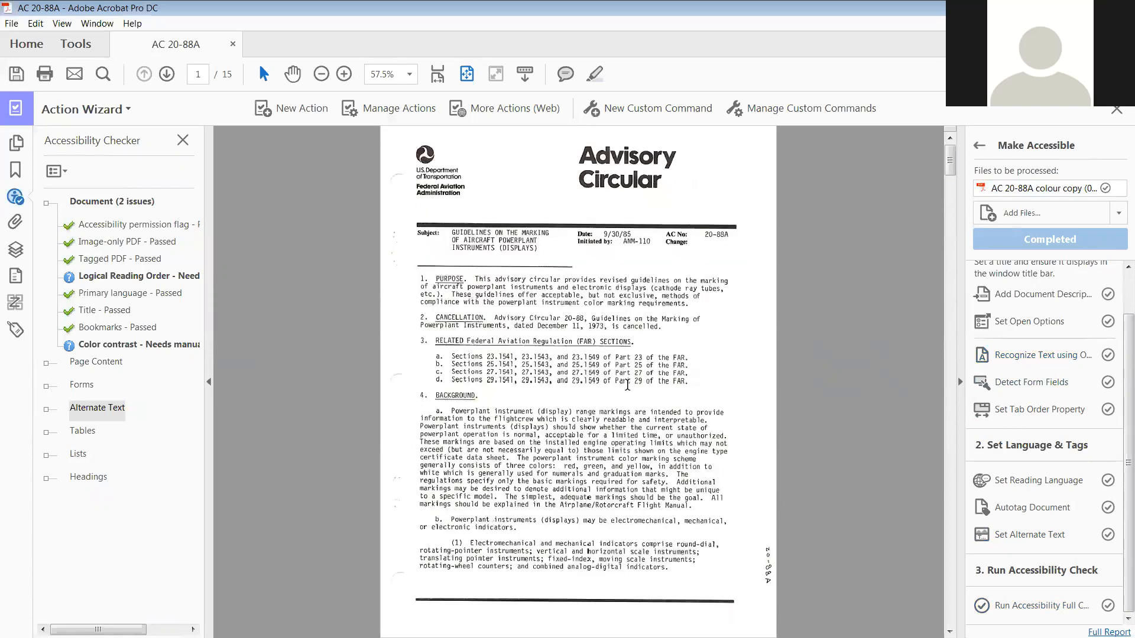
pyautogui.rightClick(103, 346)
pyautogui.click(134, 356)
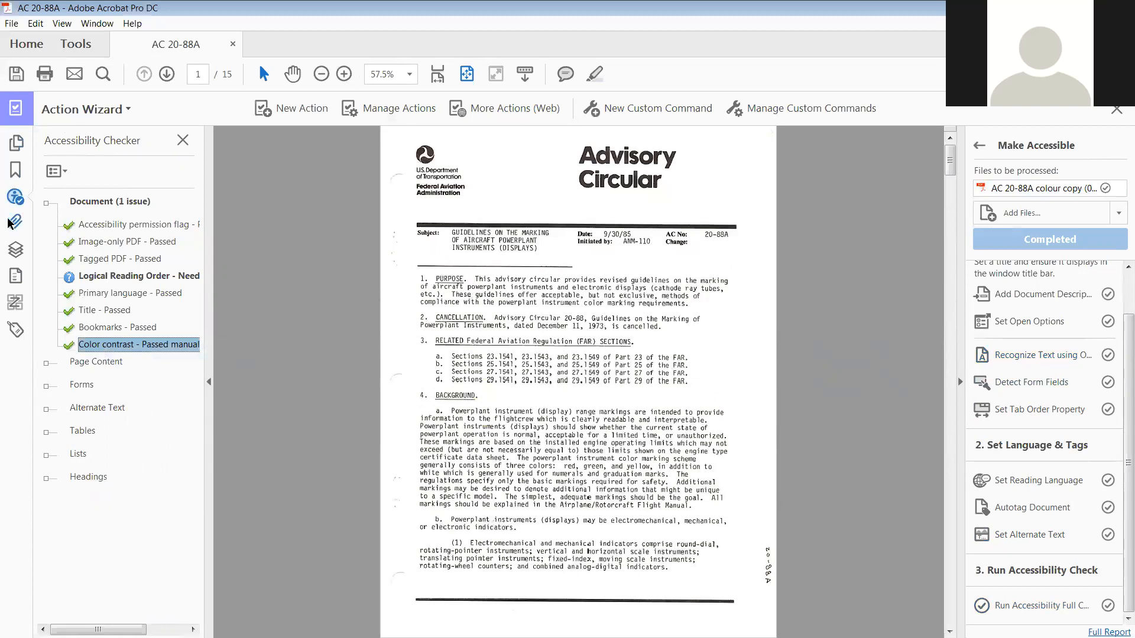
# Step: Look briefly at the content order of page 1 and close the completed Make Accessible action
pyautogui.click(13, 306)
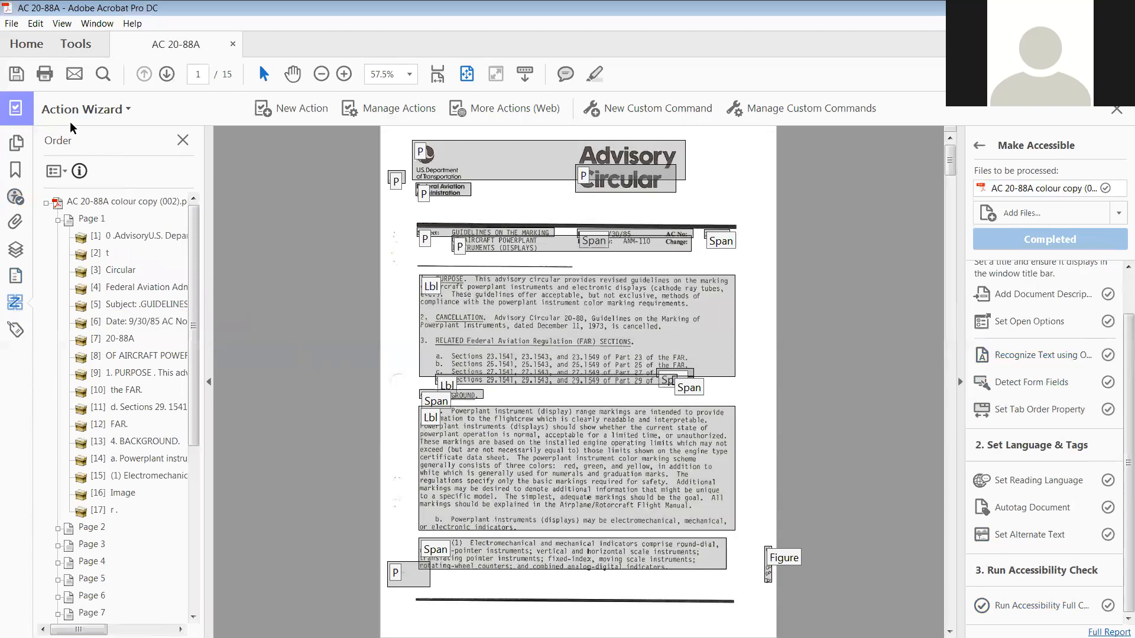
pyautogui.click(182, 140)
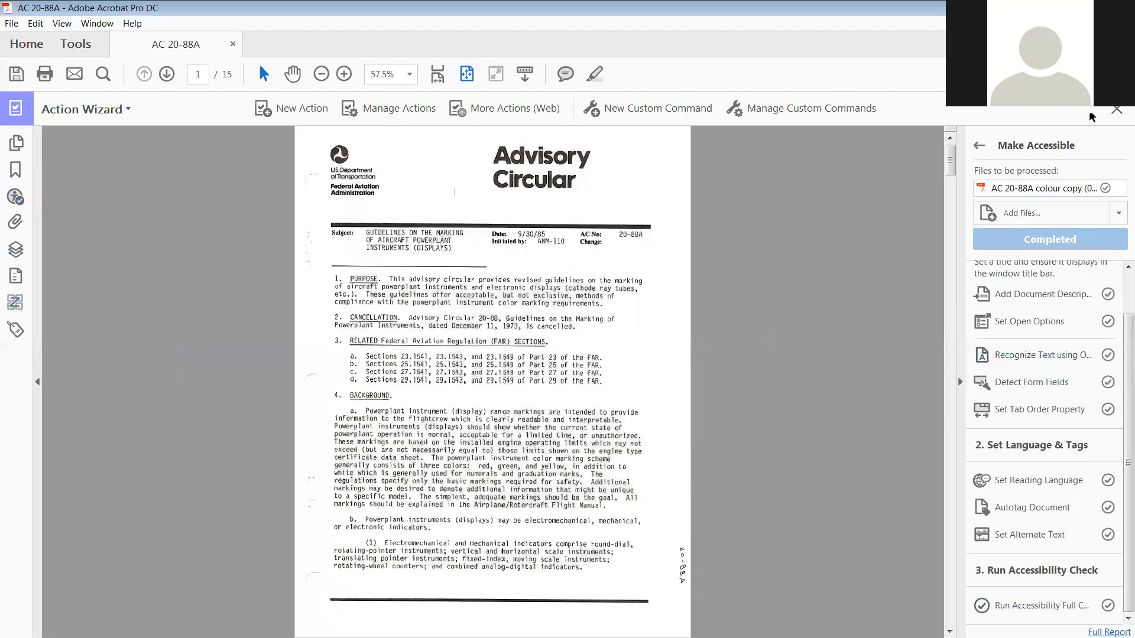
pyautogui.click(1116, 110)
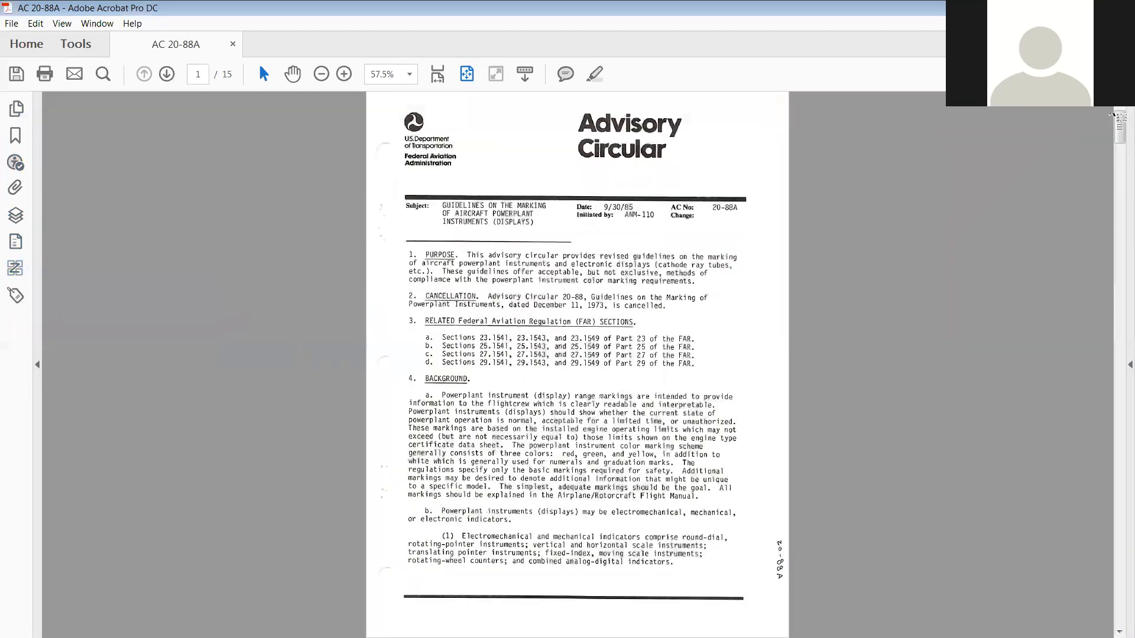
# Step: Start the Accessibility tool's Reading Order function, show the page content order list and close the Touch Up Reading Order dialog
pyautogui.click(76, 47)
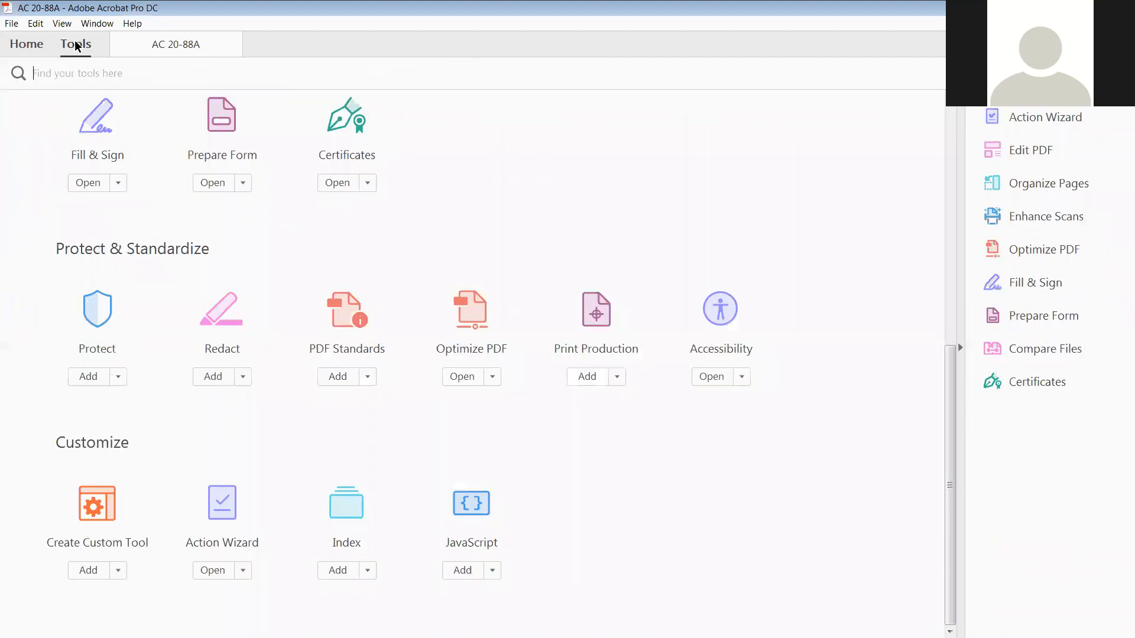
pyautogui.click(720, 303)
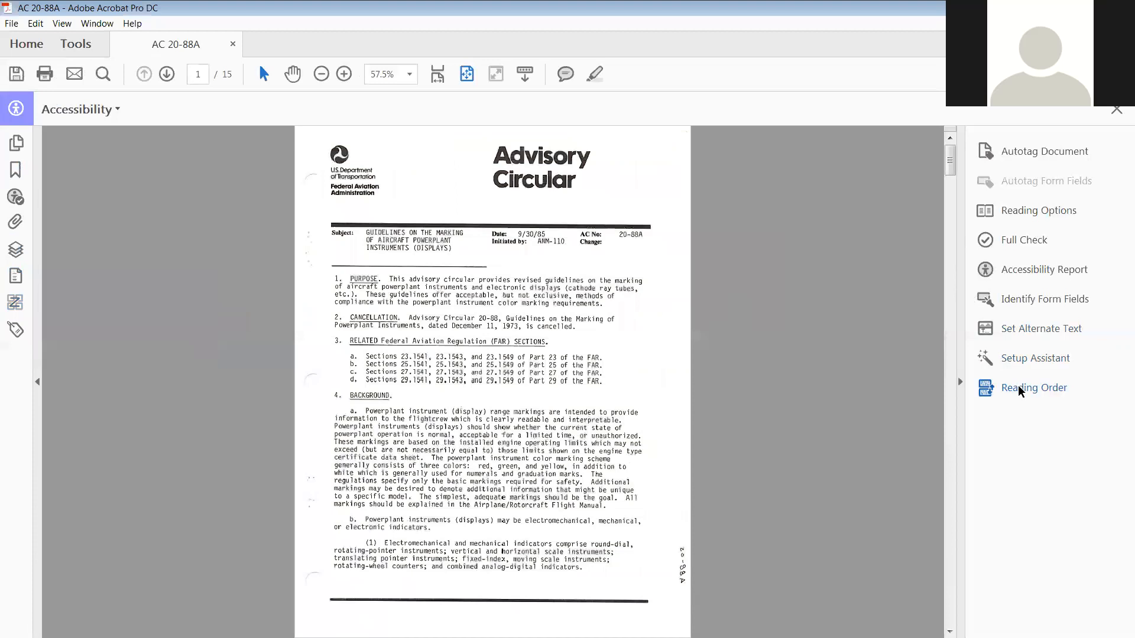
pyautogui.click(1018, 385)
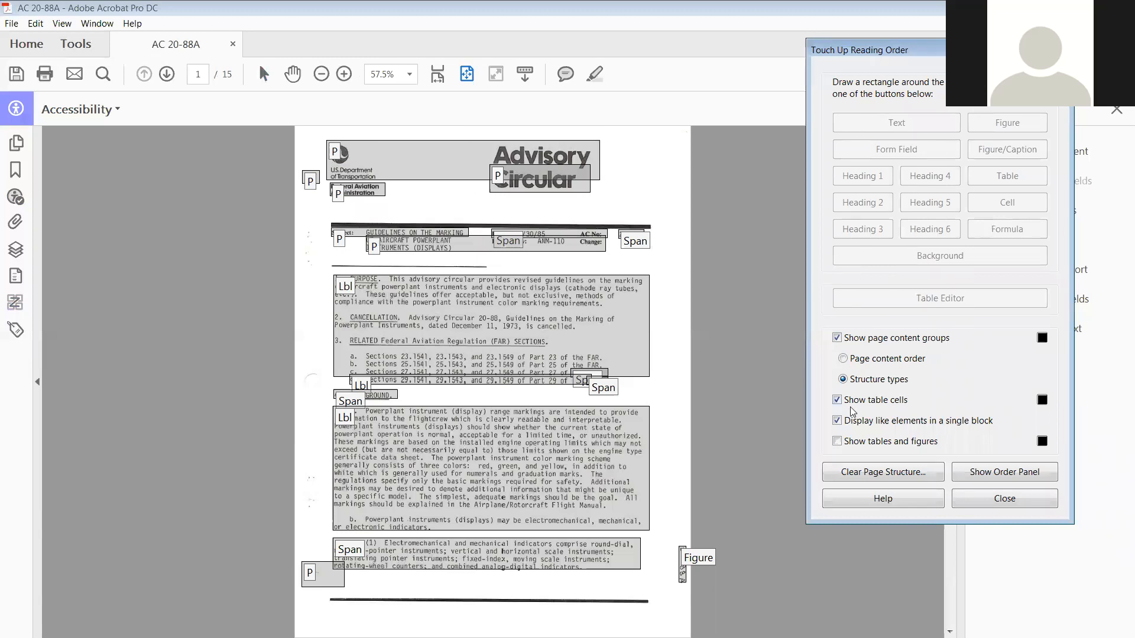
pyautogui.click(1007, 478)
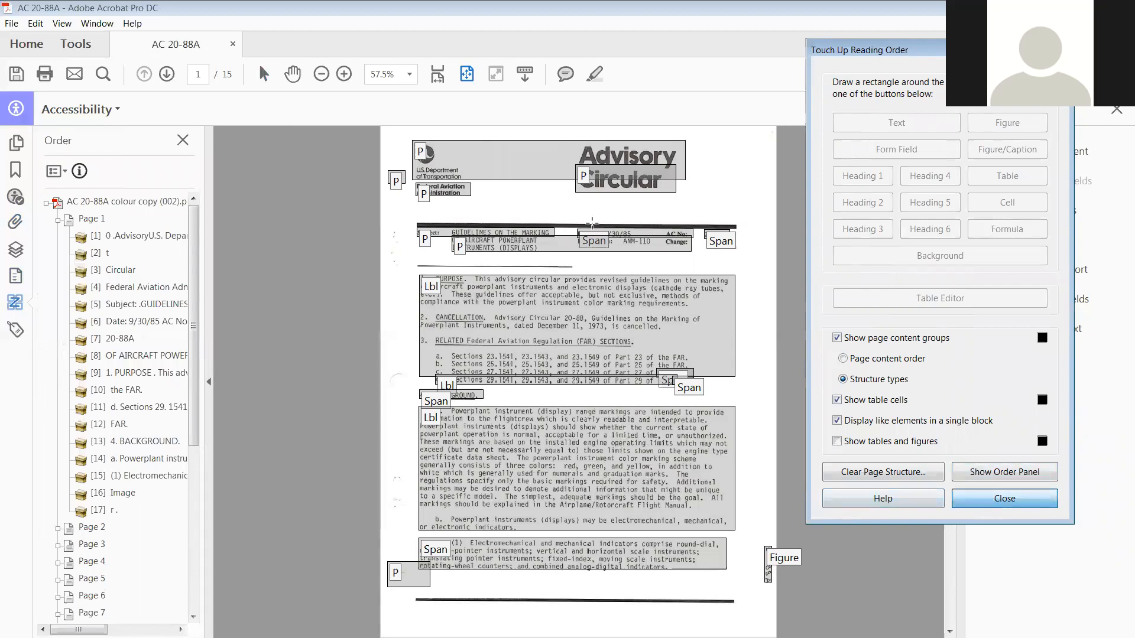
pyautogui.click(1013, 501)
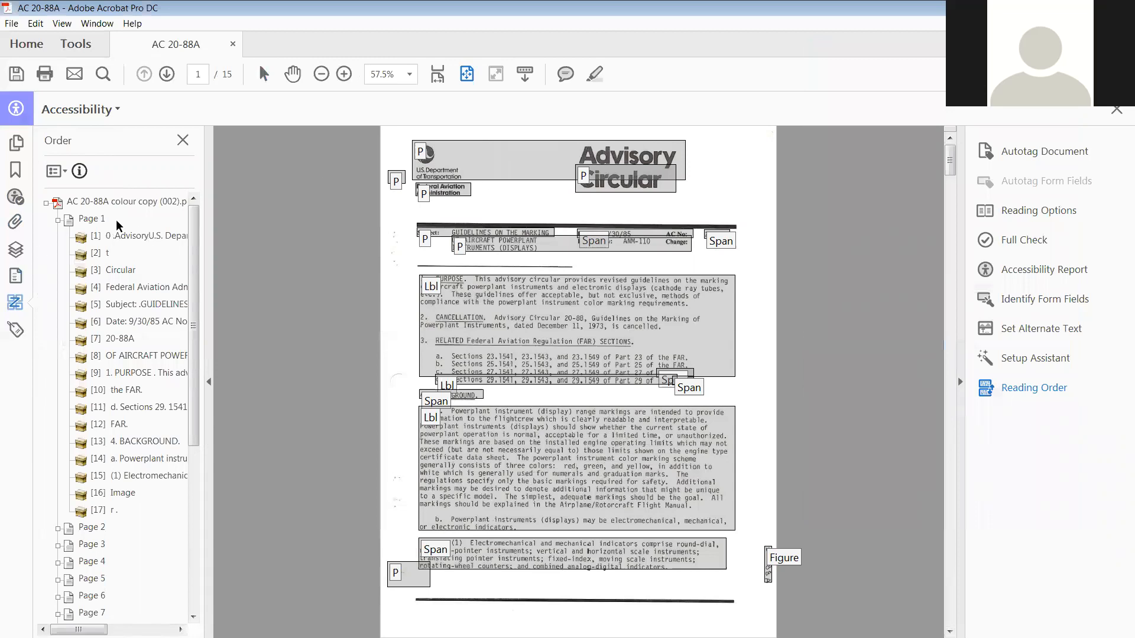
# Step: Examine the first entries in page 1's reading order and which regions of the page they mark
pyautogui.click(88, 220)
pyautogui.click(134, 239)
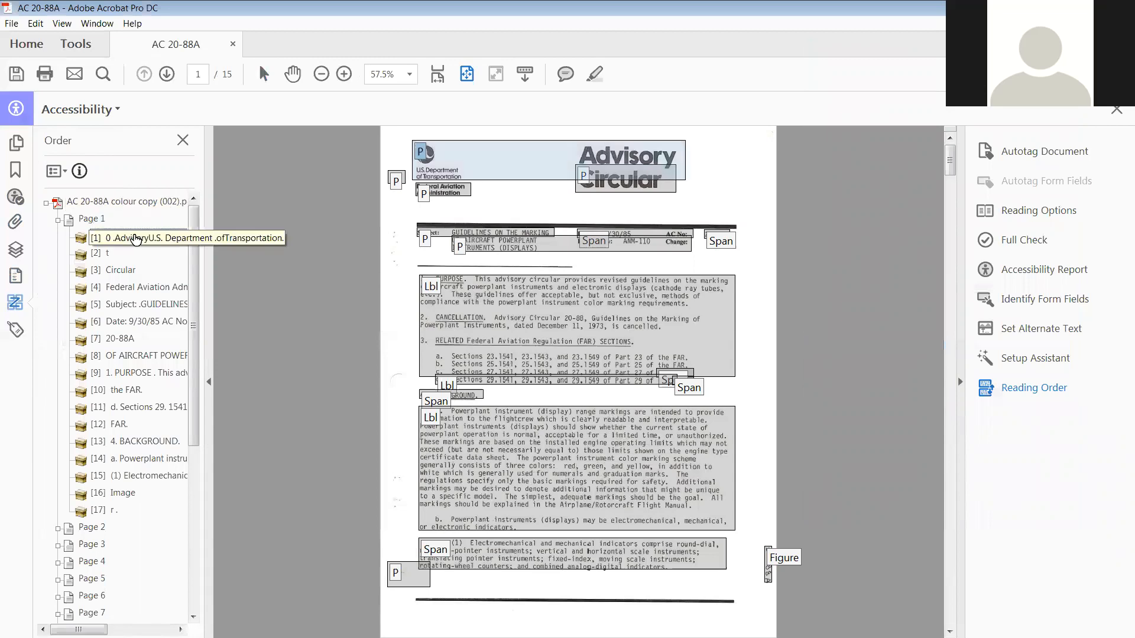
pyautogui.click(110, 254)
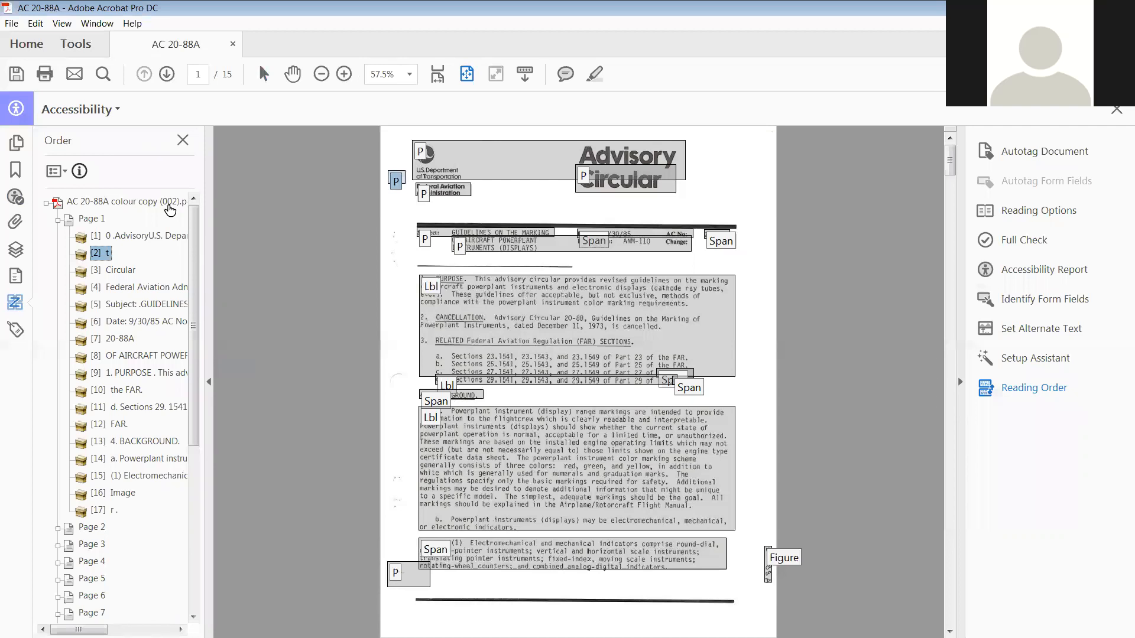
pyautogui.click(131, 237)
pyautogui.press('Down')
pyautogui.press('Down')
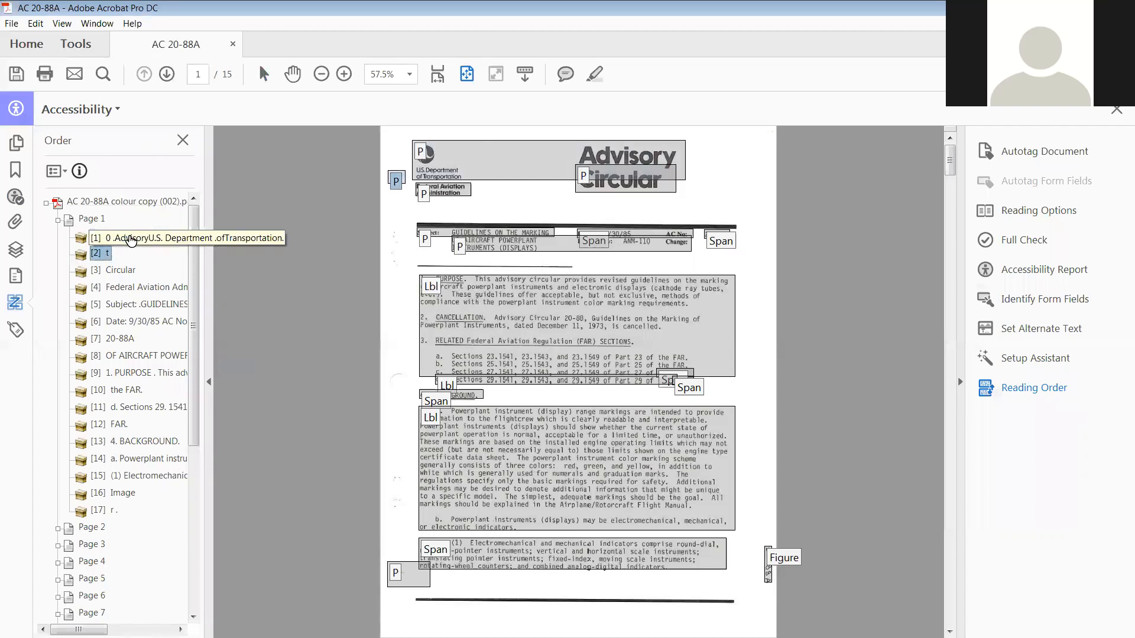
# Step: Examine page 1's reading order entries from "Circular" through "the FAR." against the regions they mark on the page
pyautogui.press('Down')
pyautogui.press('Down')
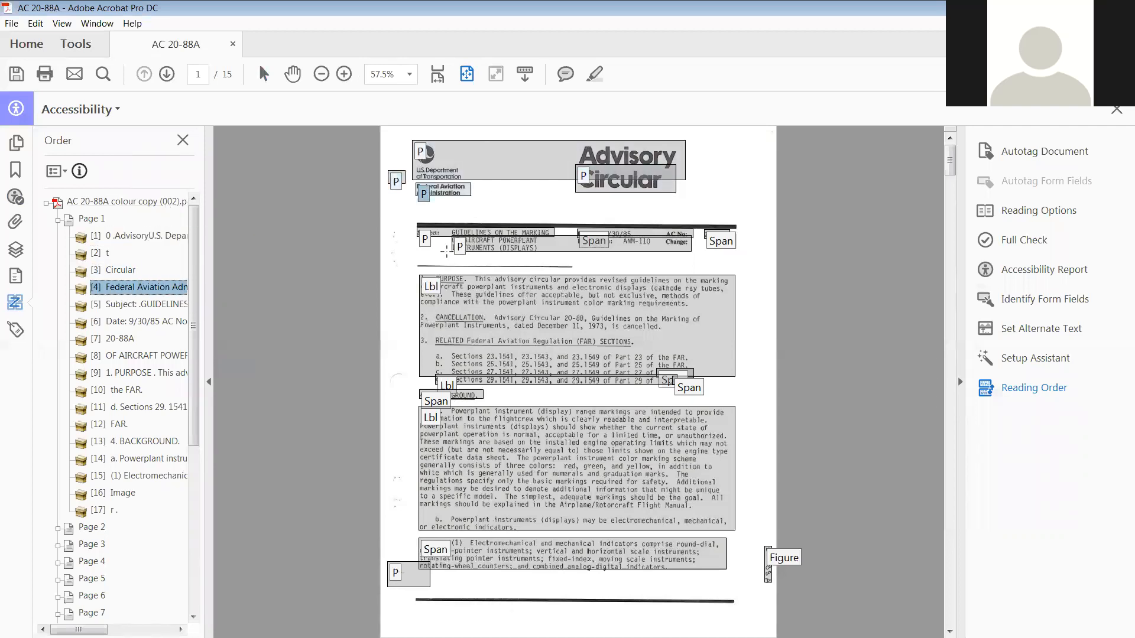
pyautogui.press('Down')
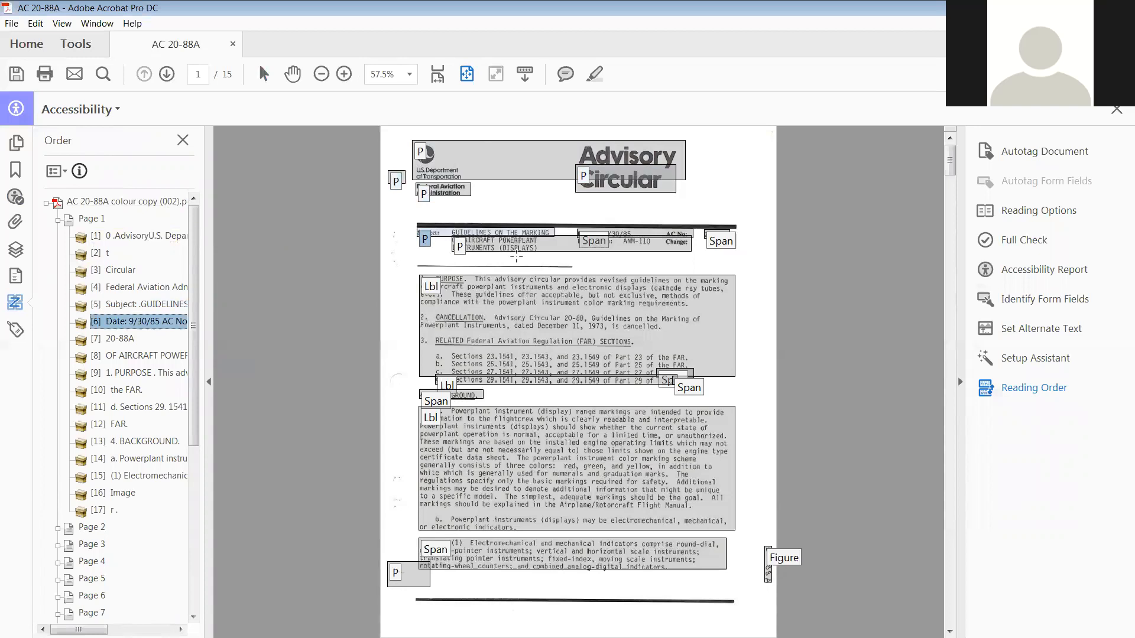
pyautogui.press('Down')
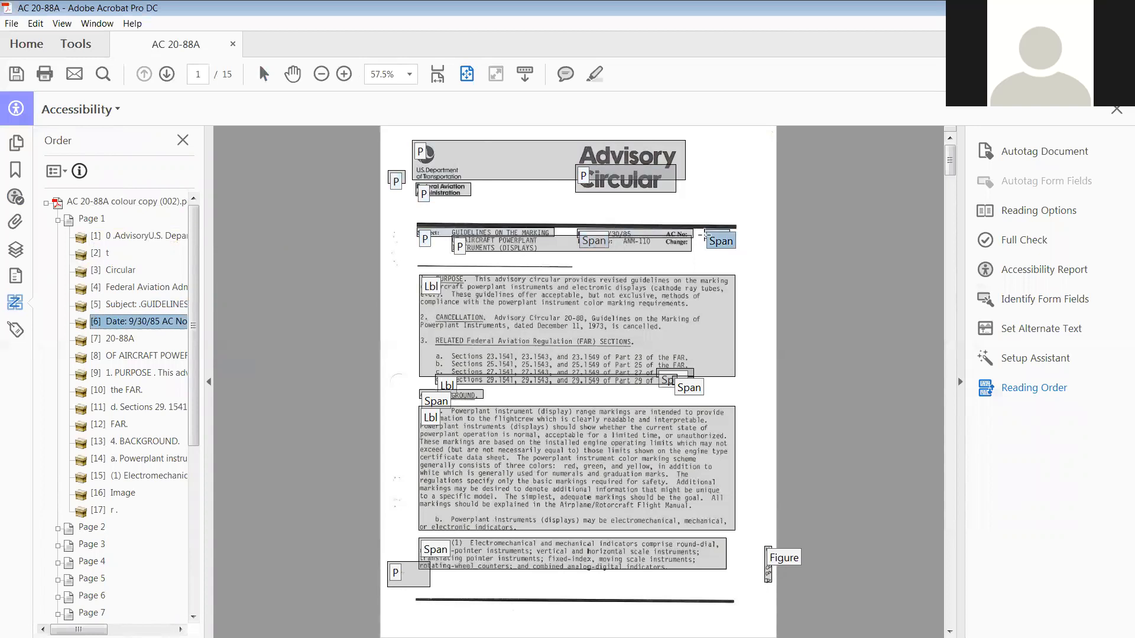
pyautogui.press('Down')
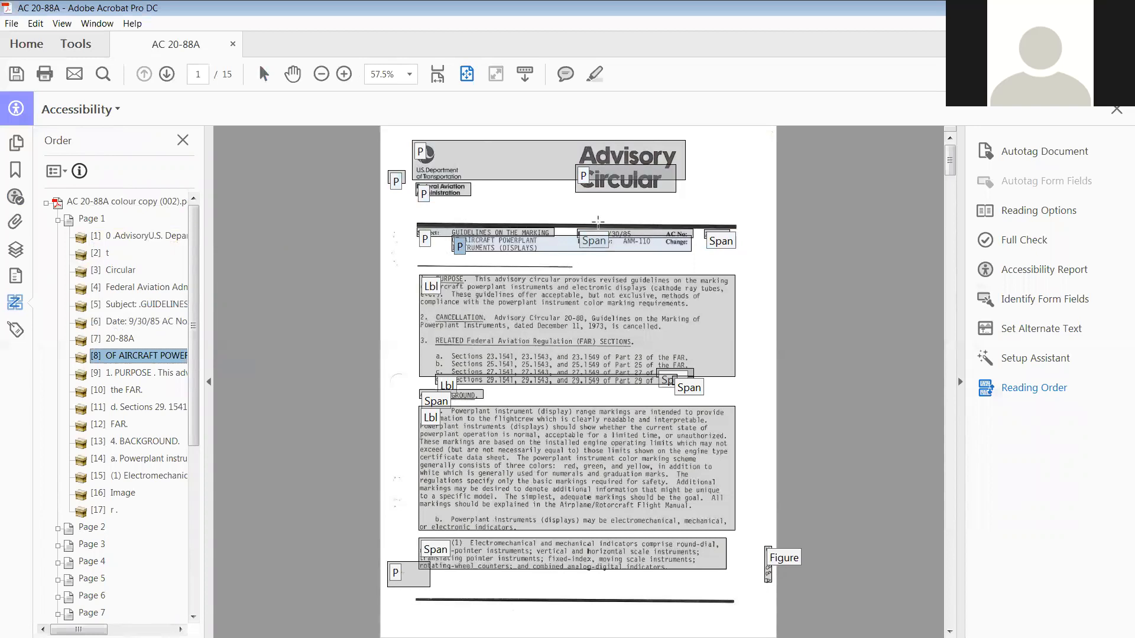
pyautogui.press('Down')
pyautogui.press('Down')
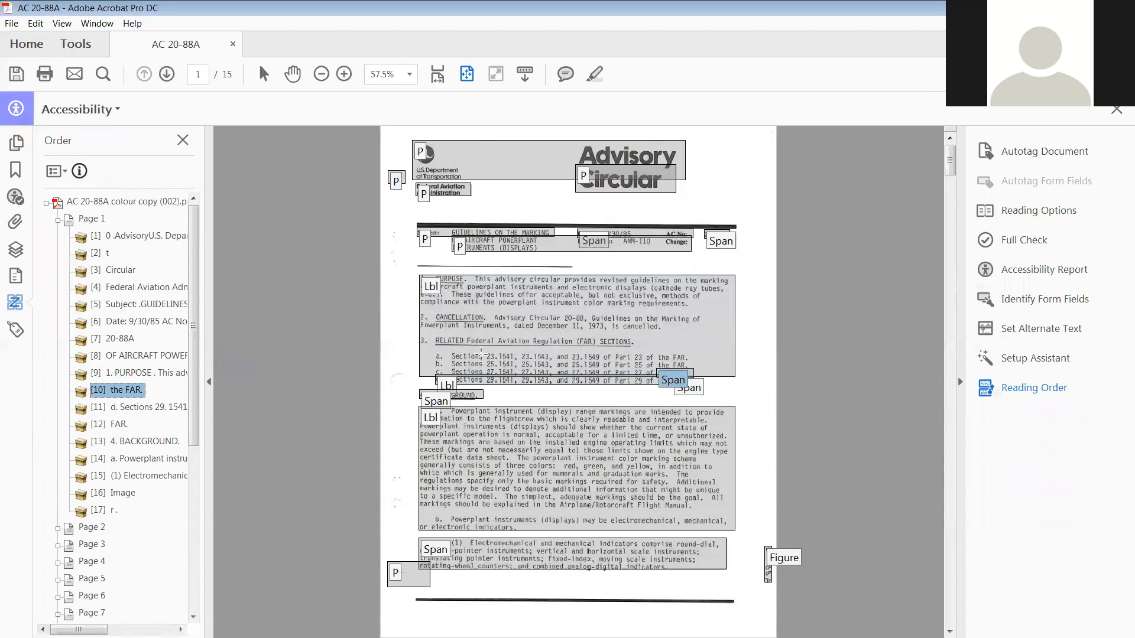
# Step: Move the "the FAR." entry in page 1's reading order to follow the "d. Sections 29.1541" entry
pyautogui.click(115, 408)
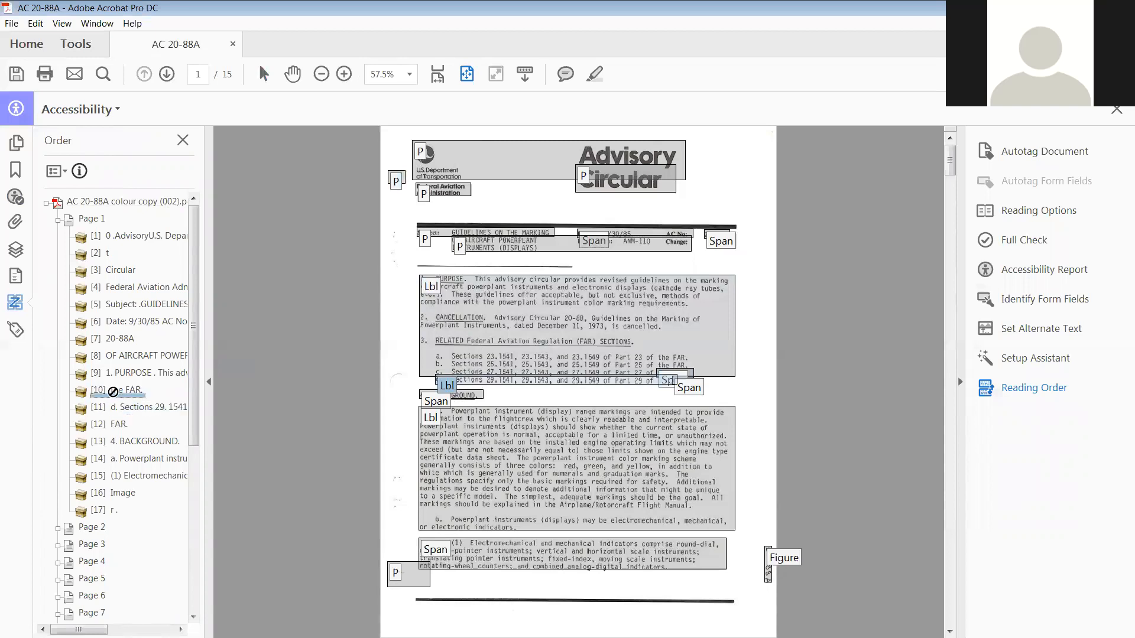
pyautogui.click(114, 395)
pyautogui.moveTo(117, 394); pyautogui.dragTo(110, 413)
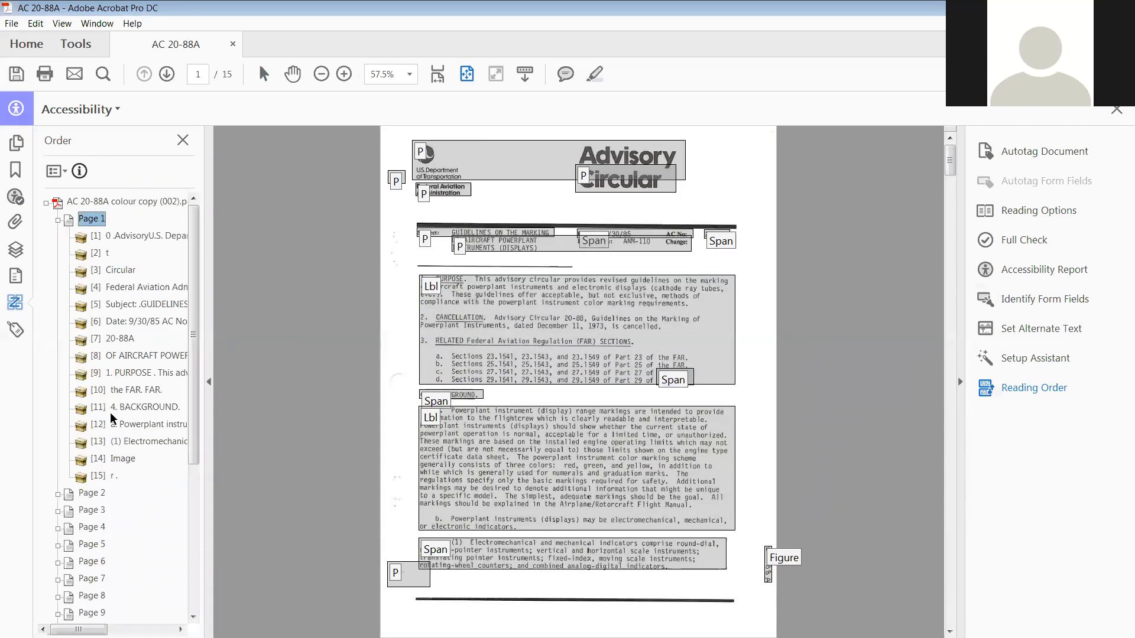
# Step: Recheck page 1's rearranged reading order from the first entry to the last, comparing each with its marked region
pyautogui.click(116, 239)
pyautogui.press('Down')
pyautogui.press('Down')
pyautogui.press('Down')
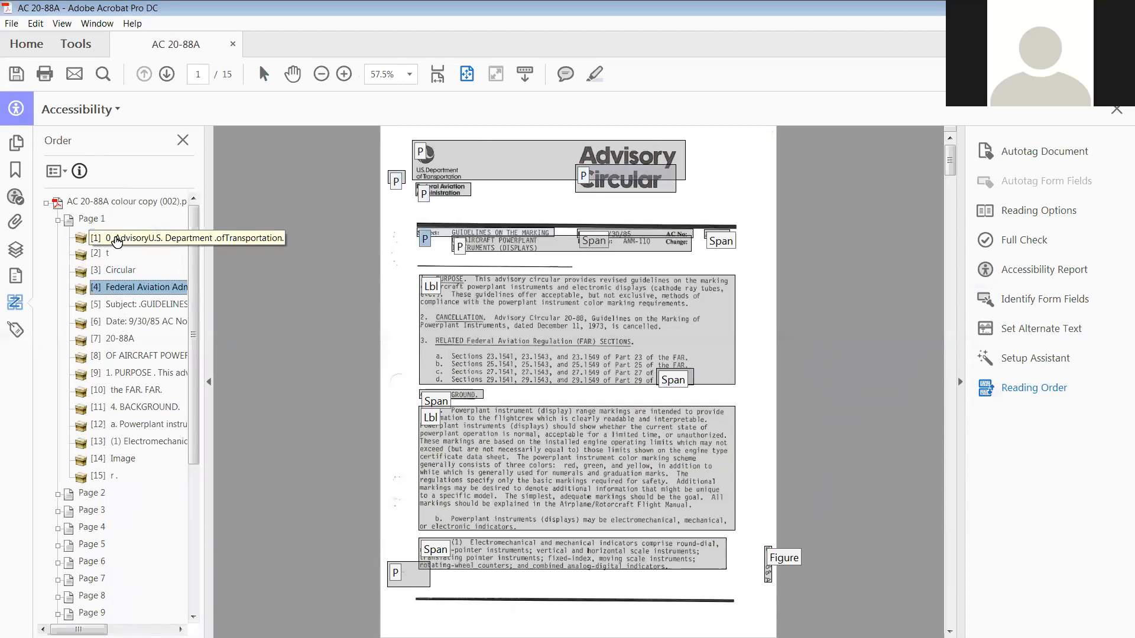
pyautogui.press('Down')
pyautogui.press('Down')
pyautogui.press('Down')
pyautogui.press('Down')
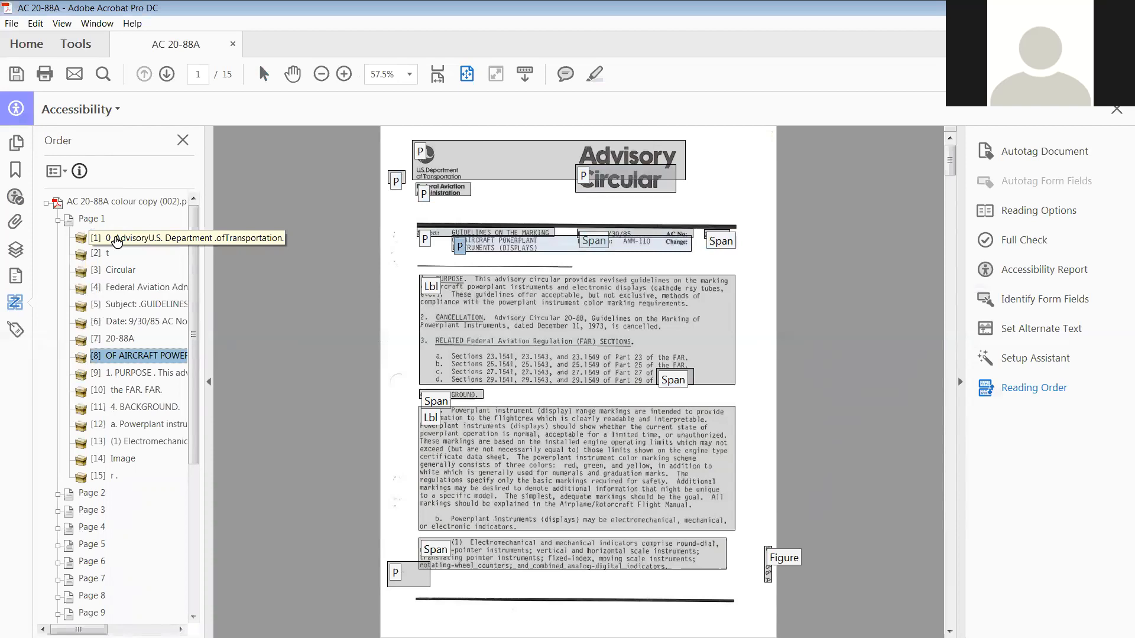
pyautogui.press('Down')
pyautogui.press('Down')
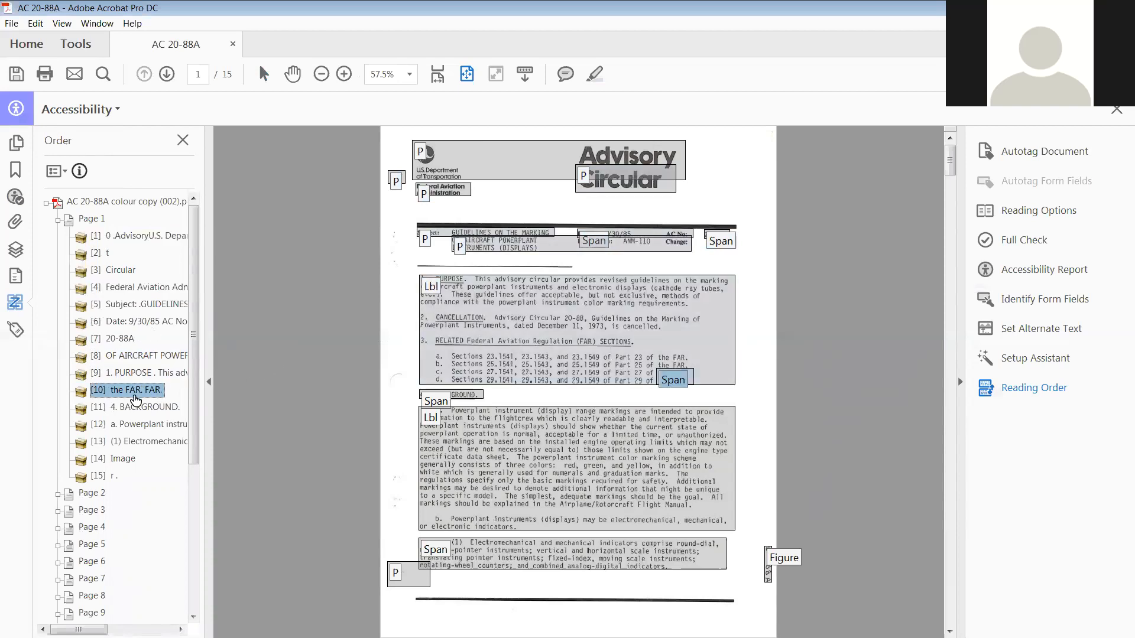
pyautogui.click(133, 412)
pyautogui.press('Down')
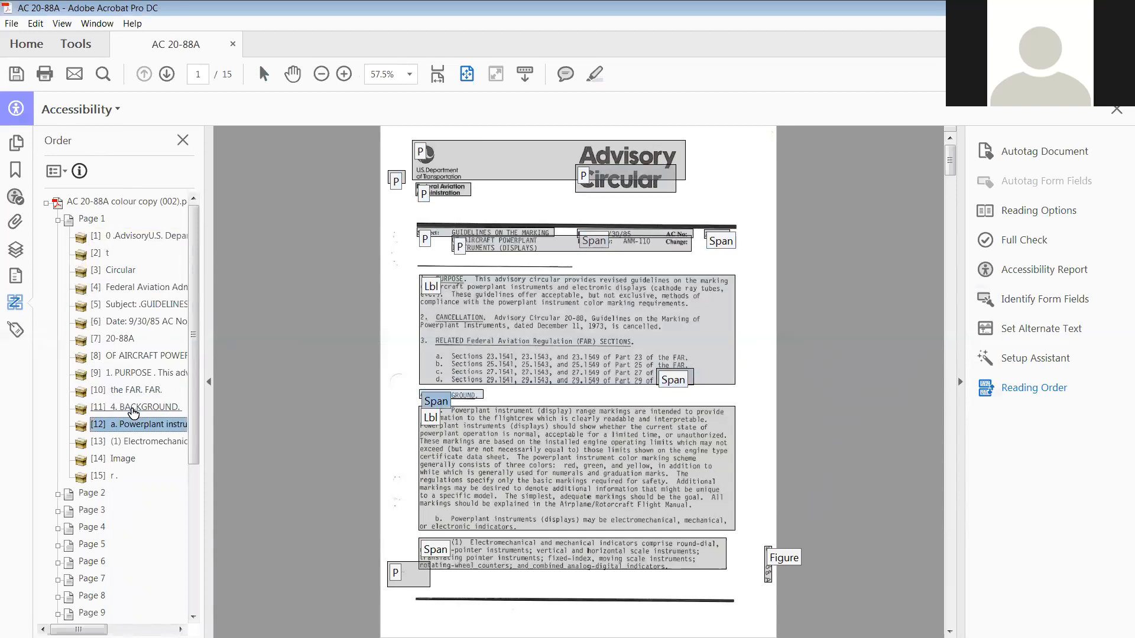
pyautogui.press('Down')
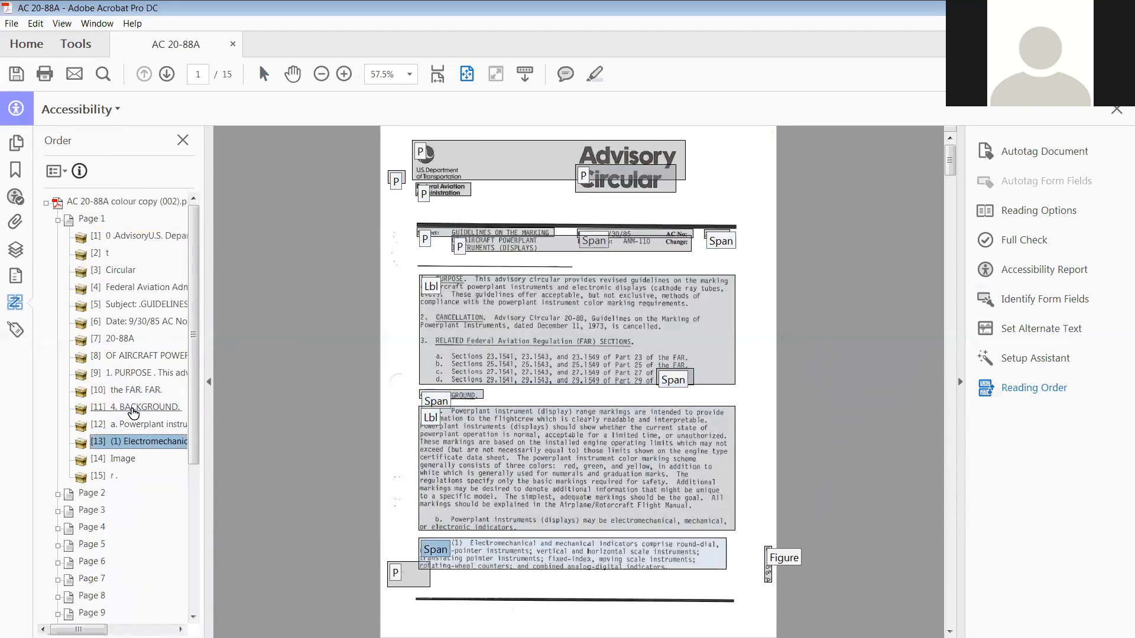
pyautogui.press('Down')
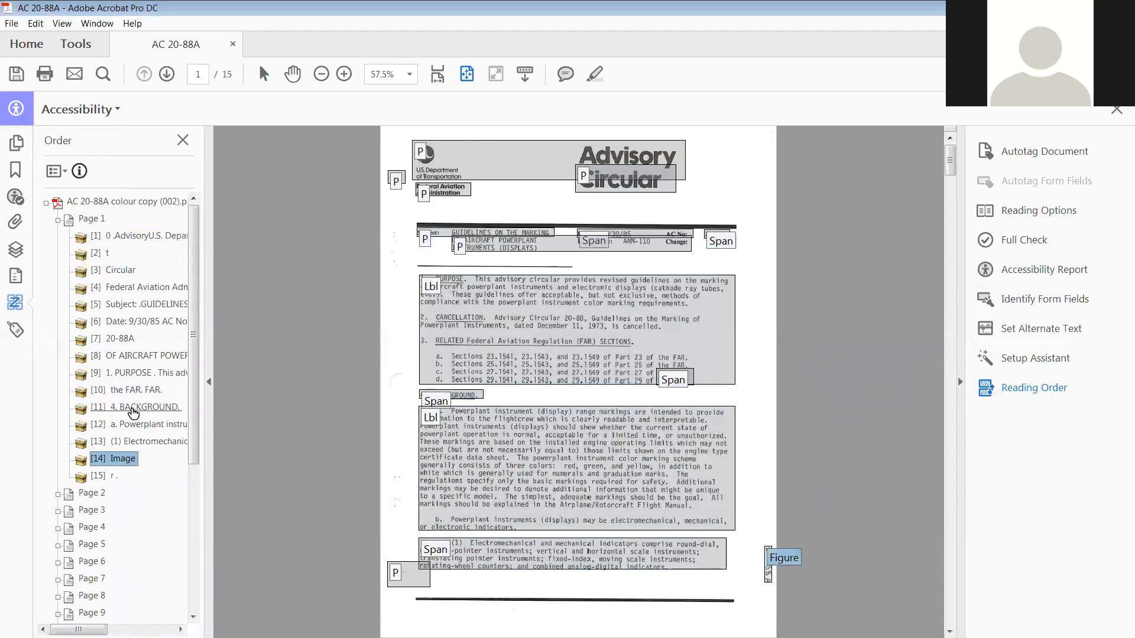
pyautogui.press('Down')
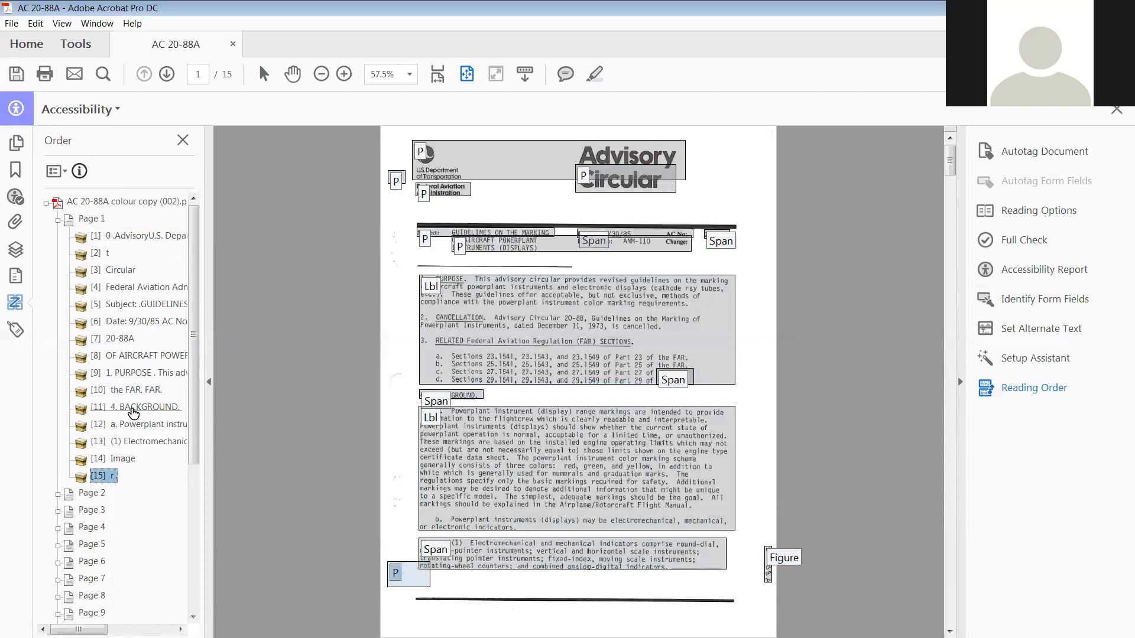
# Step: Show page 2's reading order and examine its entries, from the electronic displays text to the marking guidelines sections
pyautogui.click(57, 494)
pyautogui.click(57, 494)
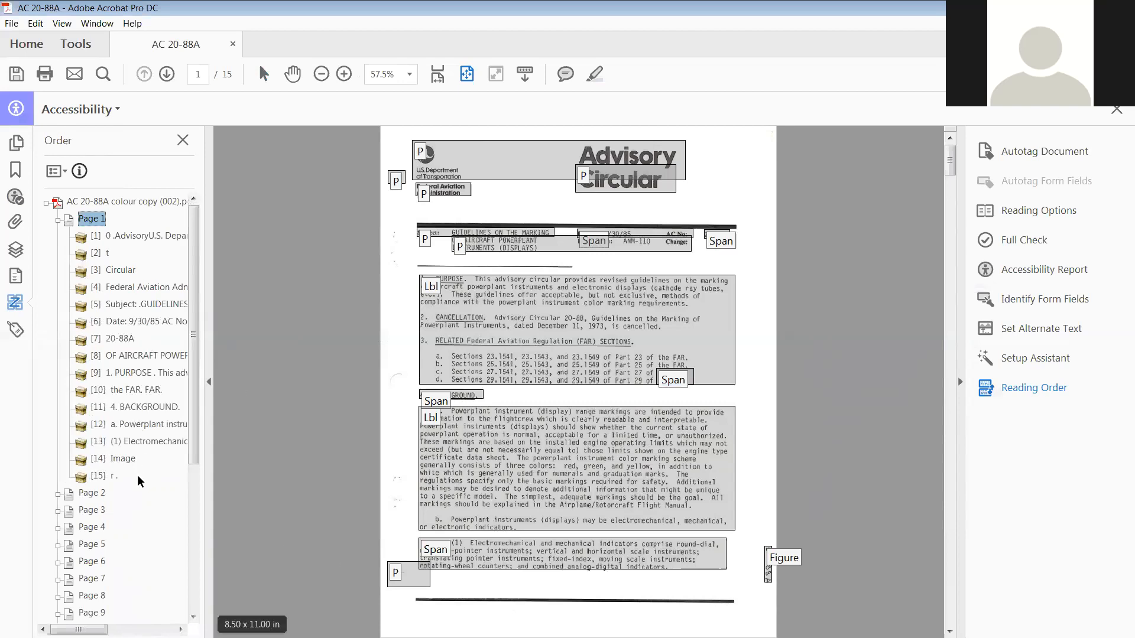
pyautogui.click(91, 497)
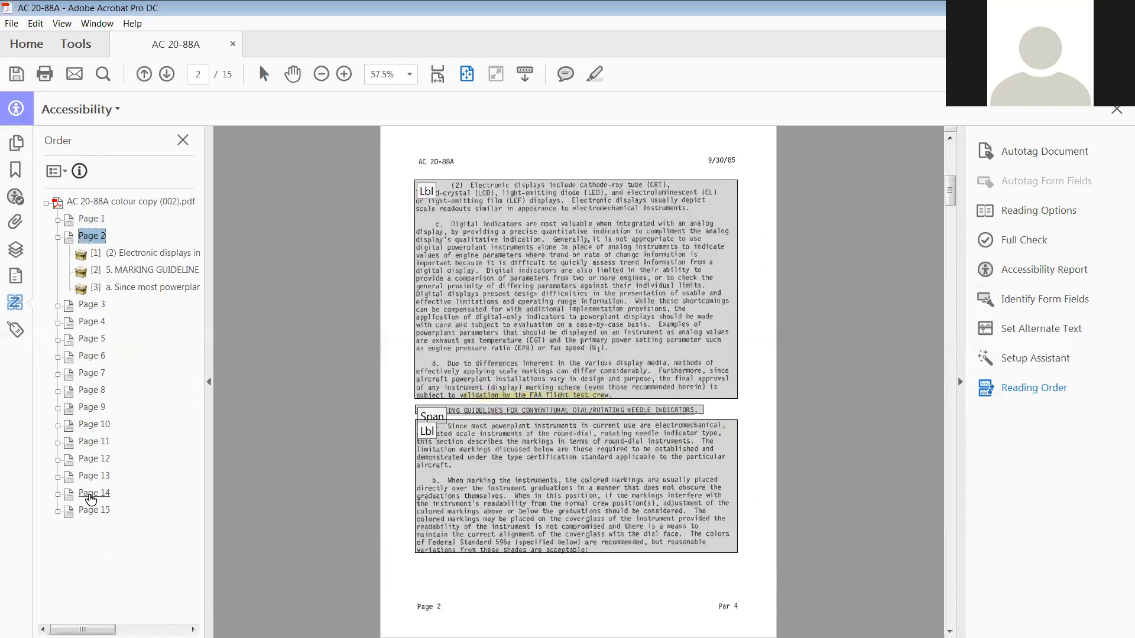
pyautogui.press('Down')
pyautogui.press('Down')
pyautogui.press('Down')
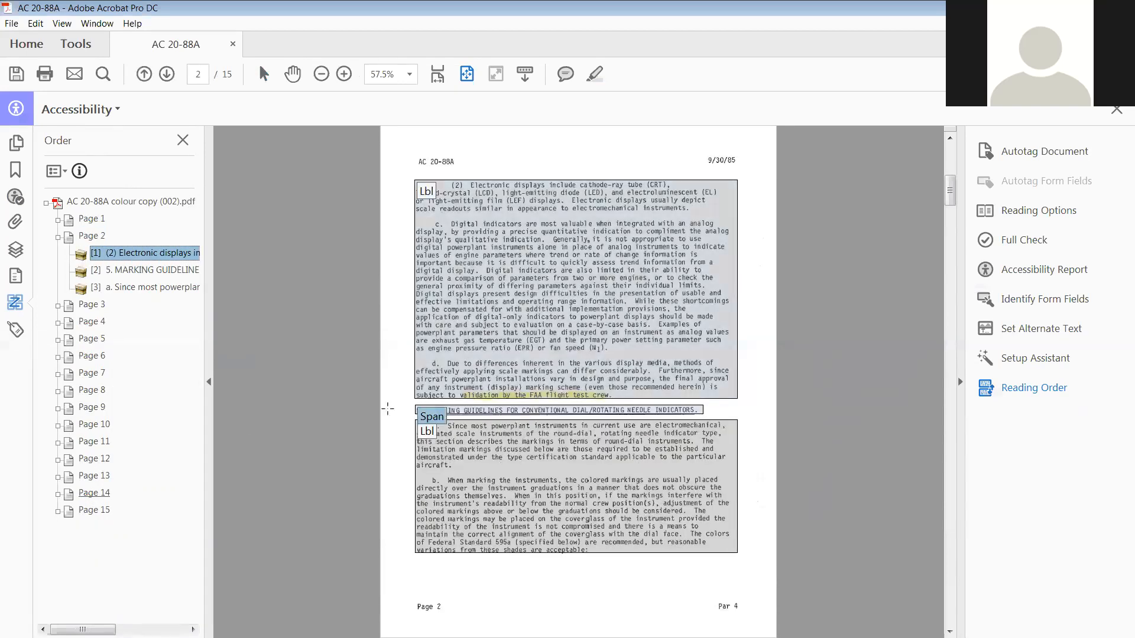
# Step: Examine page 3's reading order from the date header and color table through the "Red Radial" list
pyautogui.press('Down')
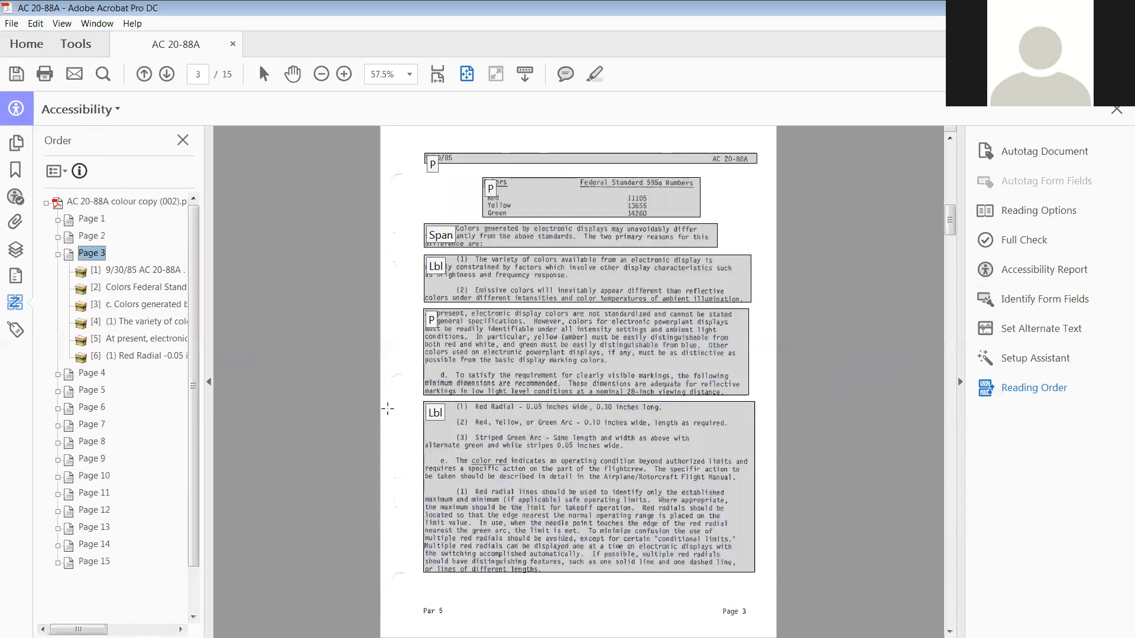
pyautogui.press('Down')
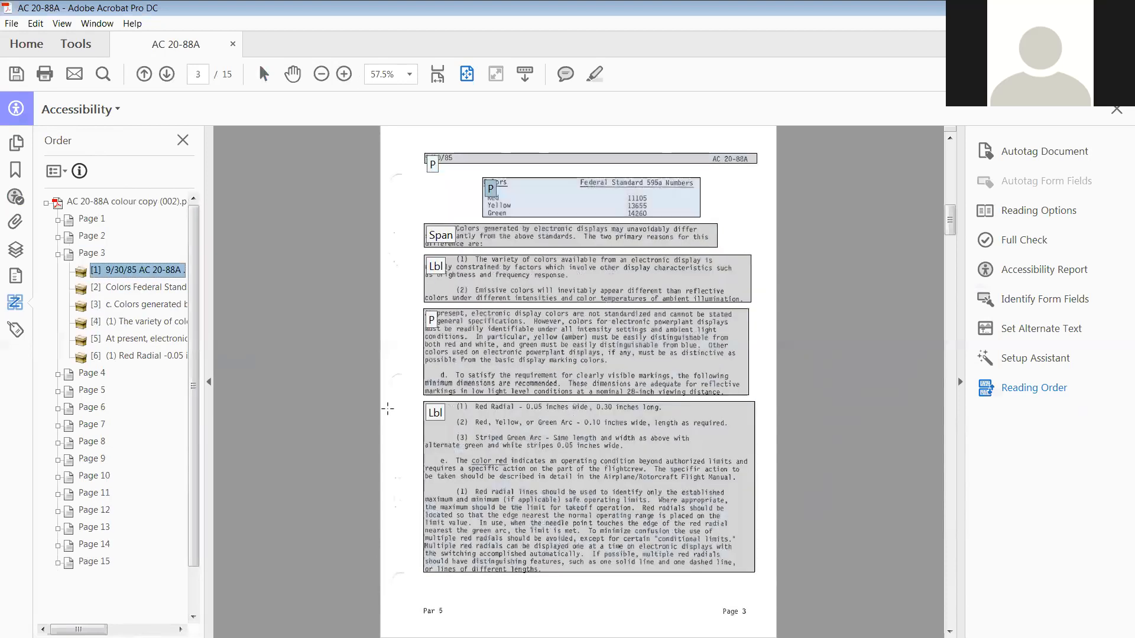
pyautogui.press('Down')
pyautogui.press('Down')
pyautogui.press('Down')
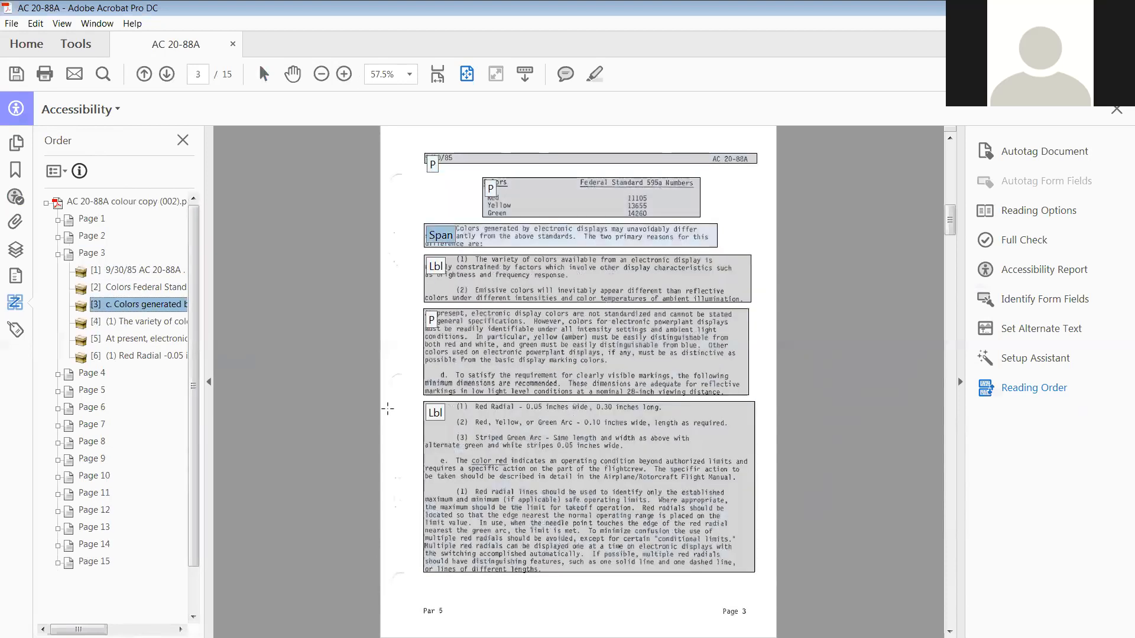
pyautogui.press('Down')
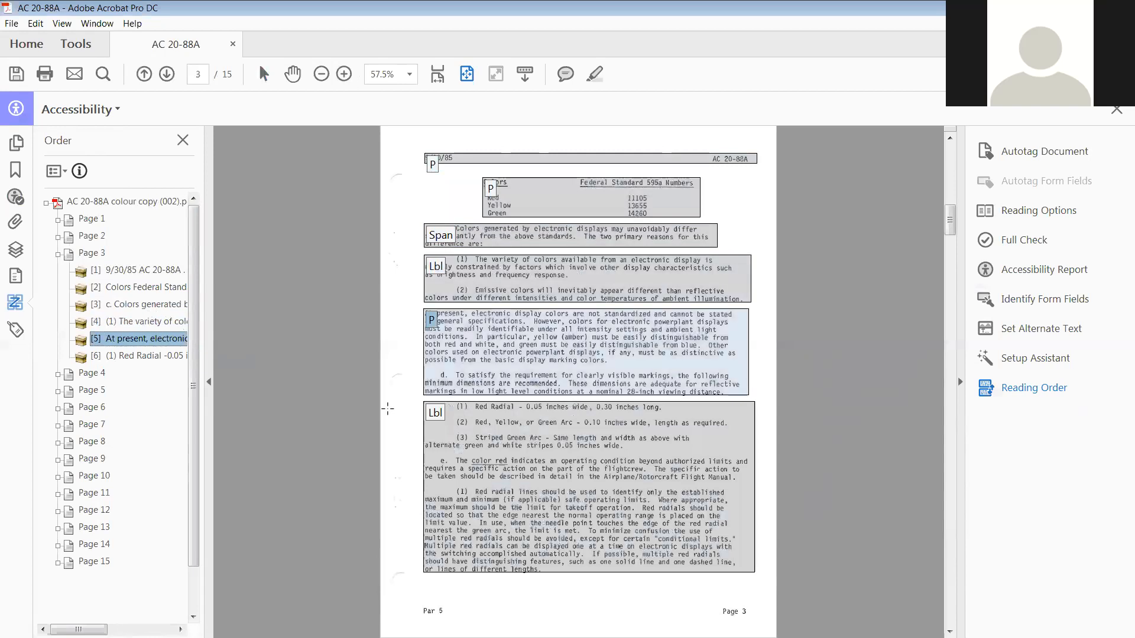
pyautogui.press('Down')
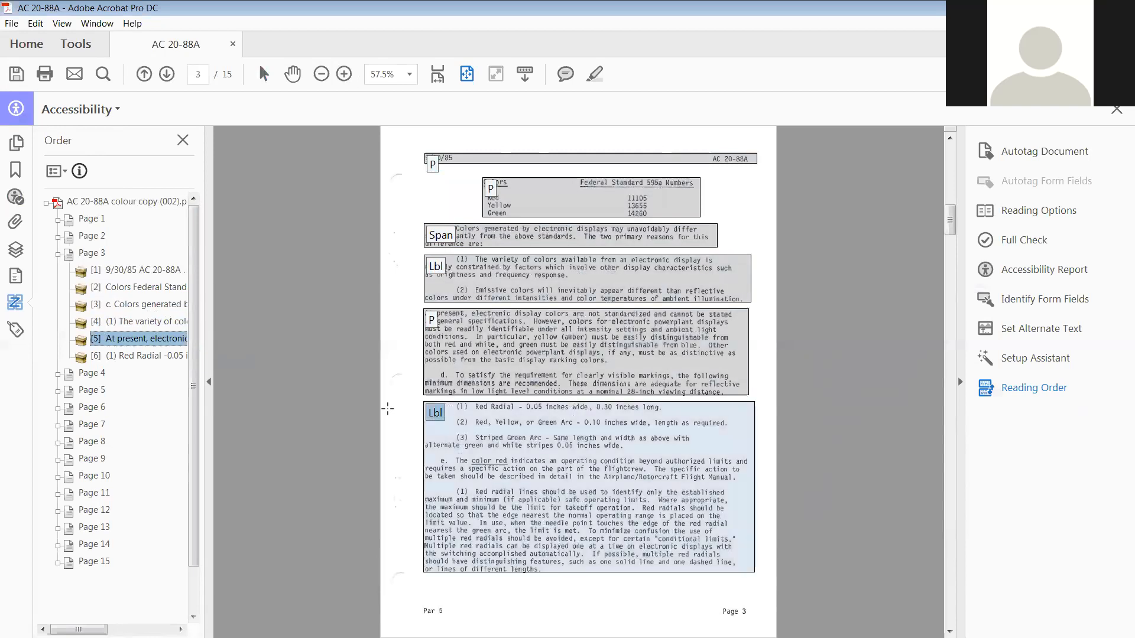
# Step: Examine page 4's reading order from the red arc requirement text to the "Par 5" footer
pyautogui.press('Down')
pyautogui.press('Down')
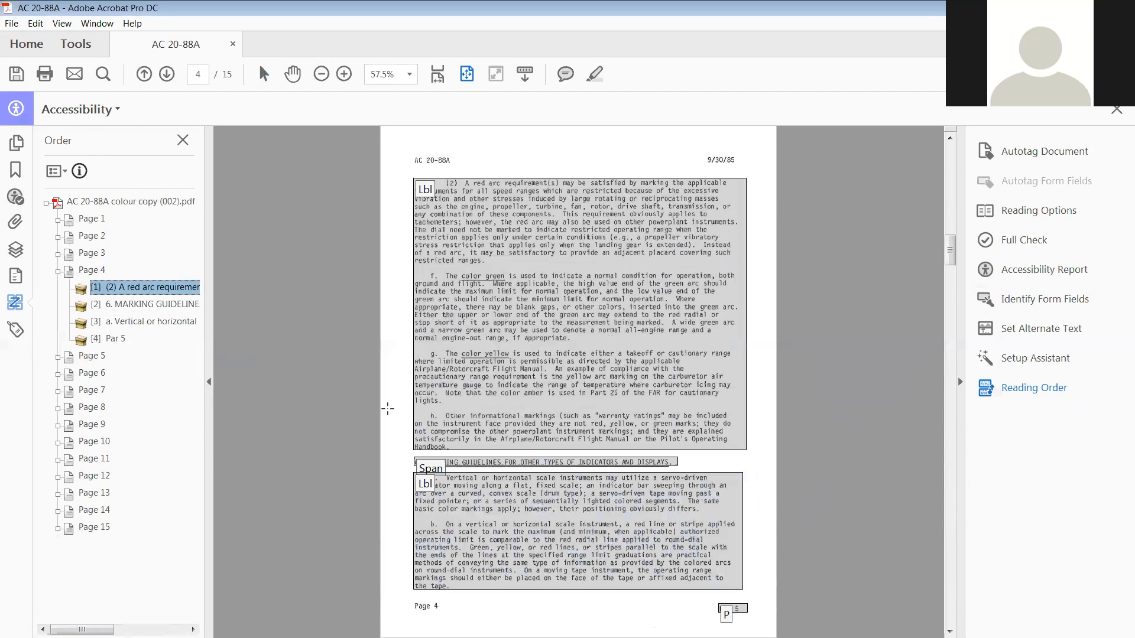
pyautogui.press('Down')
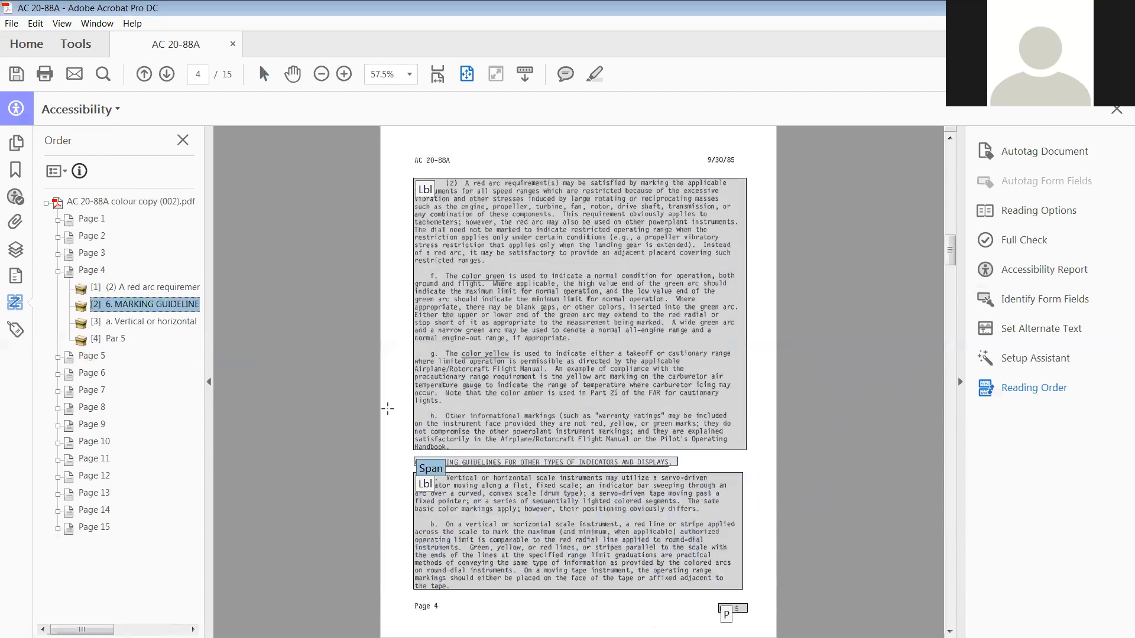
pyautogui.press('Down')
pyautogui.press('Down')
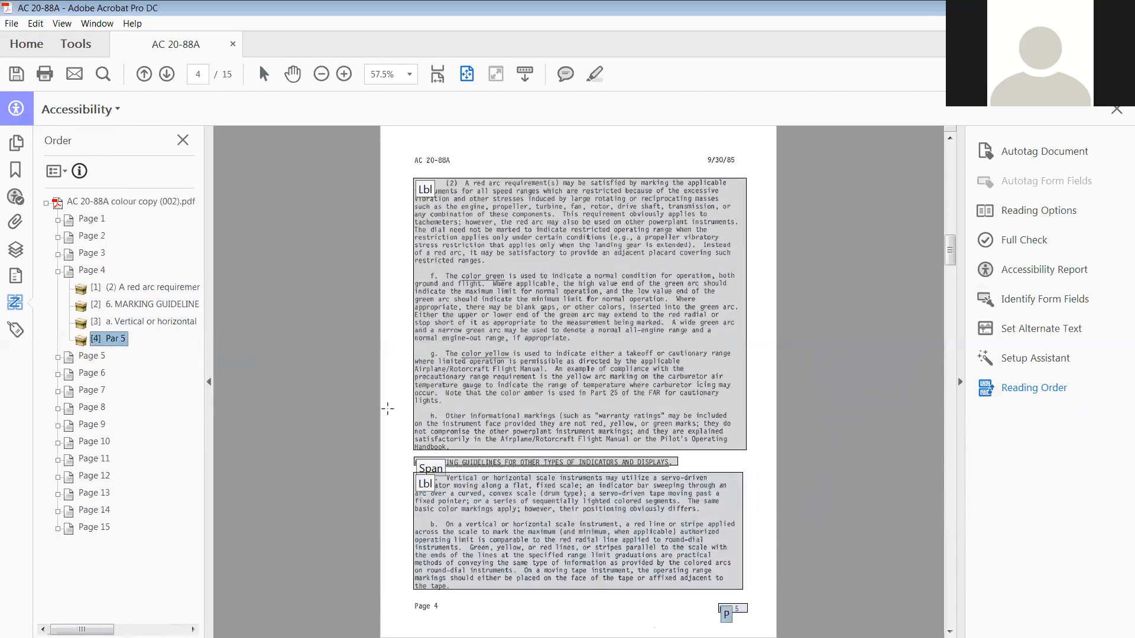
# Step: Examine page 5's reading order from the date header through the Special Applications section and its overlapping body regions
pyautogui.press('Down')
pyautogui.press('Down')
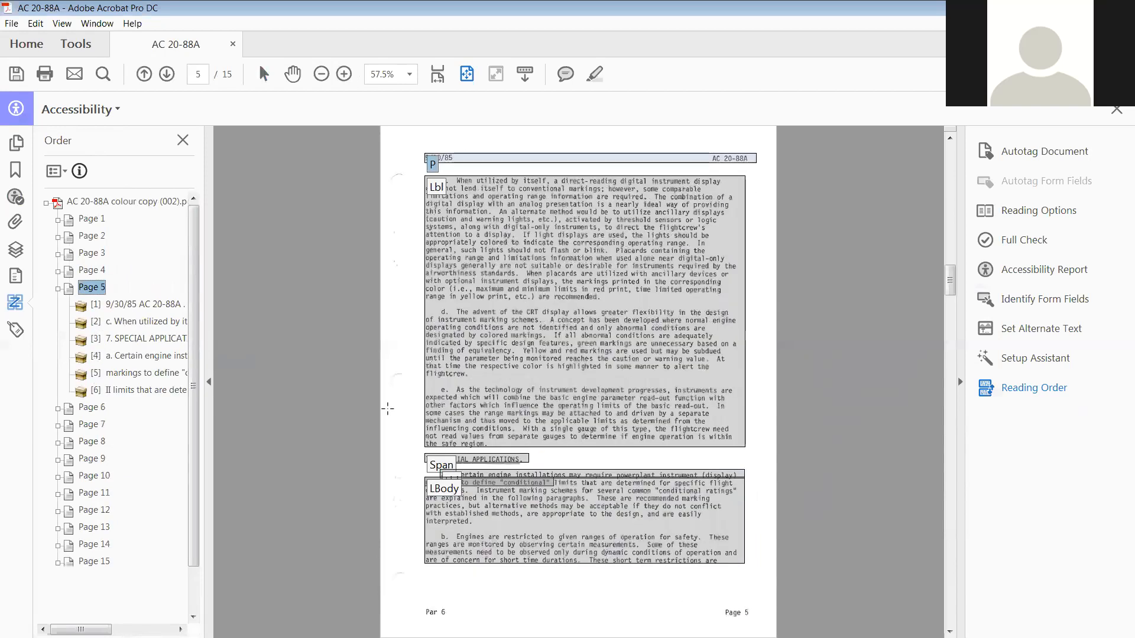
pyautogui.press('Down')
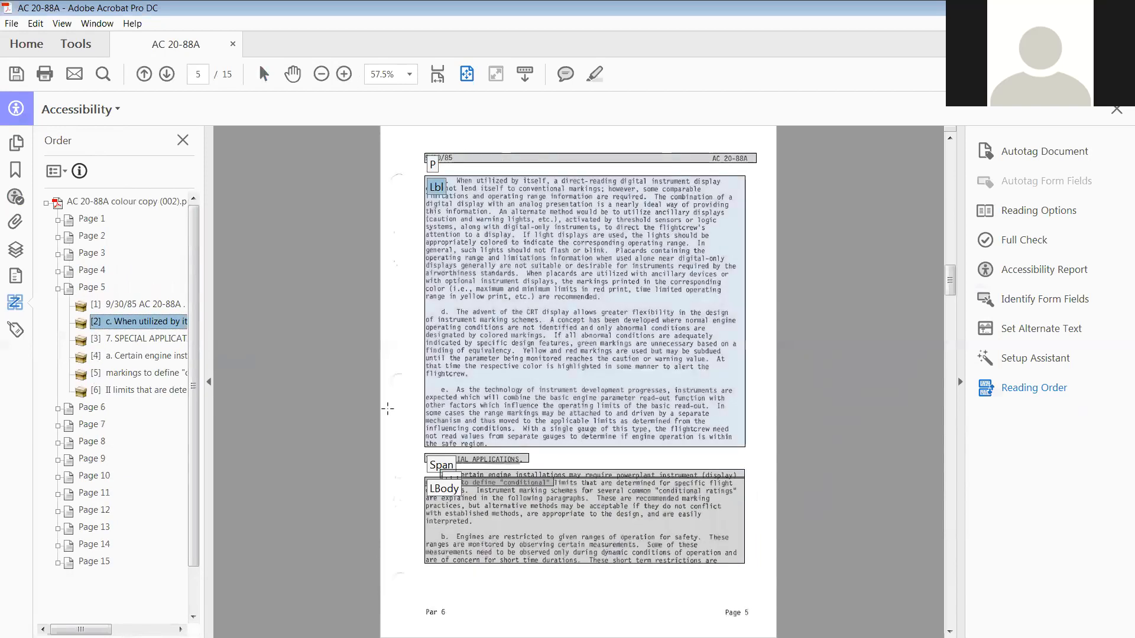
pyautogui.press('Down')
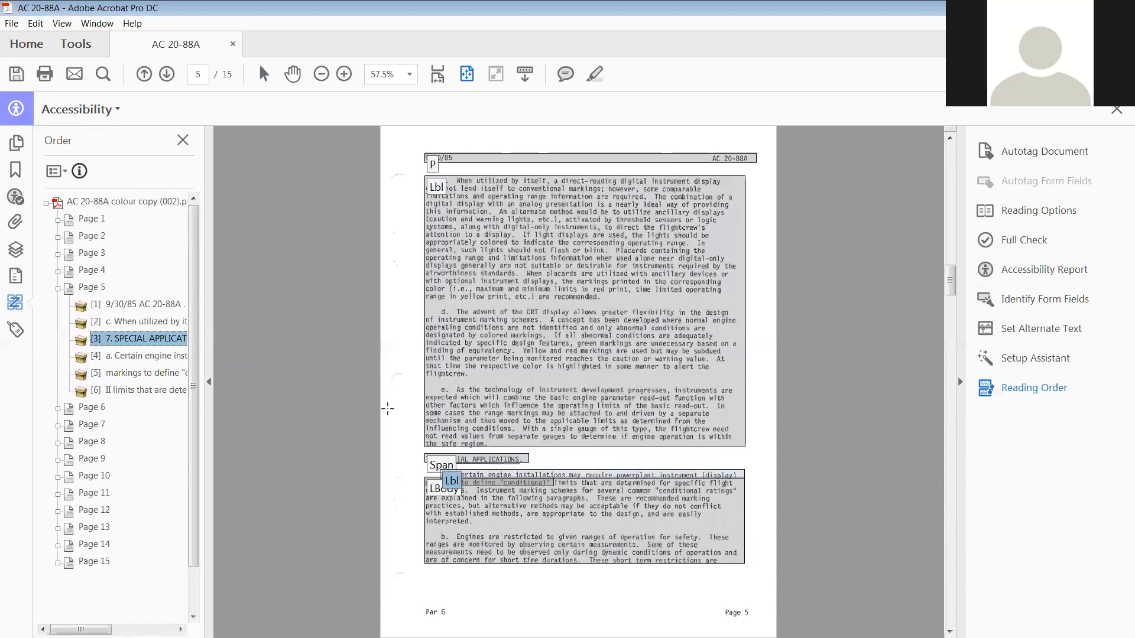
pyautogui.press('Down')
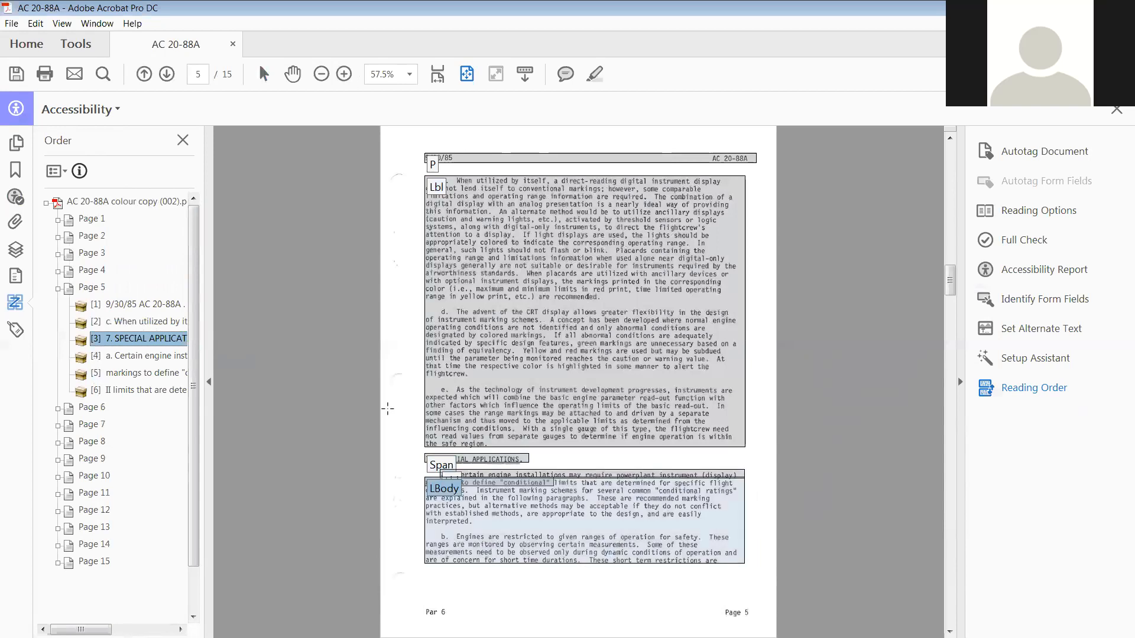
# Step: Examine page 6's reading order, from the transient limits paragraph through the multi-engine helicopter text
pyautogui.press('Down')
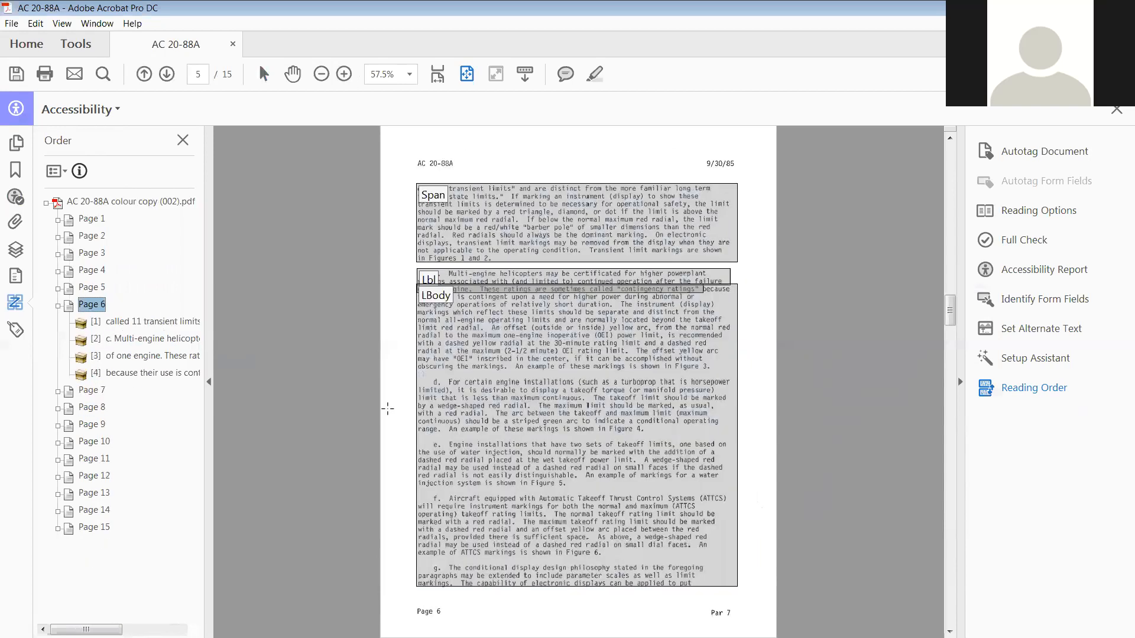
pyautogui.press('Down')
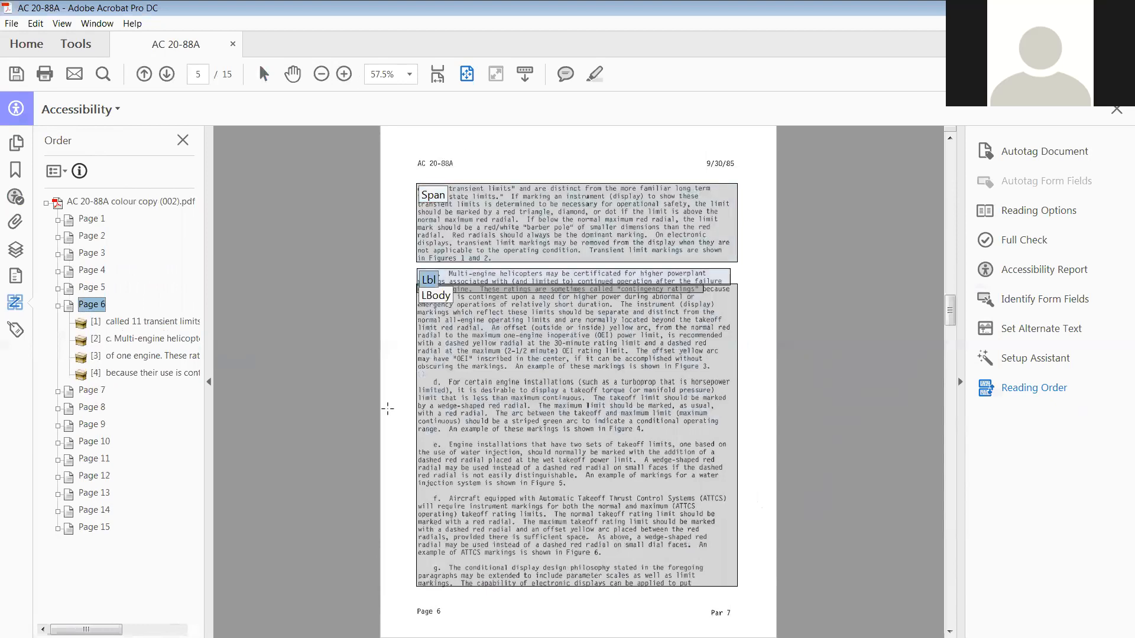
pyautogui.press('Down')
pyautogui.press('Down')
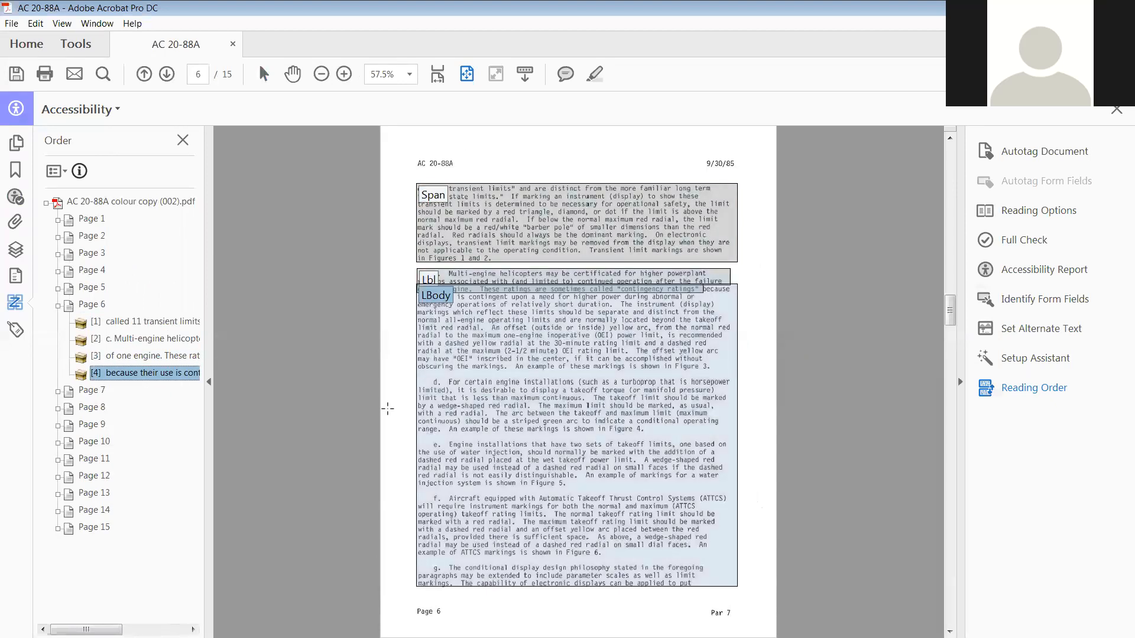
# Step: Examine page 7's reading order from the opening paragraph and Figure 1 caption through the instrument dial's range marking labels
pyautogui.press('Down')
pyautogui.press('Down')
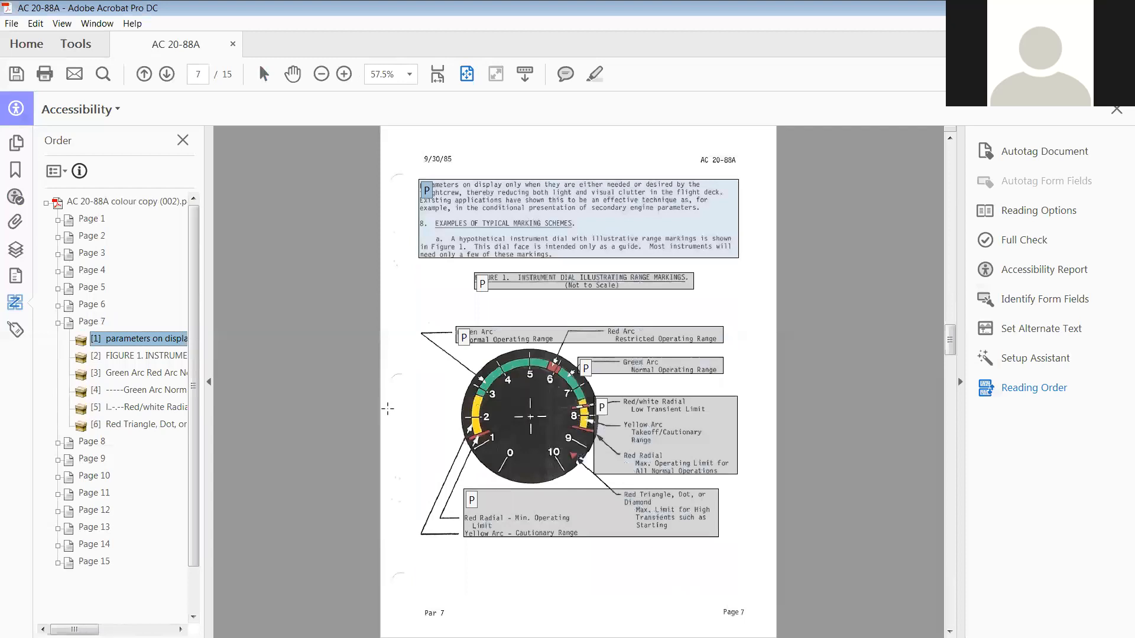
pyautogui.press('Down')
pyautogui.press('Down')
pyautogui.press('Down')
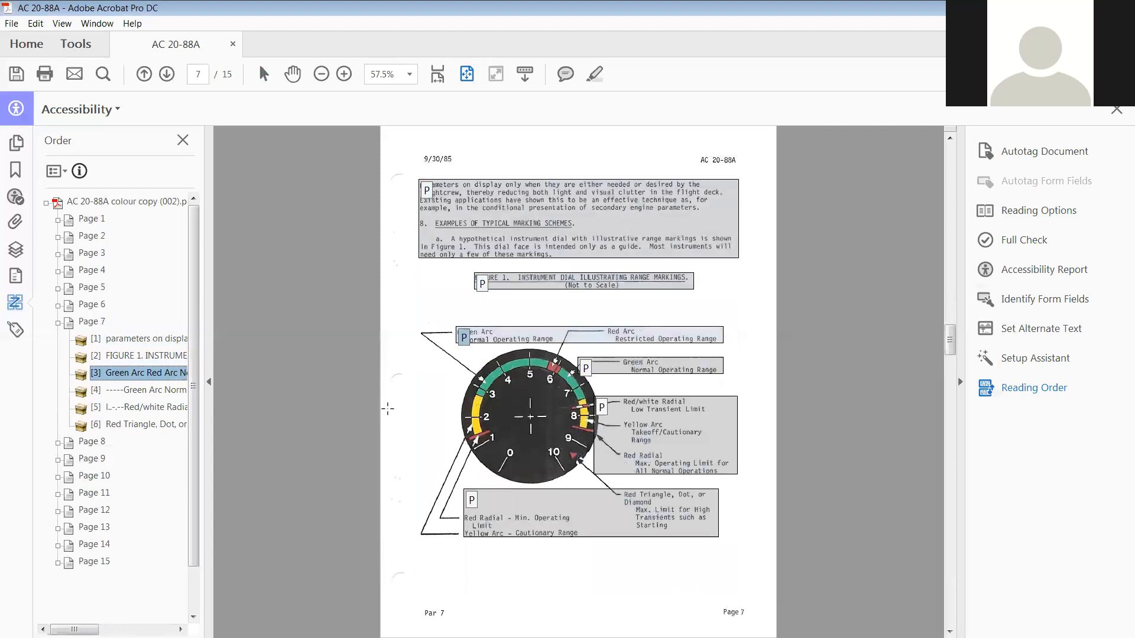
pyautogui.press('Down')
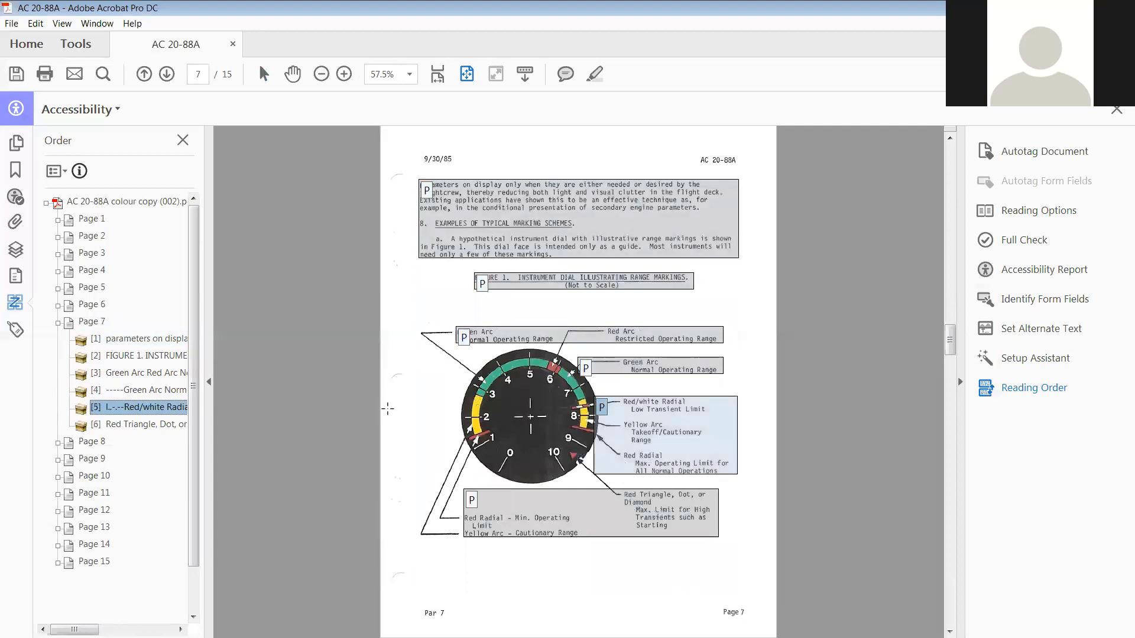
pyautogui.press('Down')
# Step: Move page 8's image directly after the Figure 2 caption in the reading order, ahead of the "Red Triangle, Dot, or Diamond" label
pyautogui.press('Down')
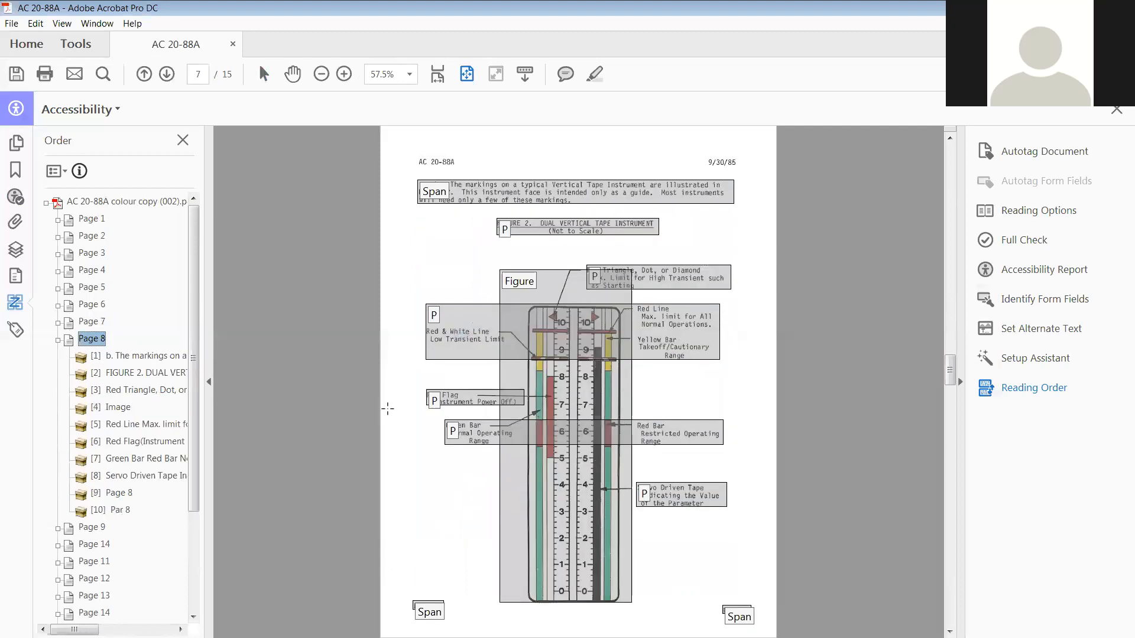
pyautogui.press('Down')
pyautogui.press('Down')
pyautogui.press('Down')
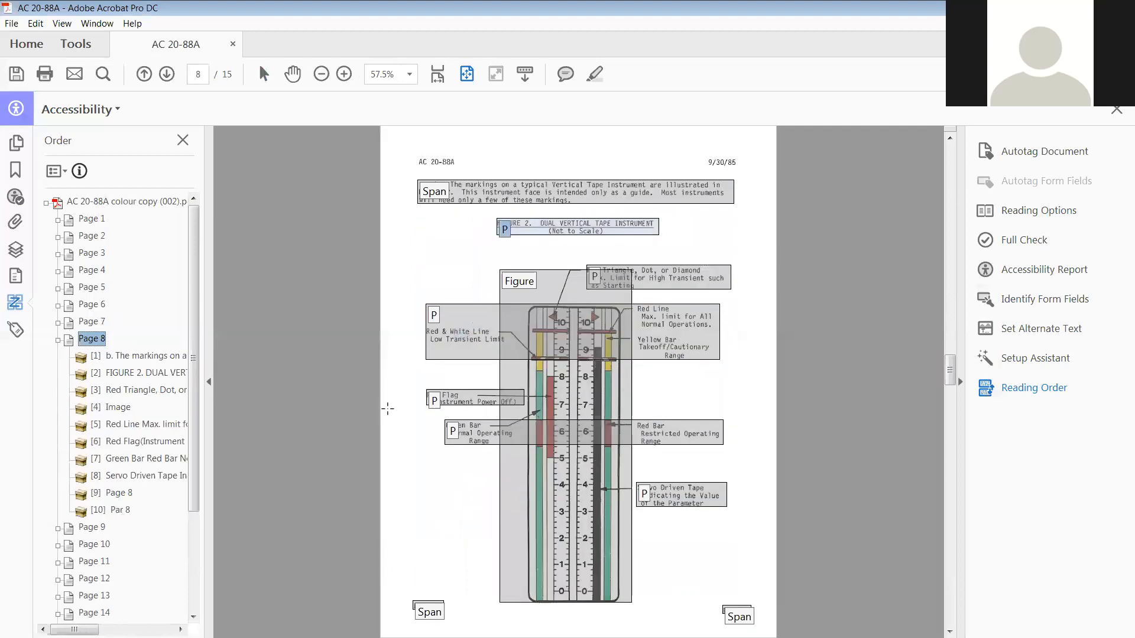
pyautogui.press('Down')
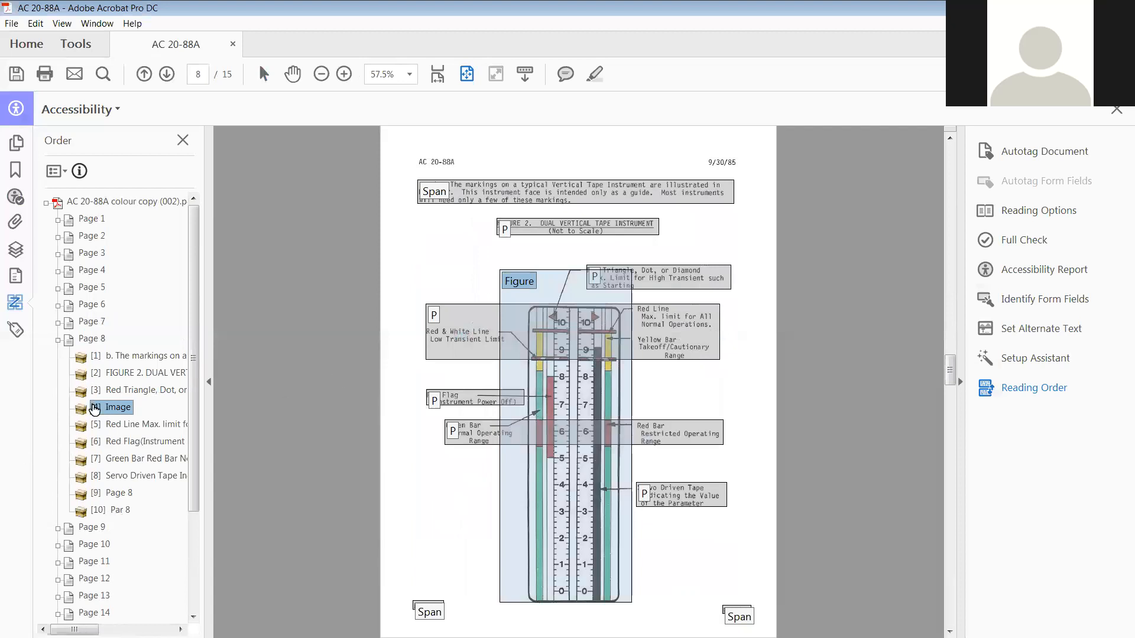
pyautogui.moveTo(94, 409); pyautogui.dragTo(93, 384)
# Step: Examine page 8's reading order from the vertical tape paragraph through the figure and its labels to the "Par 8" footer
pyautogui.click(109, 357)
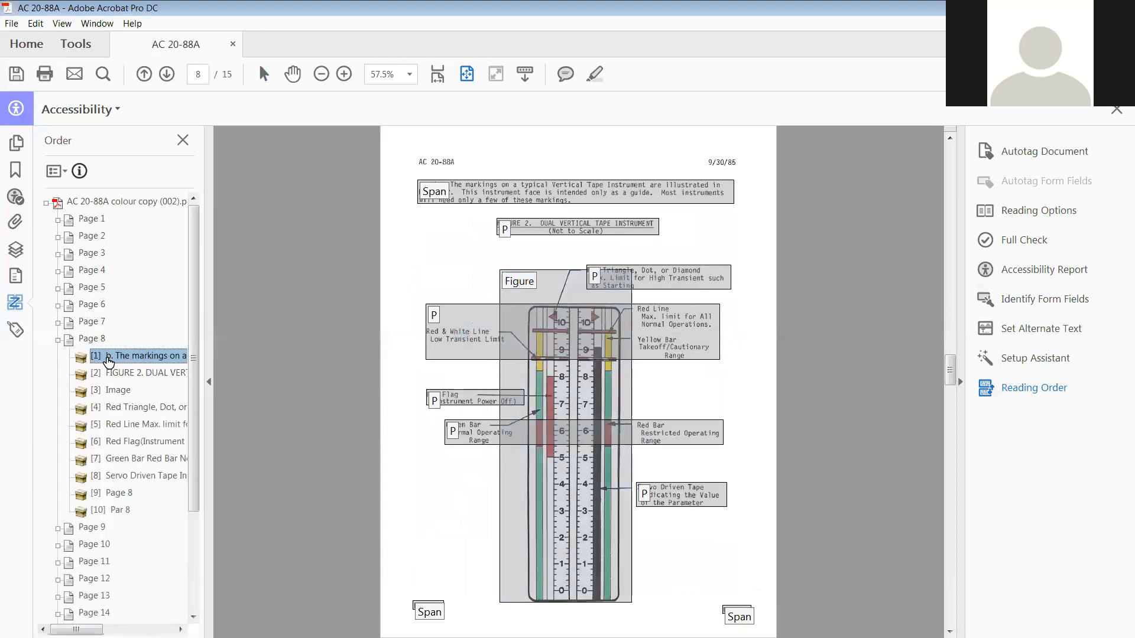
pyautogui.press('Down')
pyautogui.press('Down')
pyautogui.press('Down')
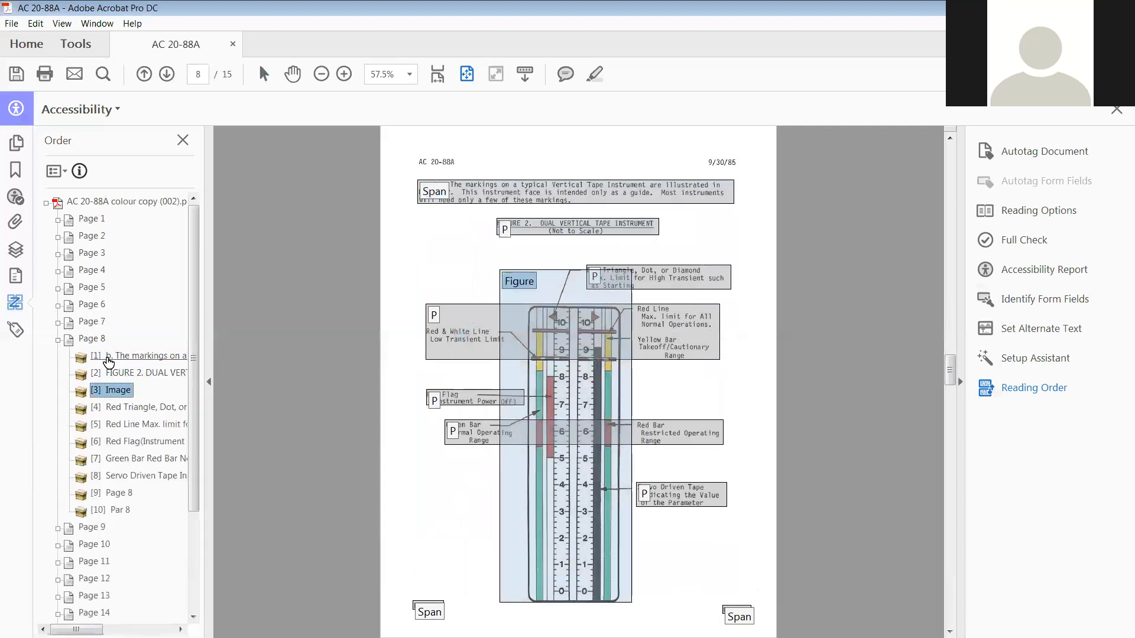
pyautogui.press('Down')
pyautogui.press('Down')
pyautogui.press('Down')
pyautogui.press('Down')
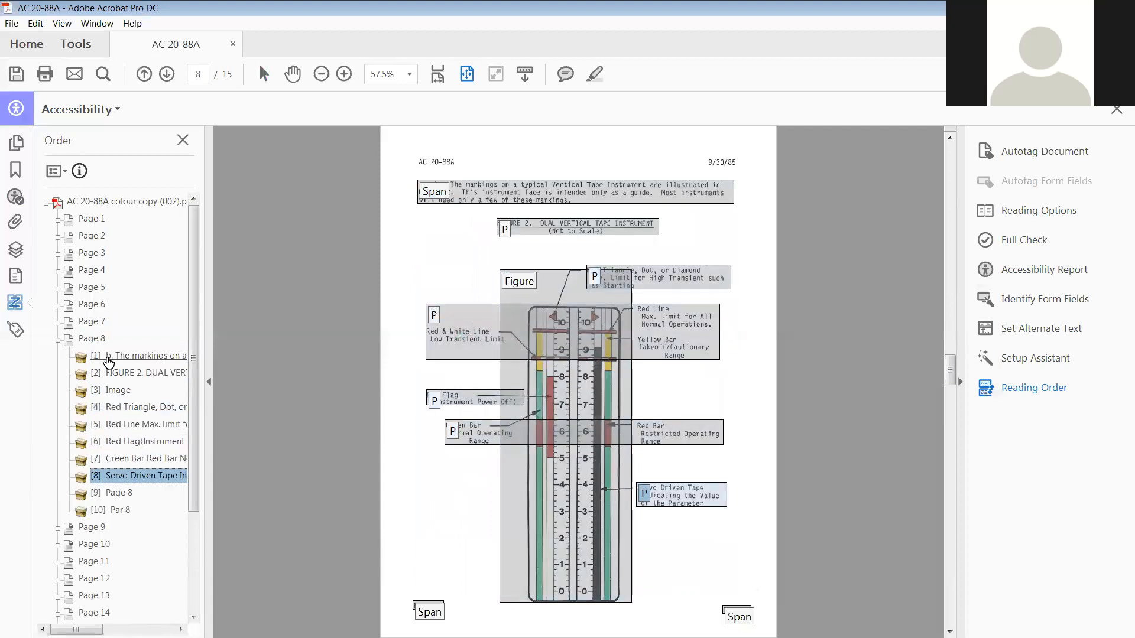
pyautogui.press('Down')
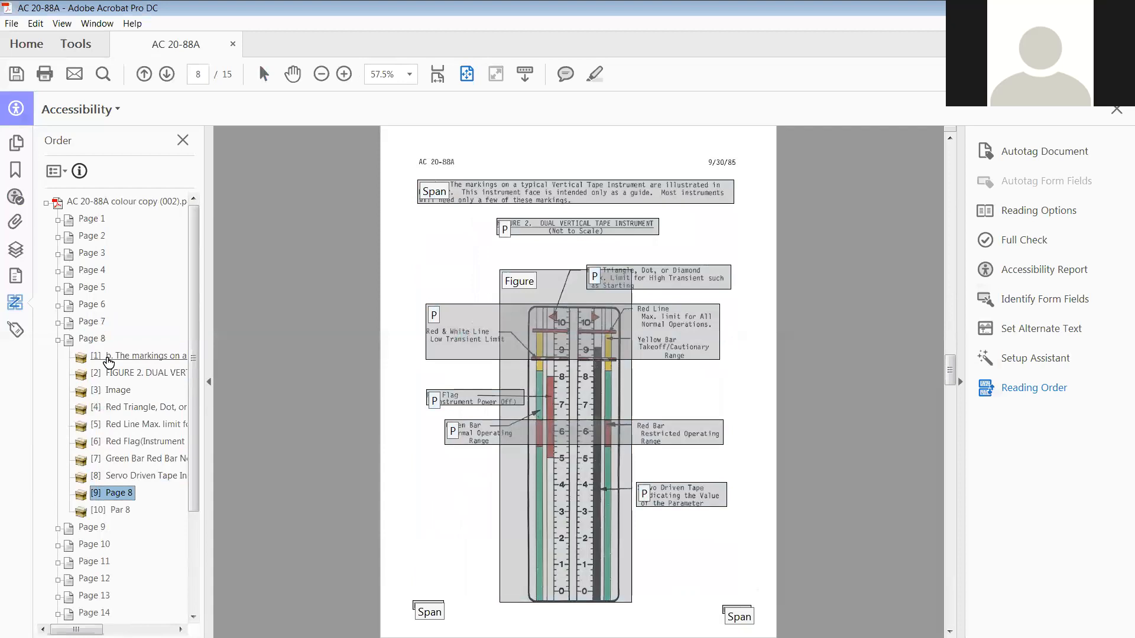
pyautogui.press('Down')
# Step: Move the "9/30/85 AC 20-88A" header on page 9 after the stray "-." item in the reading order
pyautogui.press('Down')
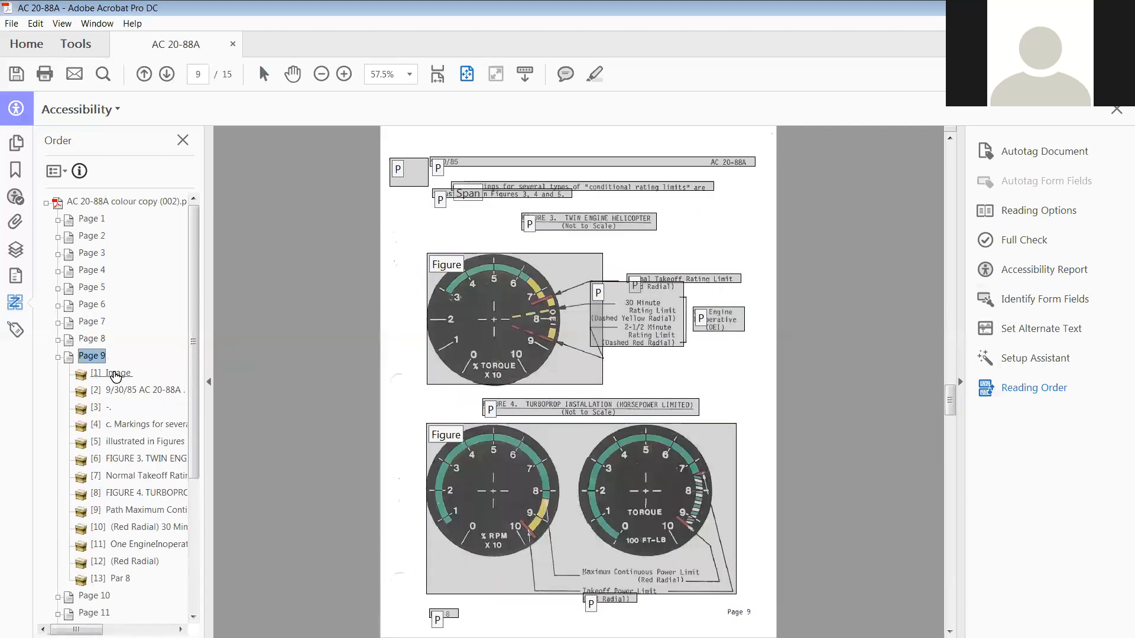
pyautogui.click(115, 376)
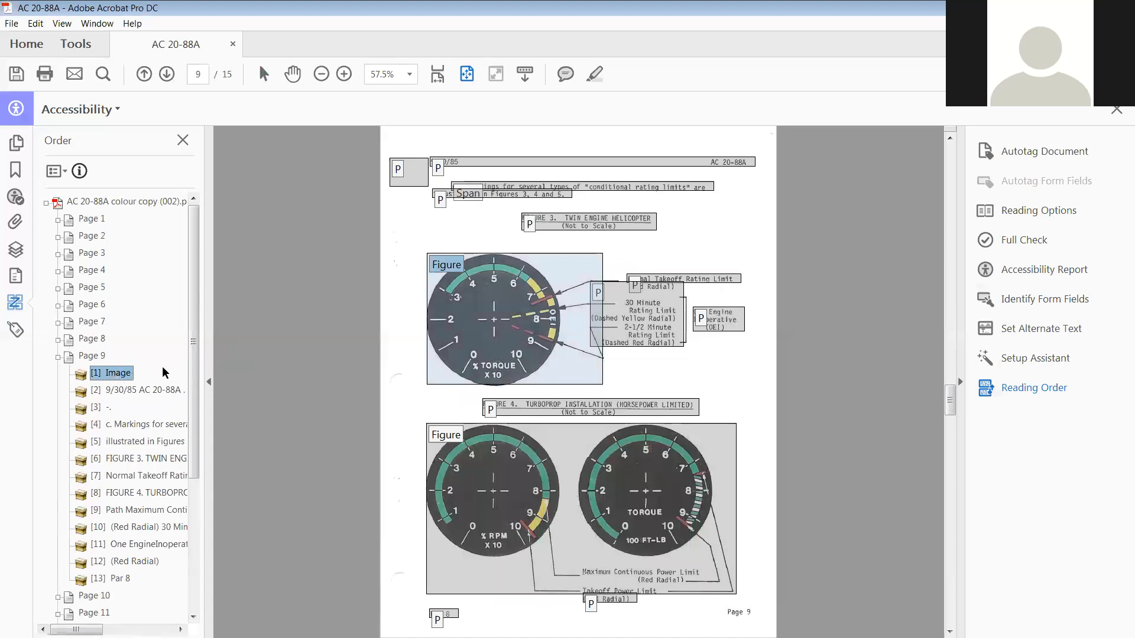
pyautogui.scroll(-1, 198, 374)
pyautogui.scroll(-2, 198, 373)
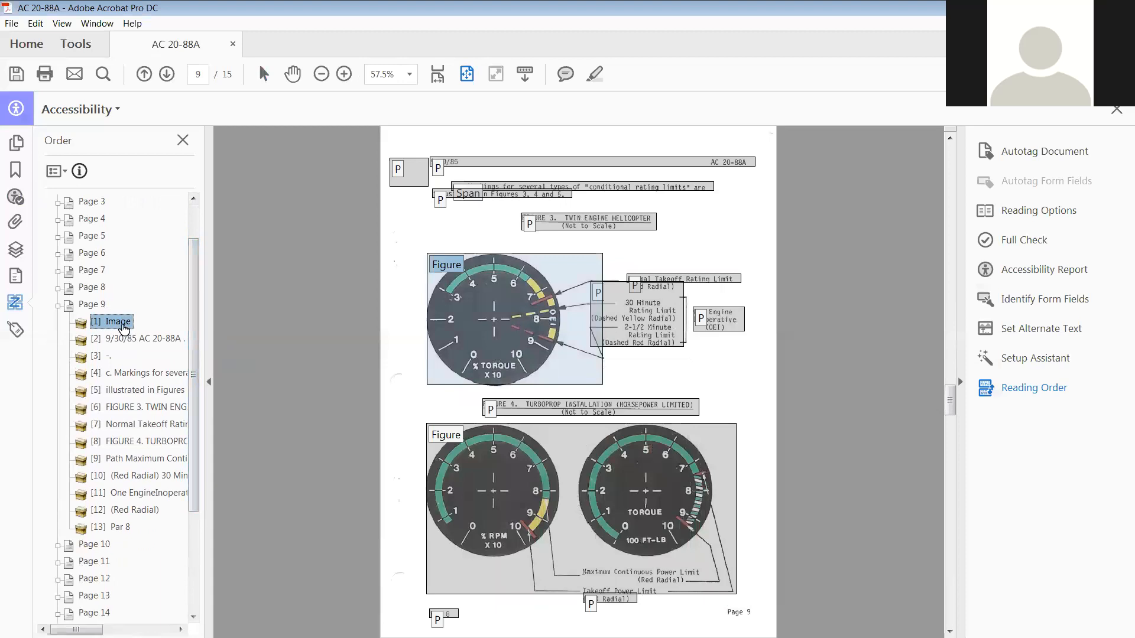
pyautogui.press('Down')
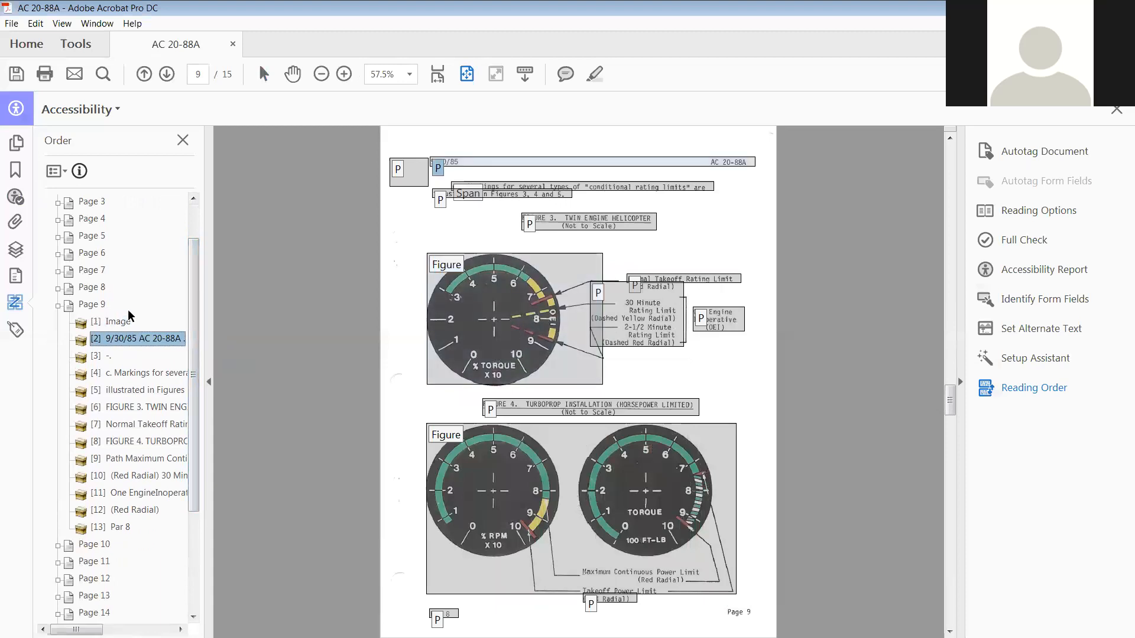
pyautogui.press('Down')
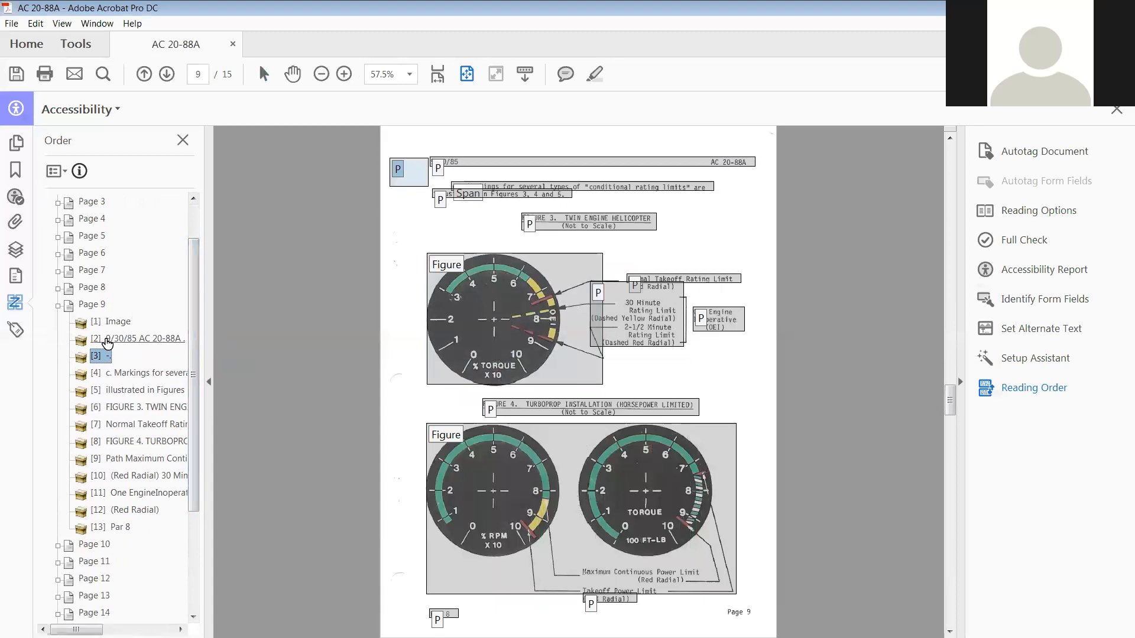
pyautogui.moveTo(100, 343); pyautogui.dragTo(101, 361)
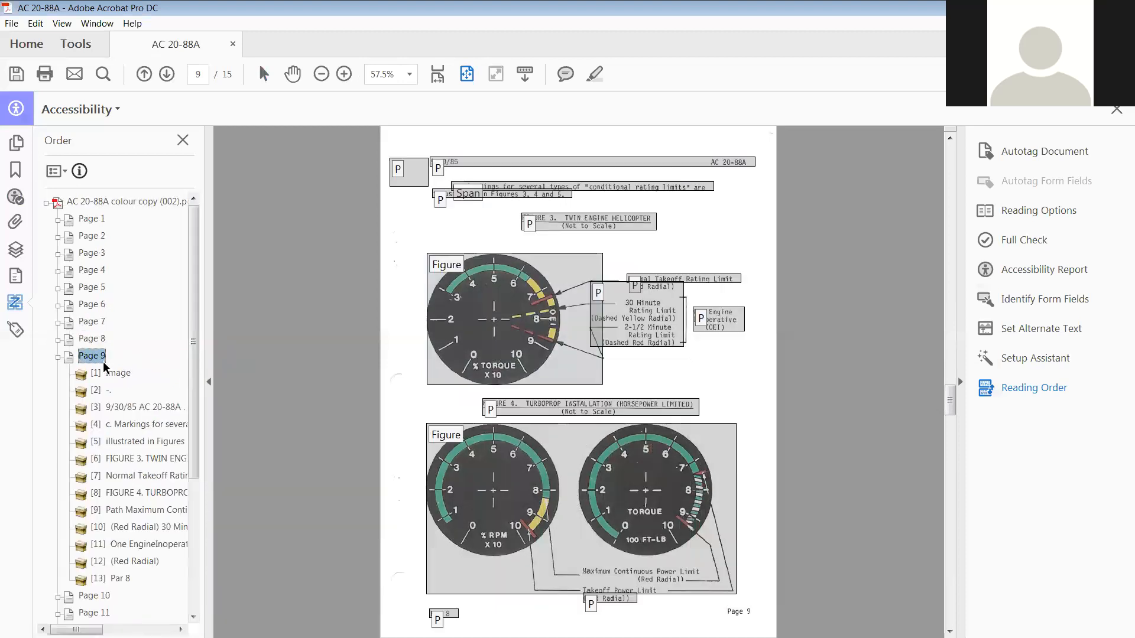
# Step: Move page 9's torque dial image directly after the "FIGURE 3. TWIN ENGINE HELICOPTER" caption in the reading order
pyautogui.click(108, 392)
pyautogui.press('Down')
pyautogui.press('Down')
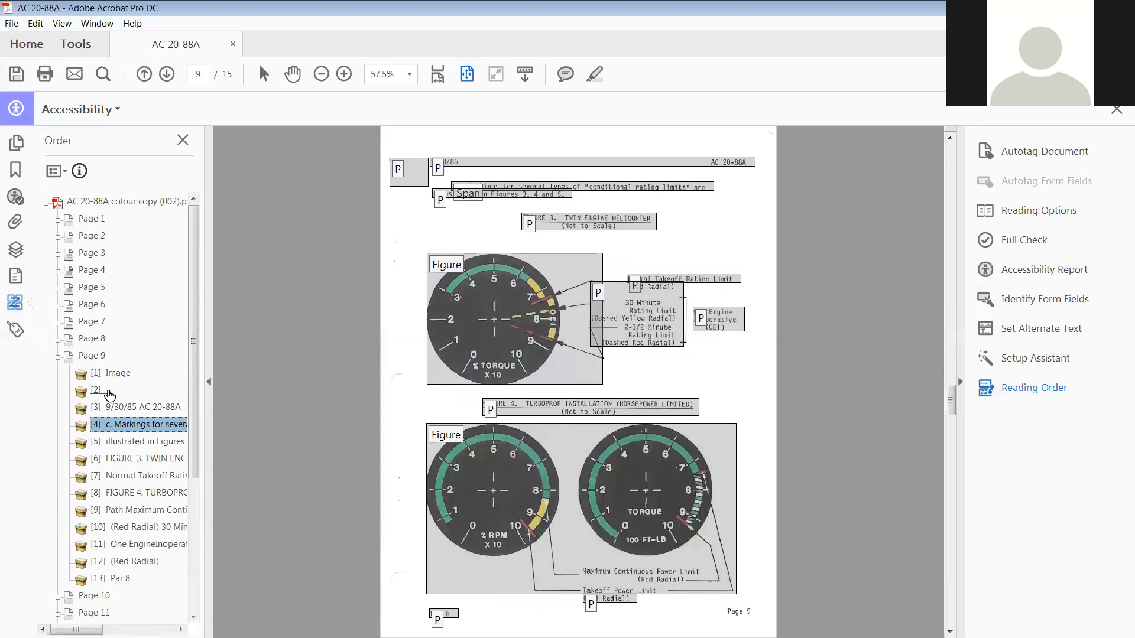
pyautogui.press('Down')
pyautogui.press('Down')
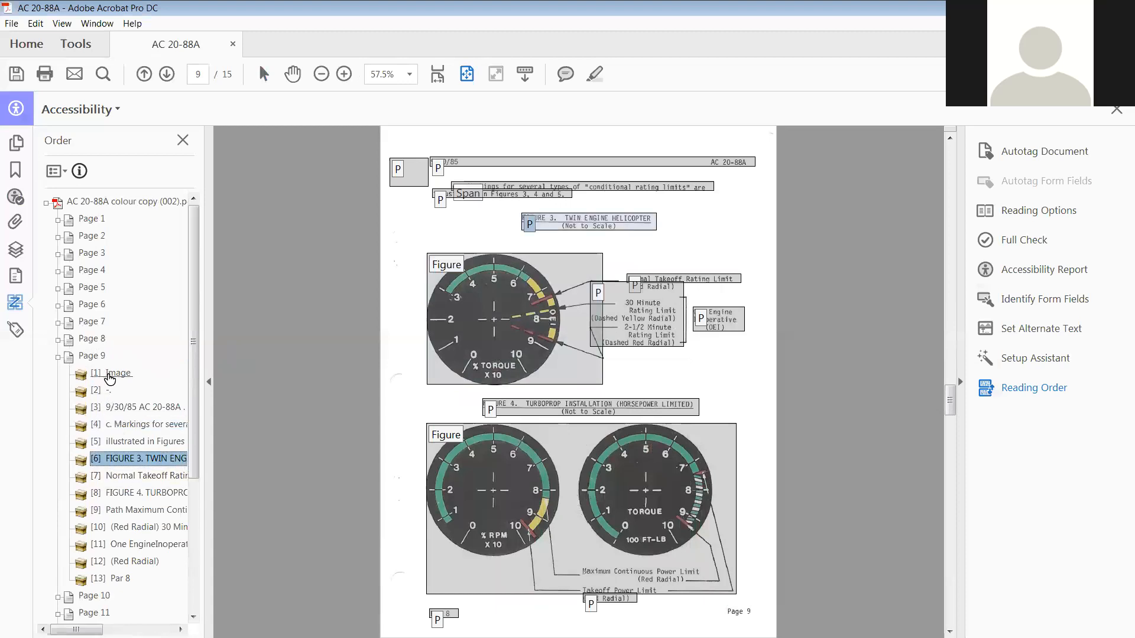
pyautogui.click(110, 379)
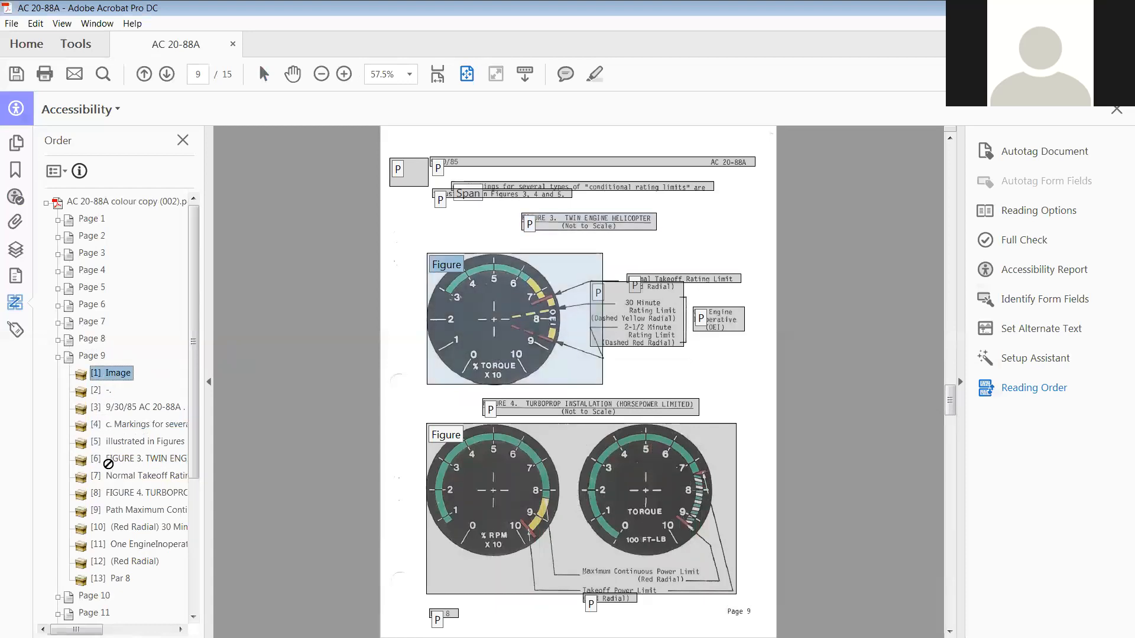
pyautogui.moveTo(109, 469); pyautogui.dragTo(105, 463)
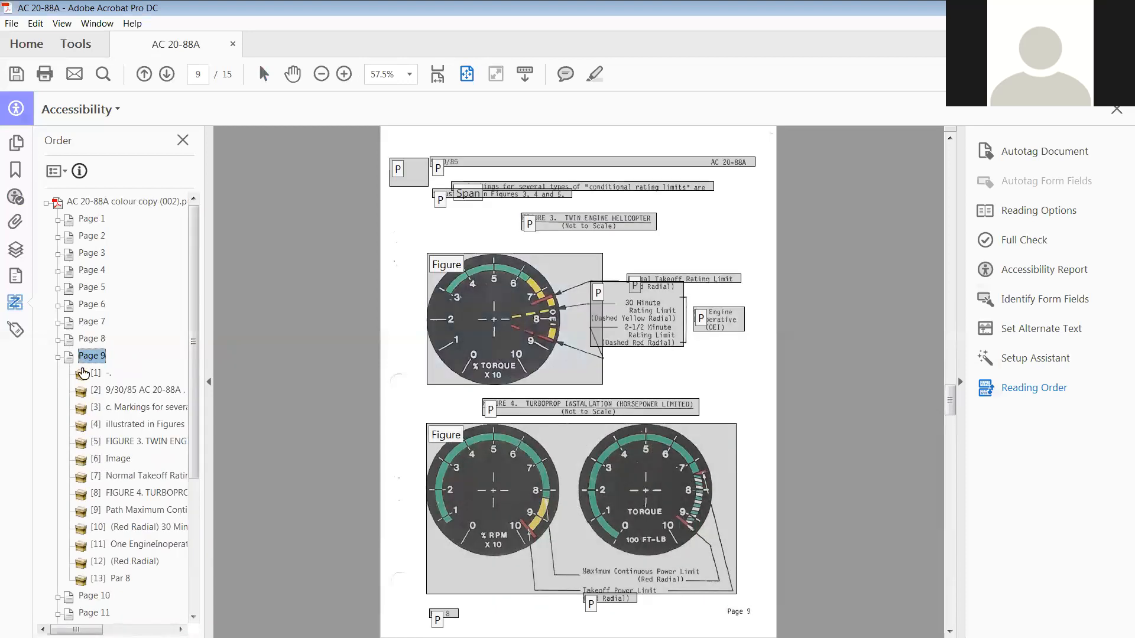
# Step: Examine page 9's reading order from the "-." item through the Figure 3 image to the Figure 4 caption
pyautogui.click(107, 379)
pyautogui.press('Down')
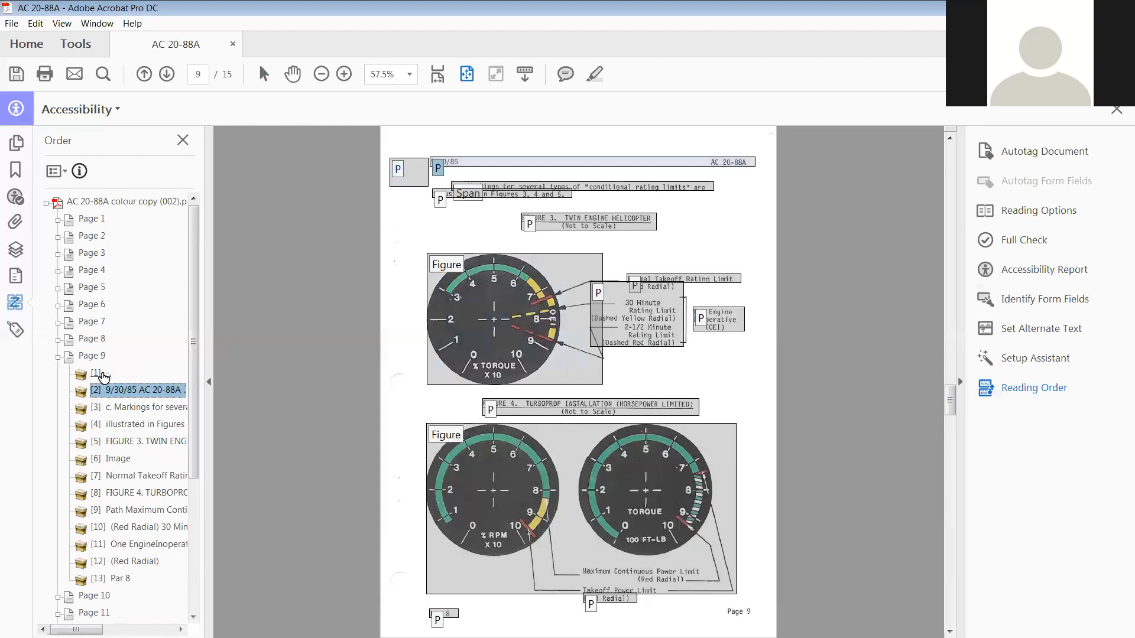
pyautogui.press('Down')
pyautogui.press('Down')
pyautogui.press('Down')
pyautogui.press('Down')
pyautogui.press('Down')
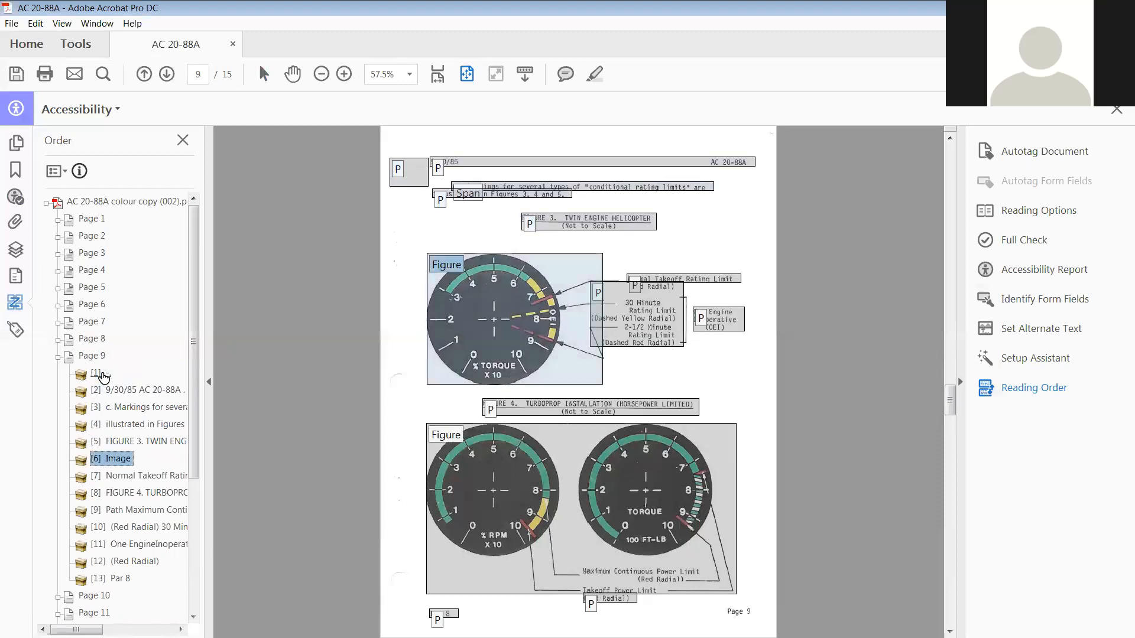
pyautogui.press('Down')
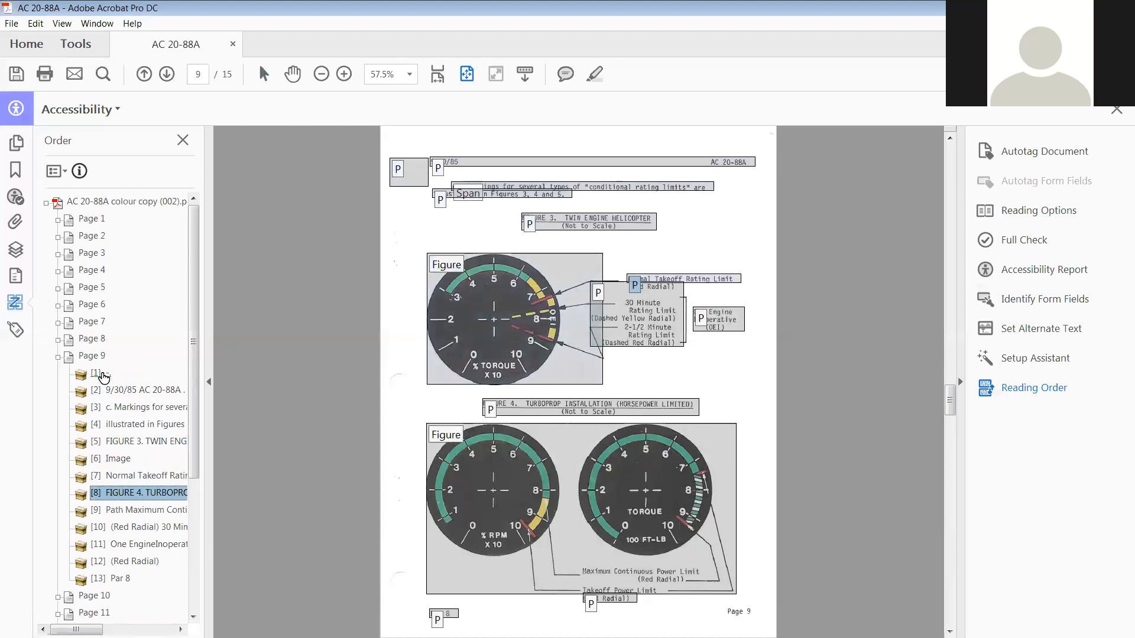
# Step: Combine page 9's "(Red Radial) 30 Minute Rating Limit" item with the "Normal Takeoff Rating Limit" item in the reading order
pyautogui.scroll(-2, 173, 389)
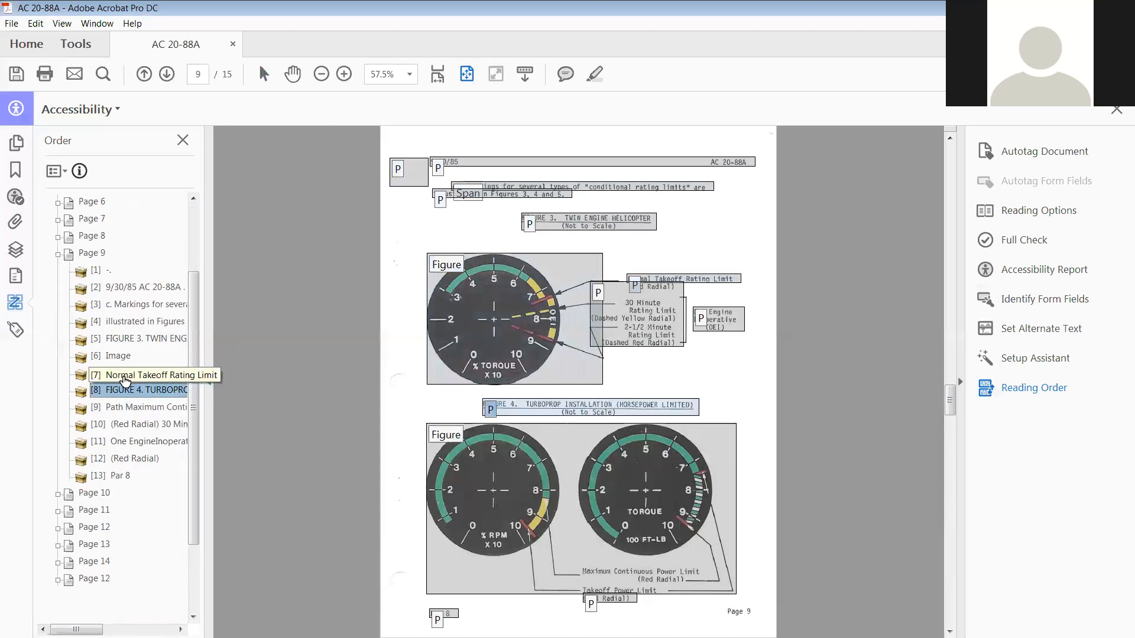
pyautogui.click(118, 408)
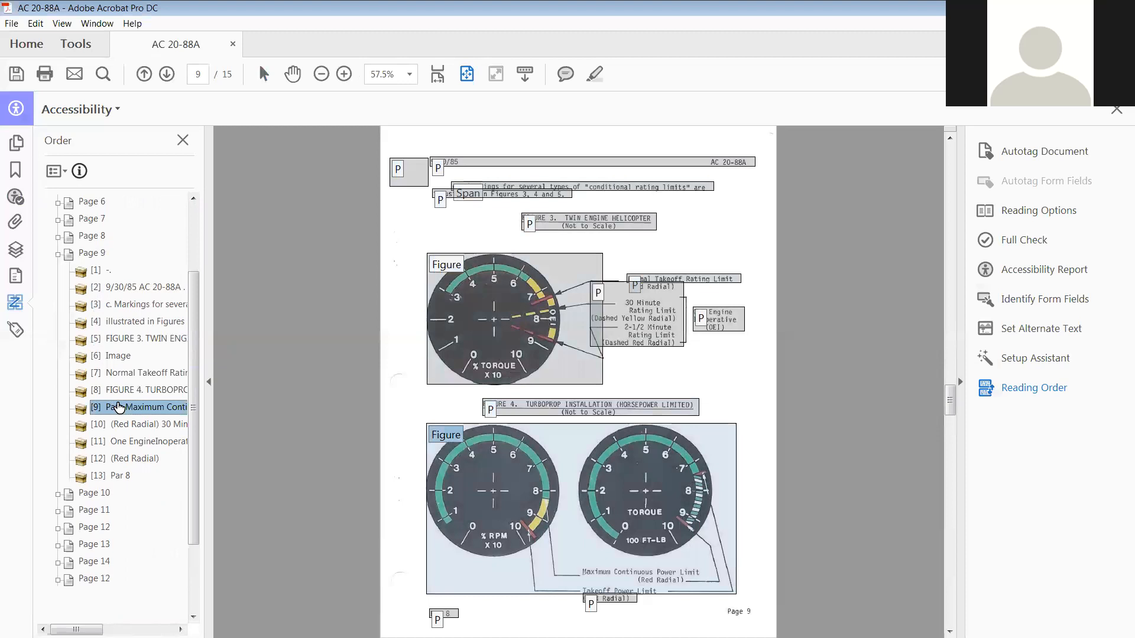
pyautogui.click(121, 426)
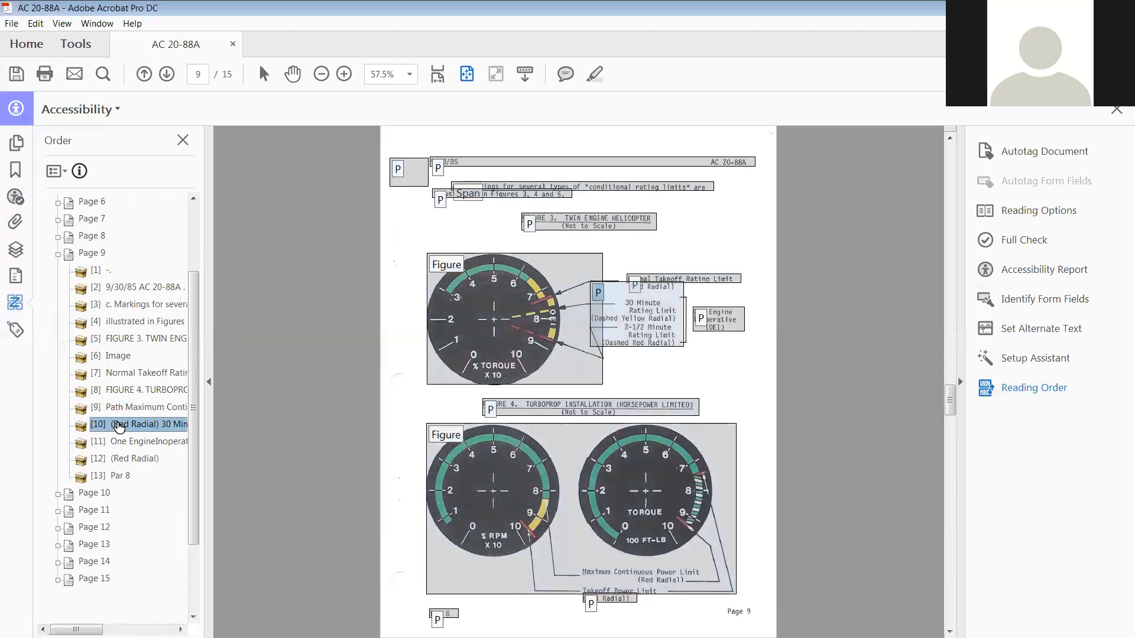
pyautogui.click(122, 442)
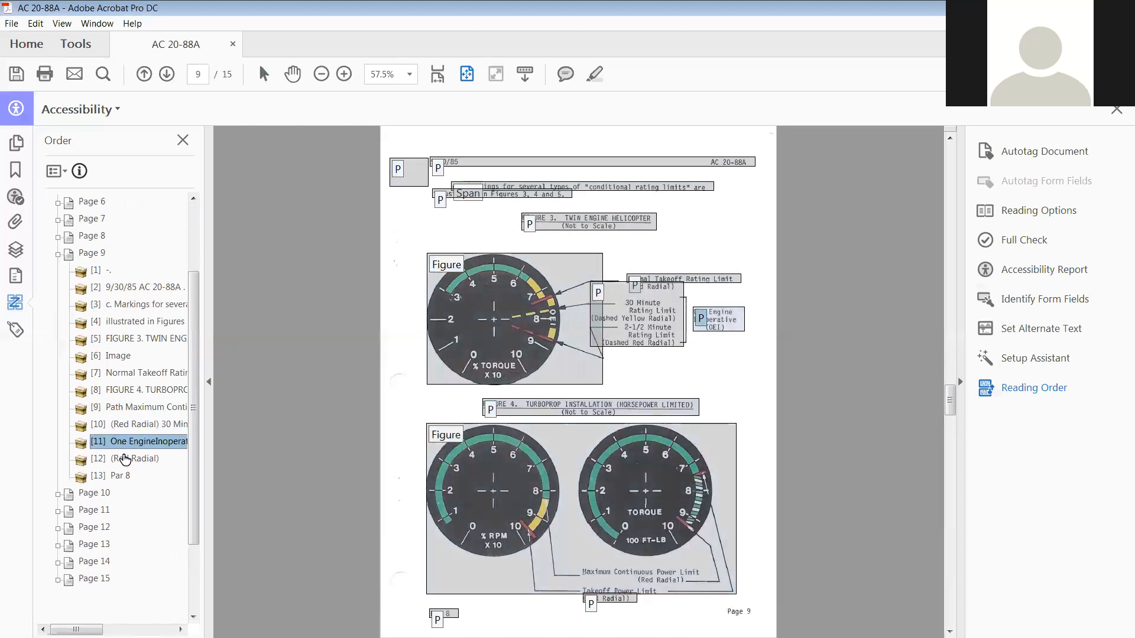
pyautogui.click(125, 462)
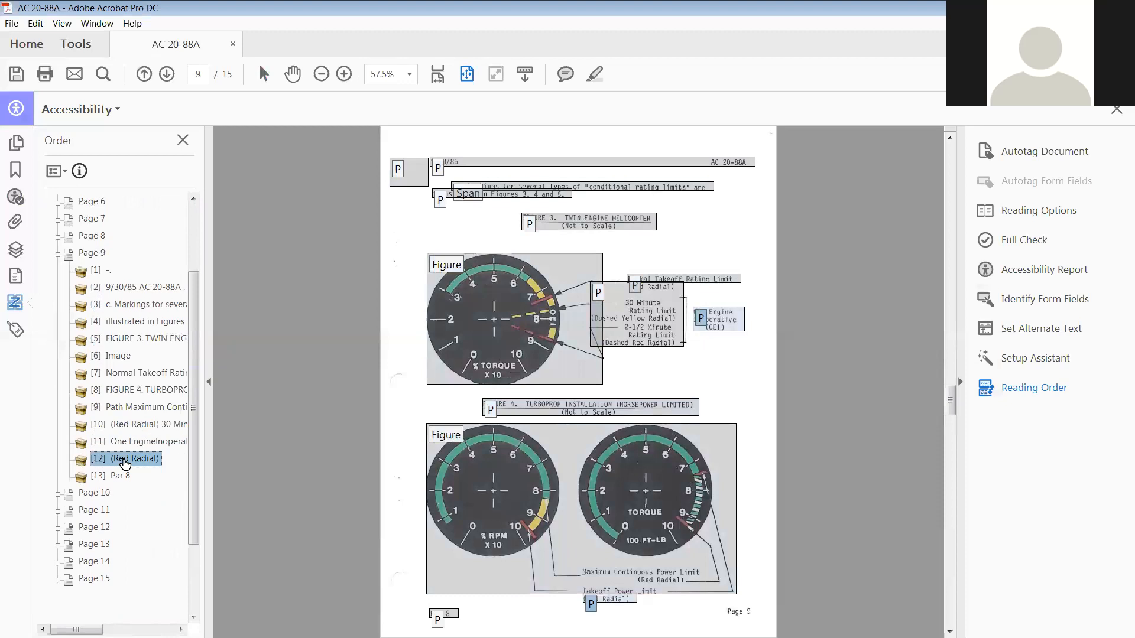
pyautogui.click(129, 442)
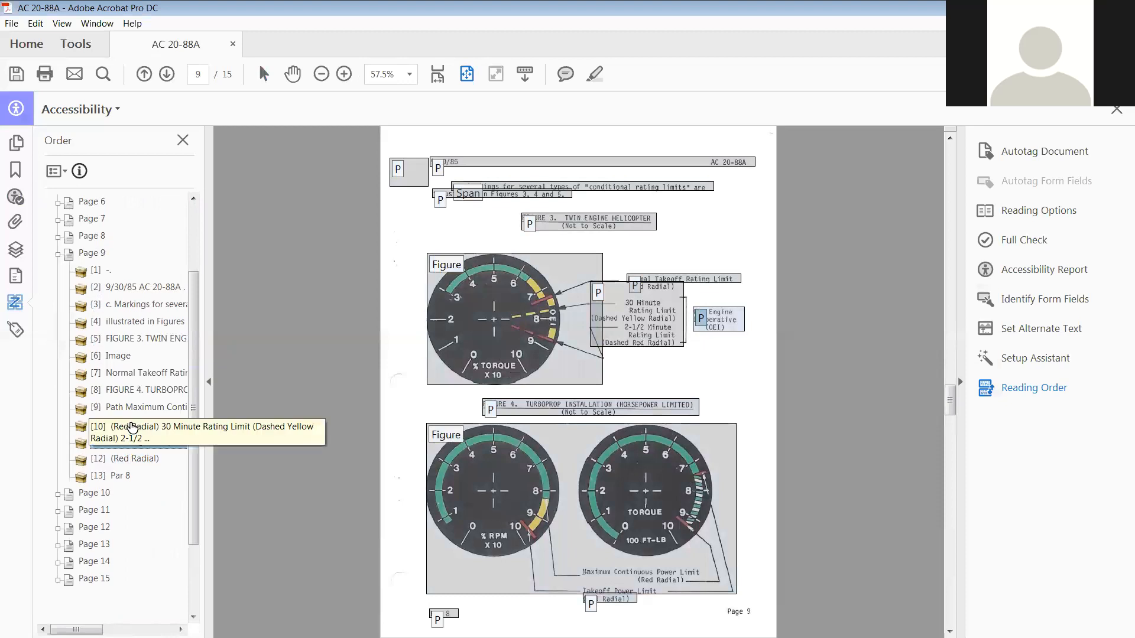
pyautogui.moveTo(132, 427); pyautogui.dragTo(101, 377)
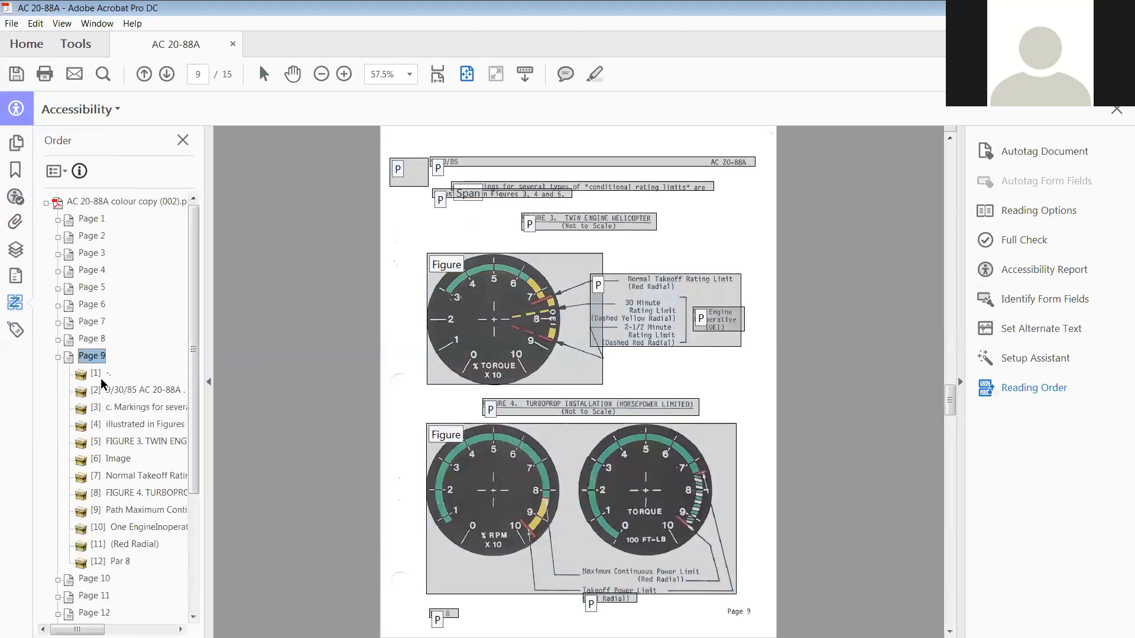
# Step: Move page 9's "One Engine Inoperative" label directly after "Normal Takeoff Rating Limit" in the reading order, ahead of the Figure 4 caption
pyautogui.click(131, 392)
pyautogui.click(140, 413)
pyautogui.press('Down')
pyautogui.press('Down')
pyautogui.press('Down')
pyautogui.press('Down')
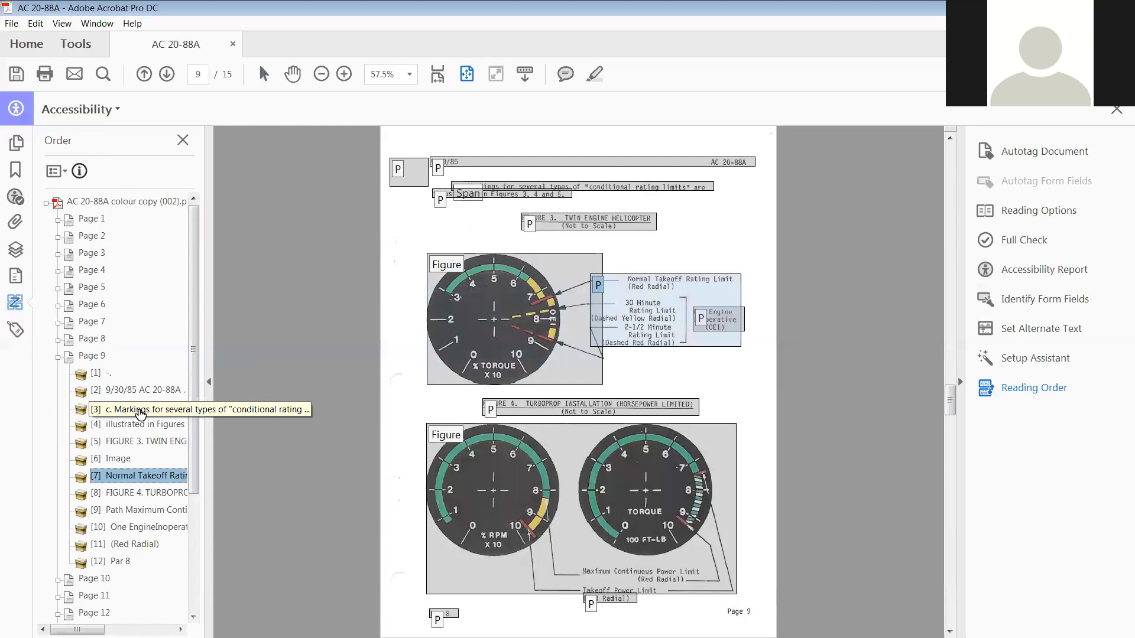
pyautogui.press('Down')
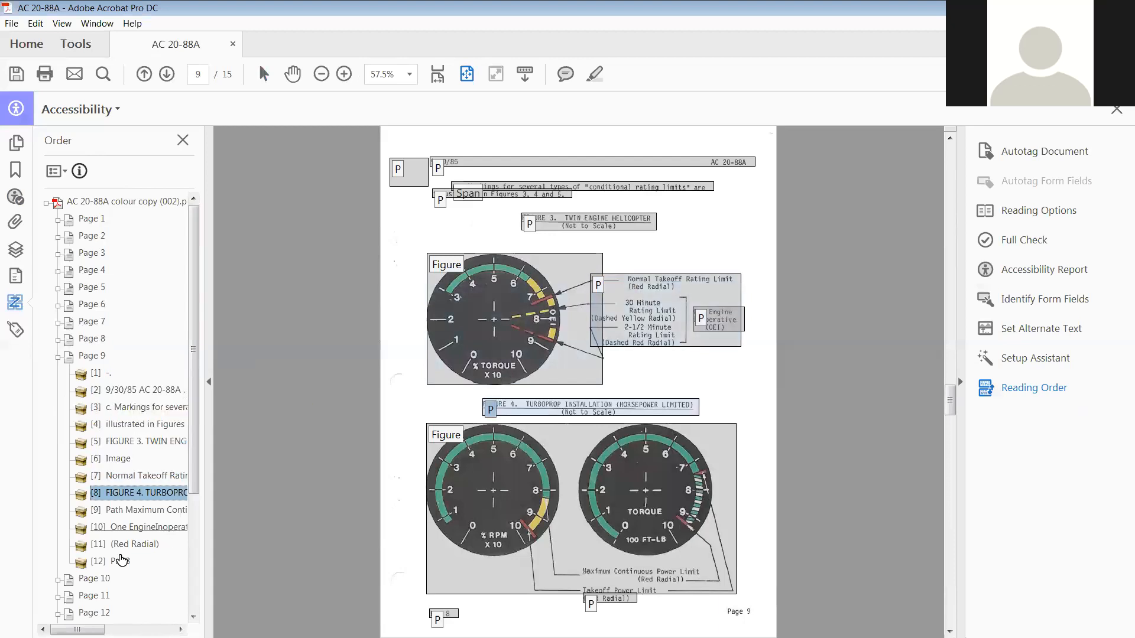
pyautogui.press('Down')
pyautogui.press('Down')
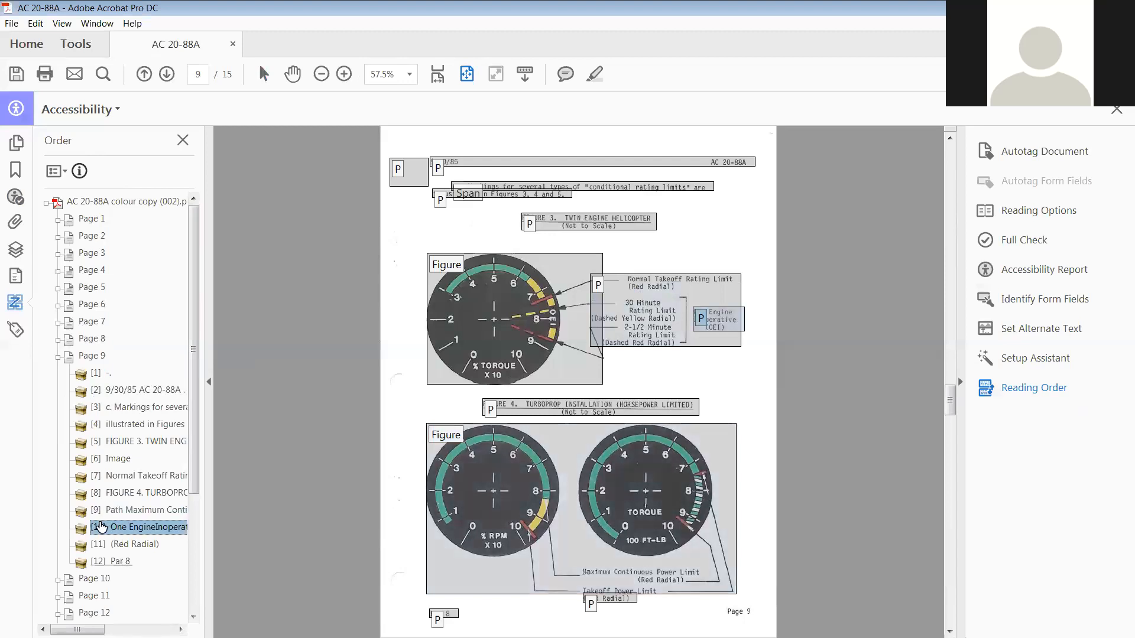
pyautogui.moveTo(100, 528); pyautogui.dragTo(100, 483)
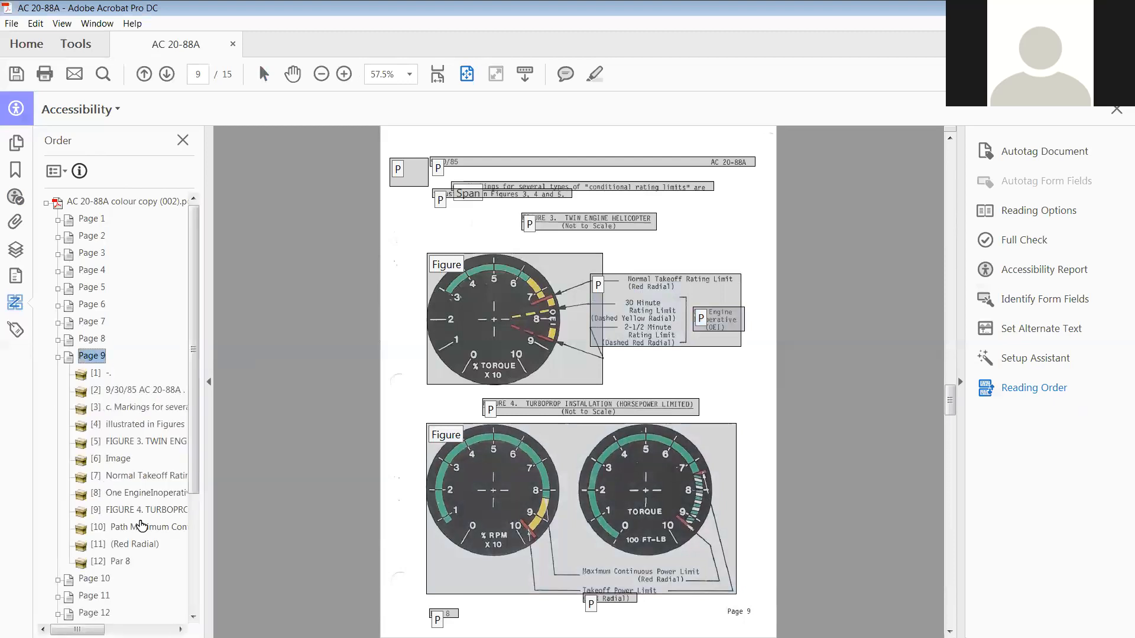
# Step: Examine page 9's reading order from the "9/30/85 AC 20-88A" header through the Figure 4 items to "Par 8"
pyautogui.click(137, 390)
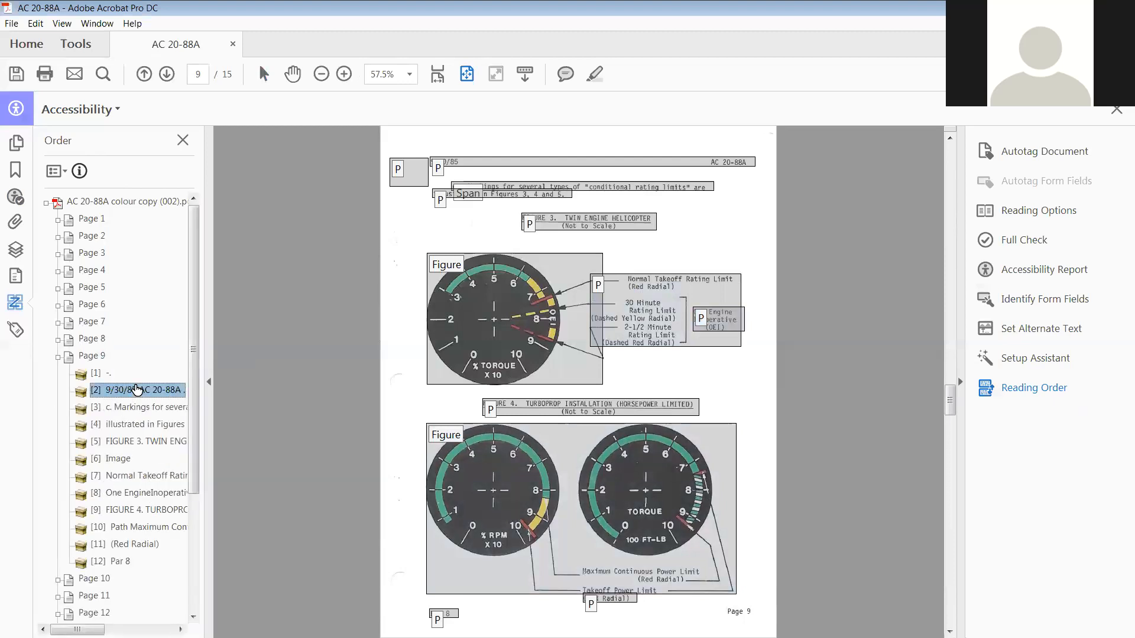
pyautogui.press('Down')
pyautogui.press('Down')
pyautogui.press('Down')
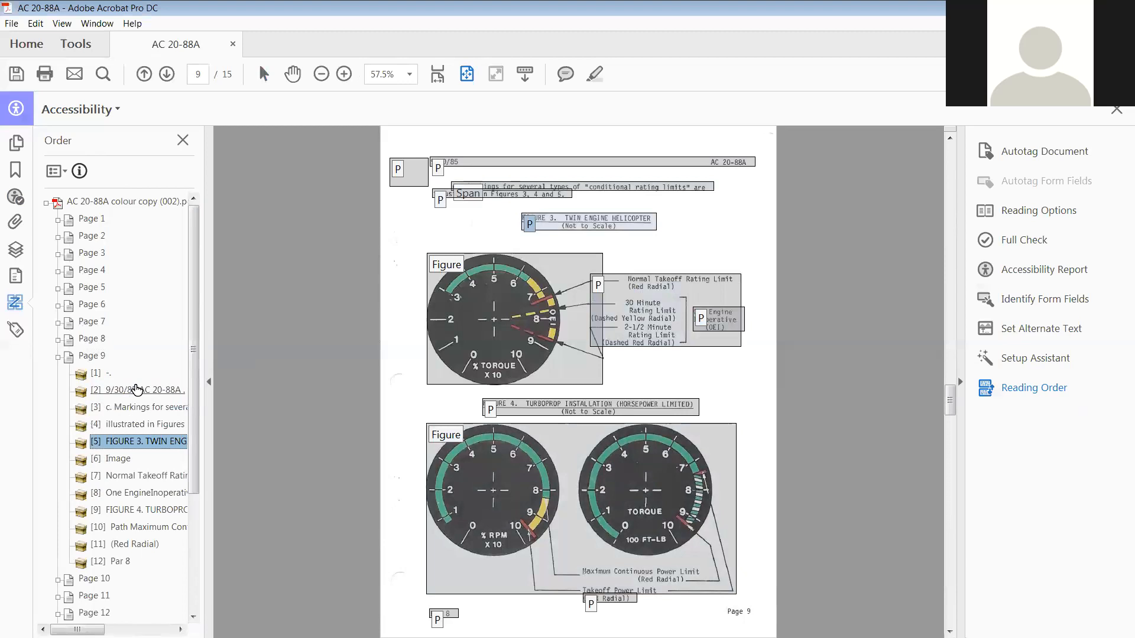
pyautogui.press('Down')
pyautogui.press('Down')
pyautogui.press('Down')
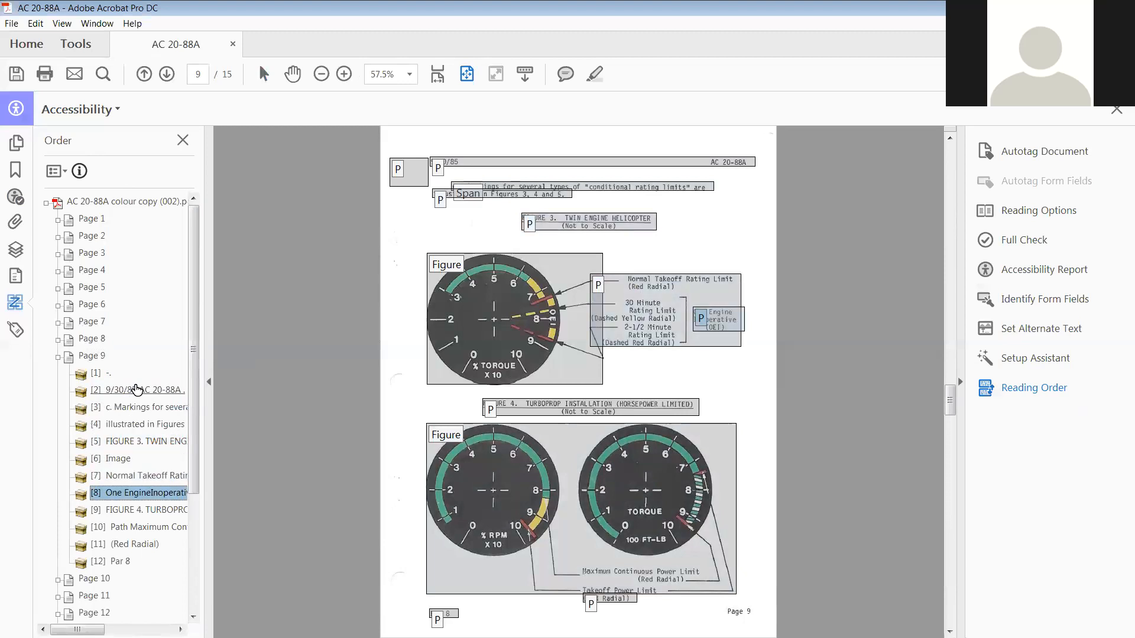
pyautogui.press('Down')
pyautogui.press('Down')
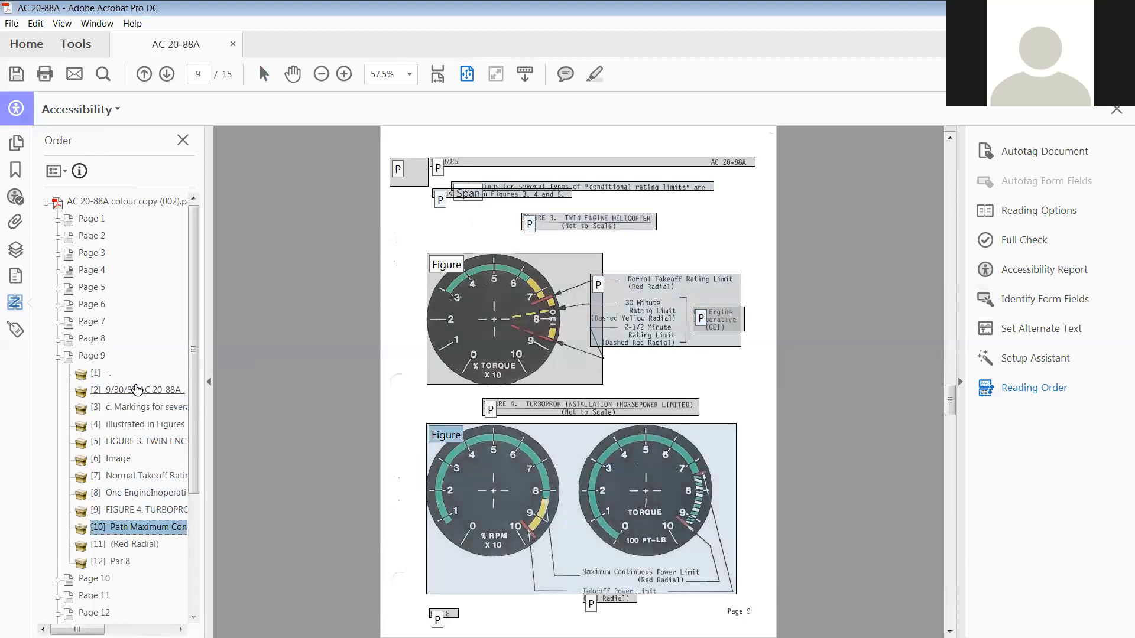
pyautogui.press('Down')
pyautogui.press('Down')
# Step: Move page 10's first dial image directly after the "FIGURE 5. LIMIT MARKINGS FOR WET AND DRY TAKEOFF POWER" caption in the reading order
pyautogui.press('Down')
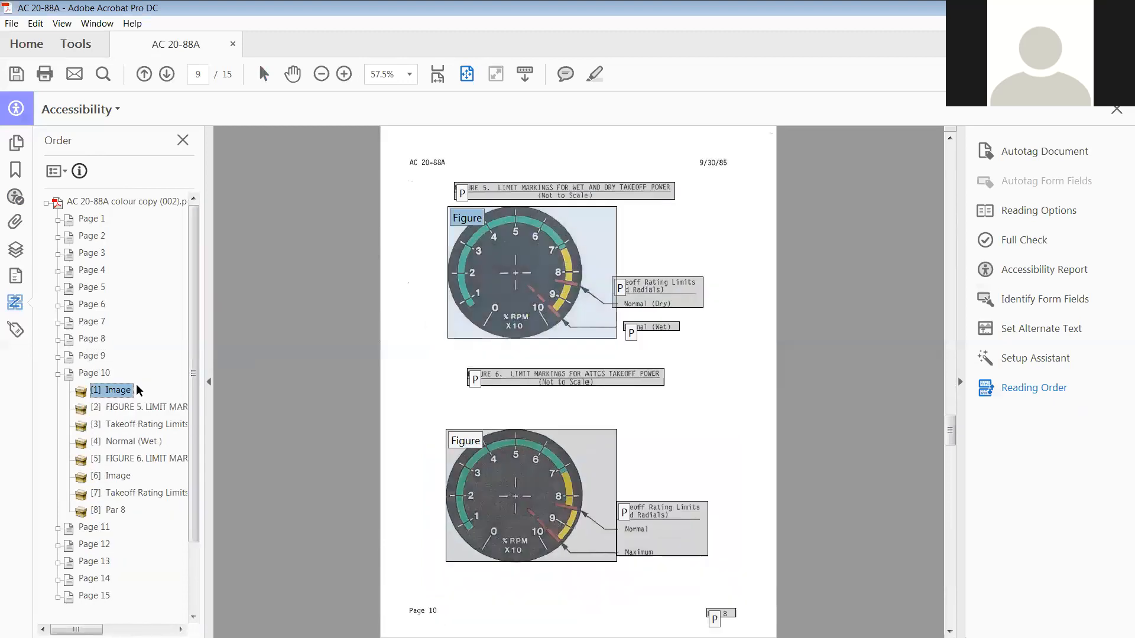
pyautogui.click(127, 408)
pyautogui.click(118, 410)
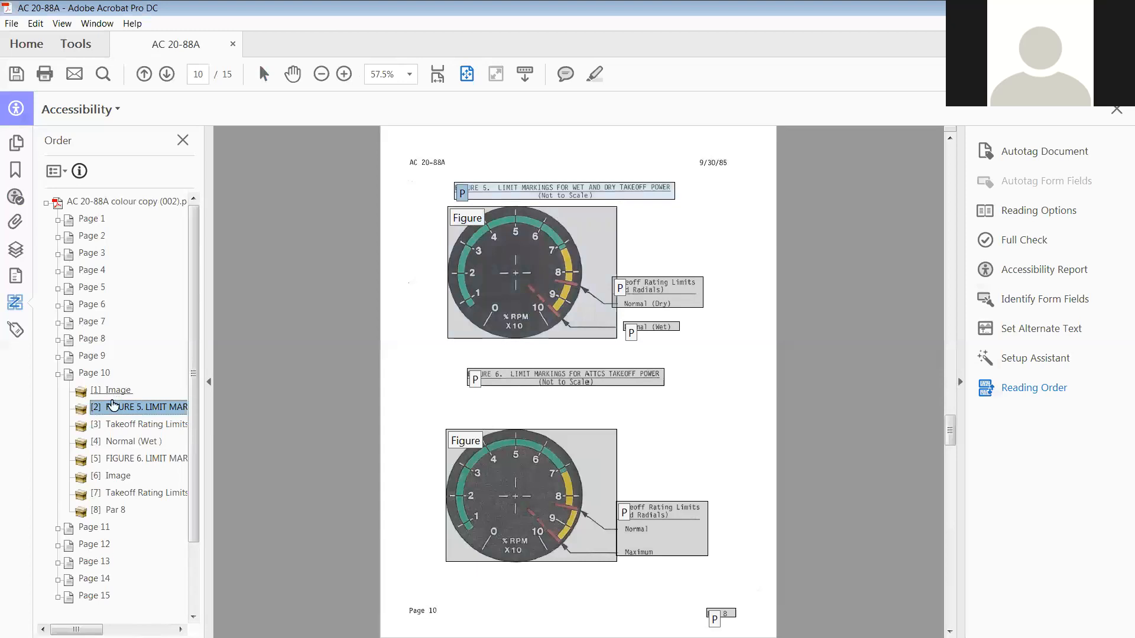
pyautogui.moveTo(111, 390); pyautogui.dragTo(107, 417)
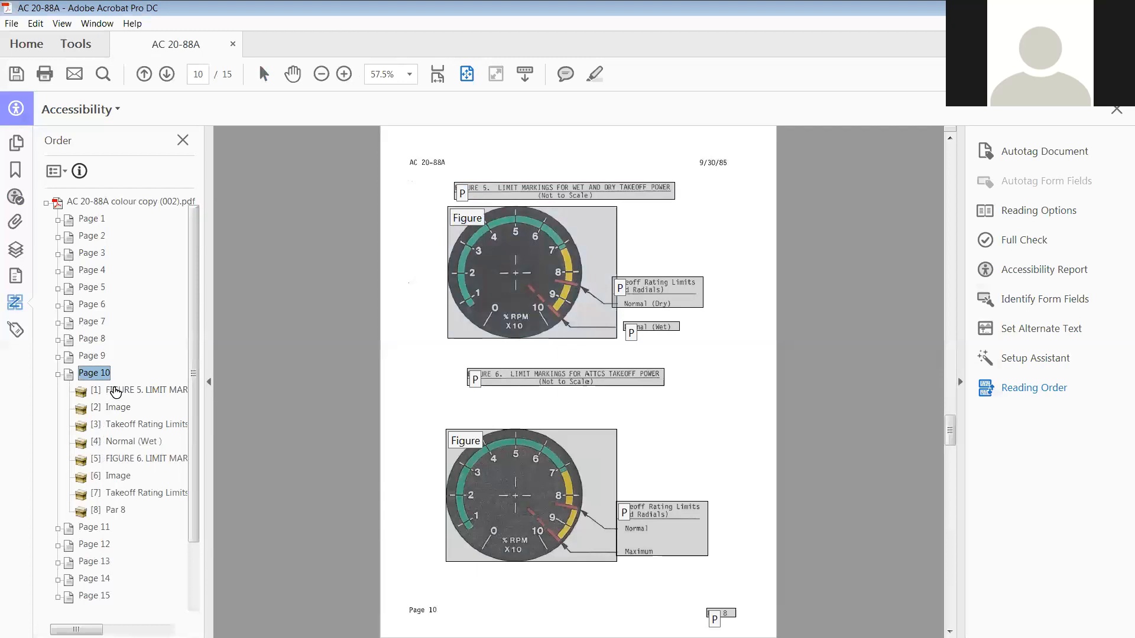
# Step: Examine page 10's reading order from the Figure 5 caption through the Figure 6 items to "Par 8"
pyautogui.click(115, 391)
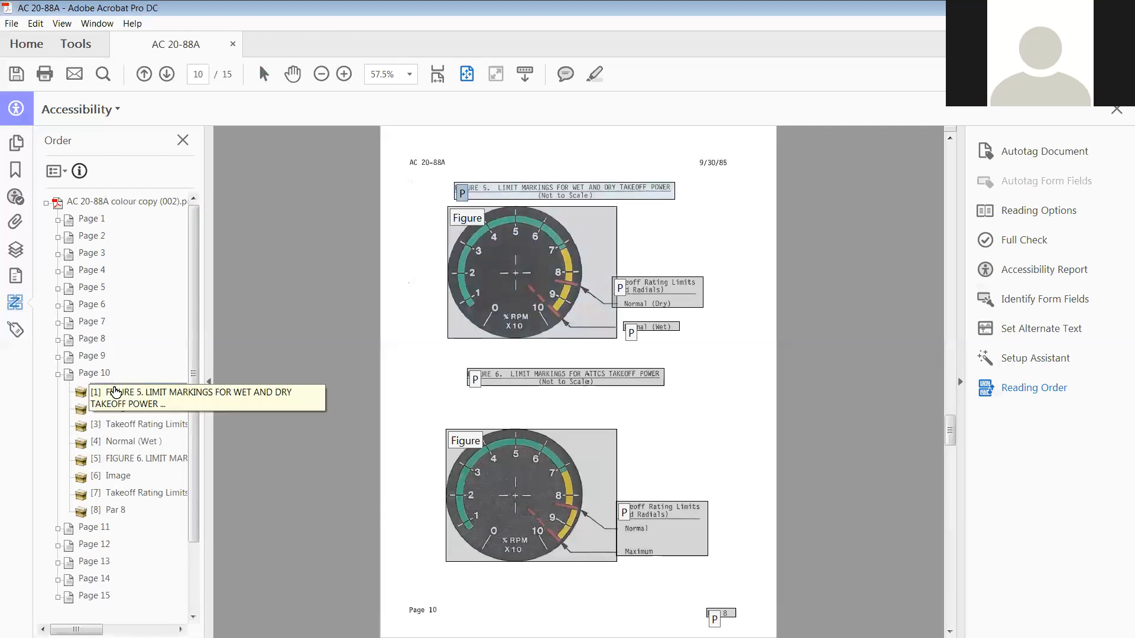
pyautogui.press('Down')
pyautogui.press('Down')
pyautogui.press('Down')
pyautogui.press('Down')
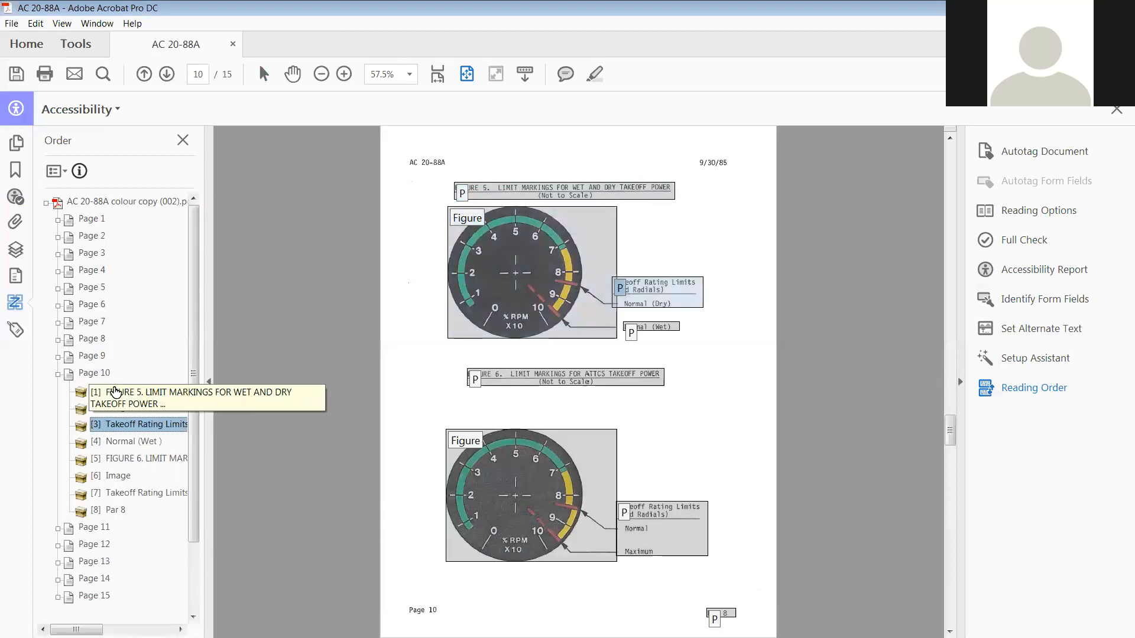
pyautogui.press('Down')
pyautogui.press('Down')
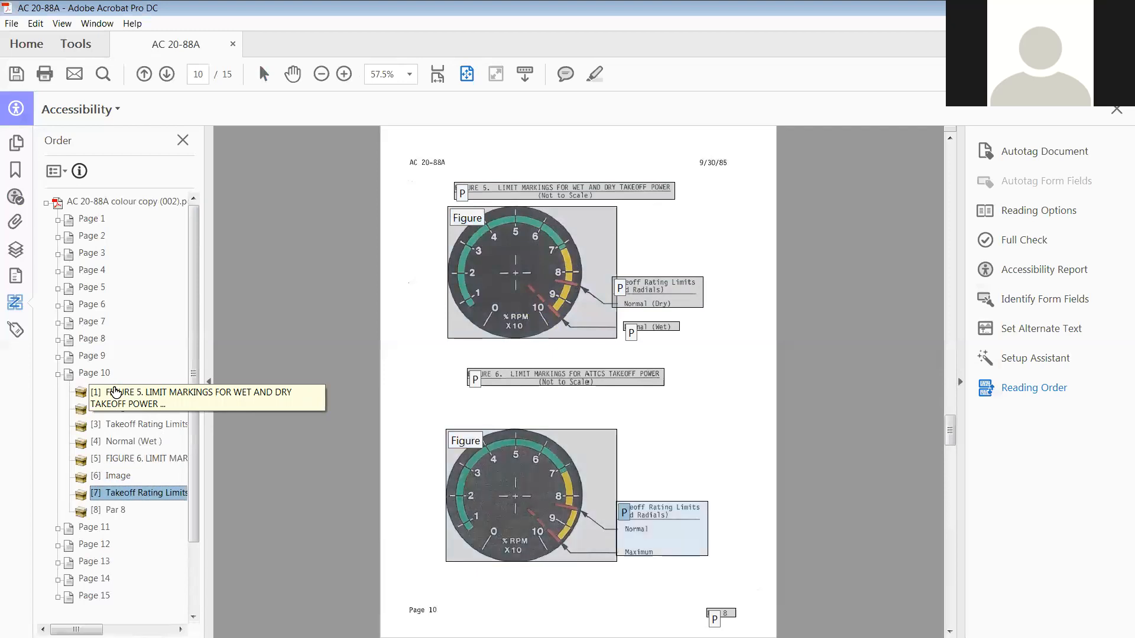
pyautogui.press('Down')
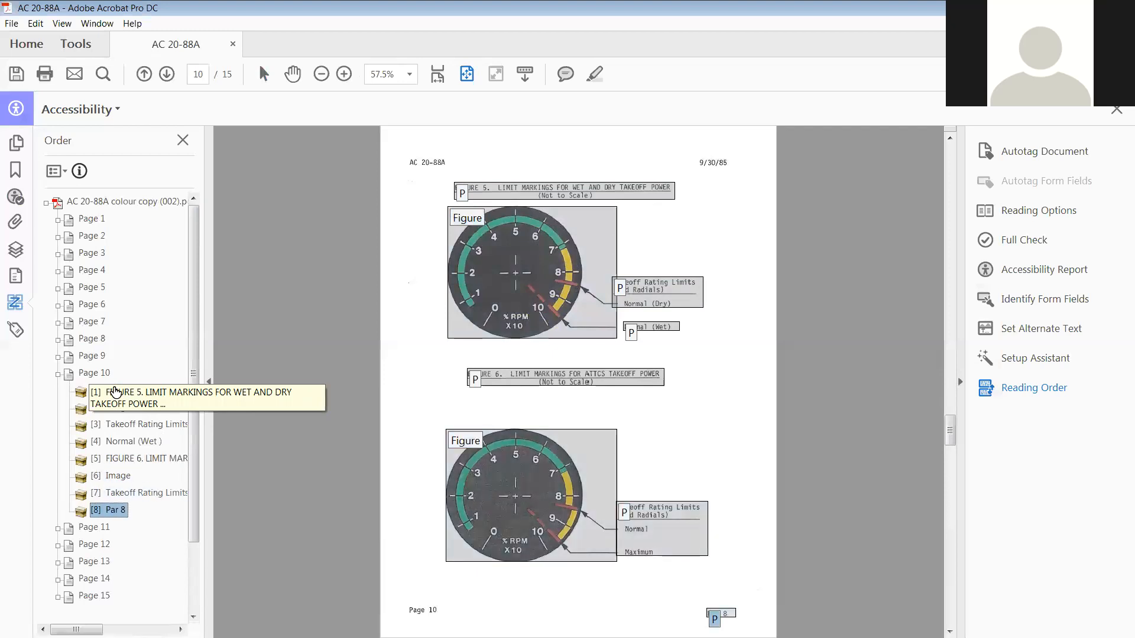
# Step: Examine the reading order of pages 11 through 15, ending with the signature block on page 15
pyautogui.press('Down')
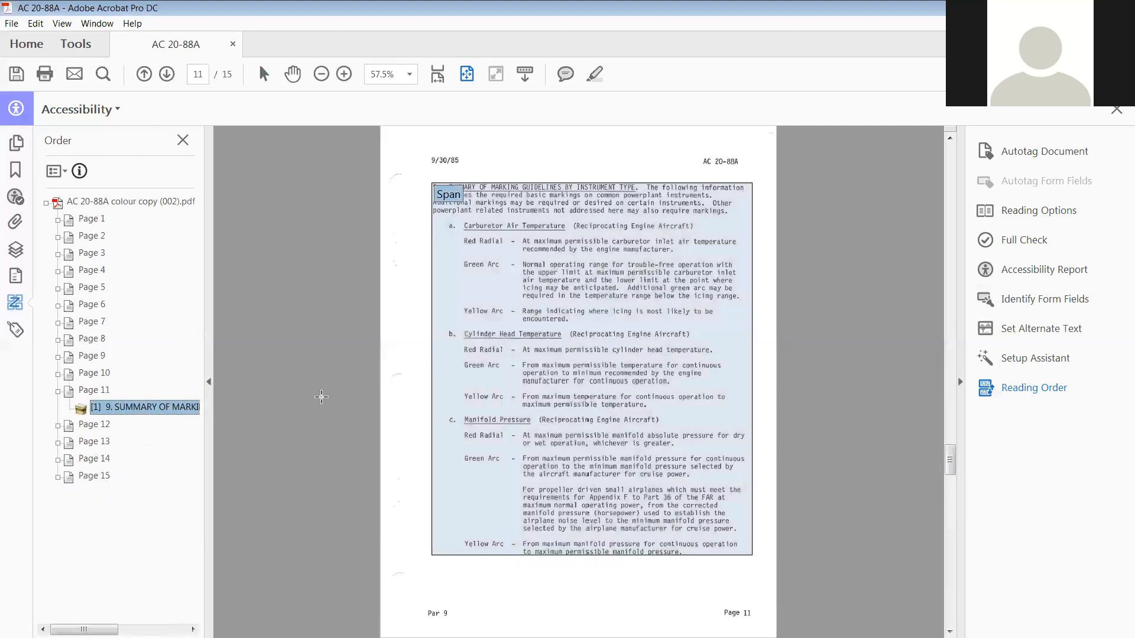
pyautogui.press('Down')
pyautogui.press('Down')
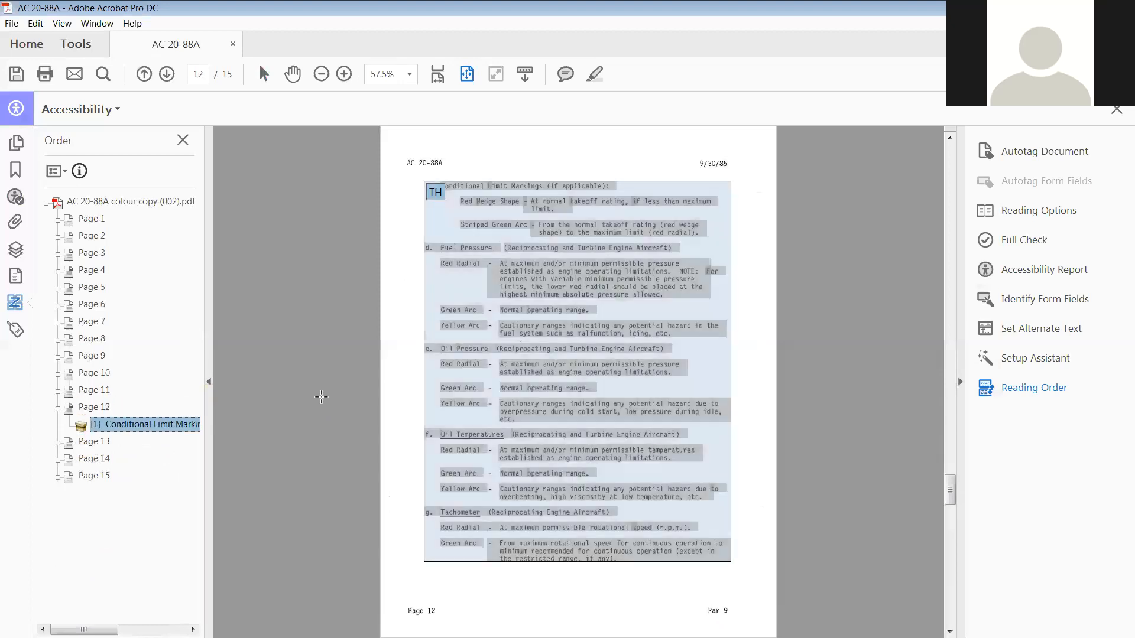
pyautogui.press('Down')
pyautogui.press('Down')
pyautogui.press('Down')
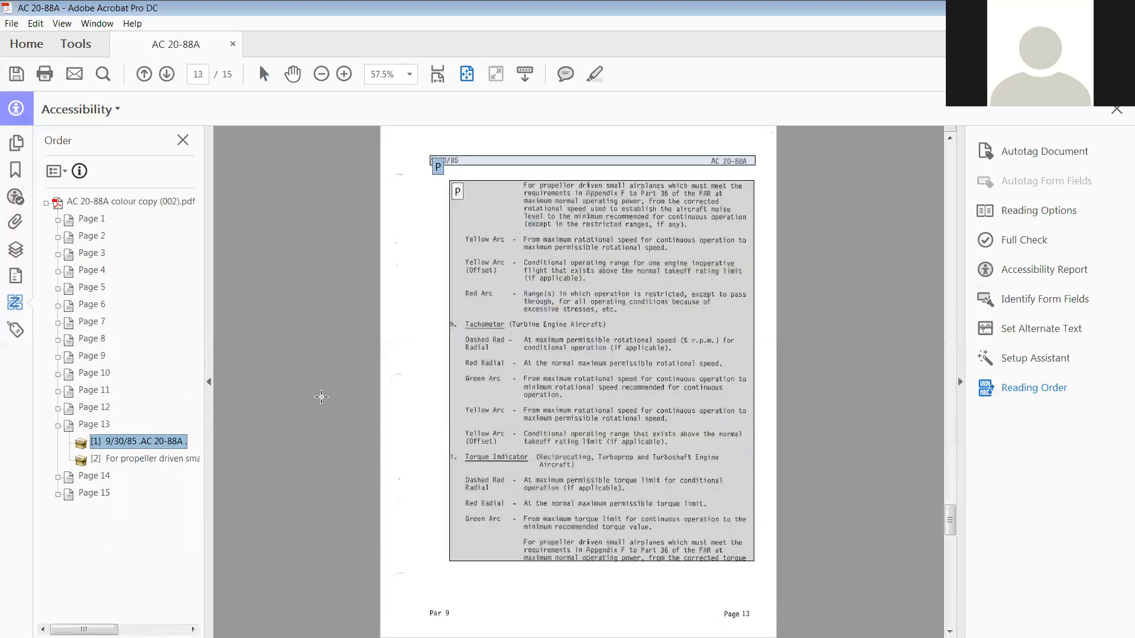
pyautogui.press('Down')
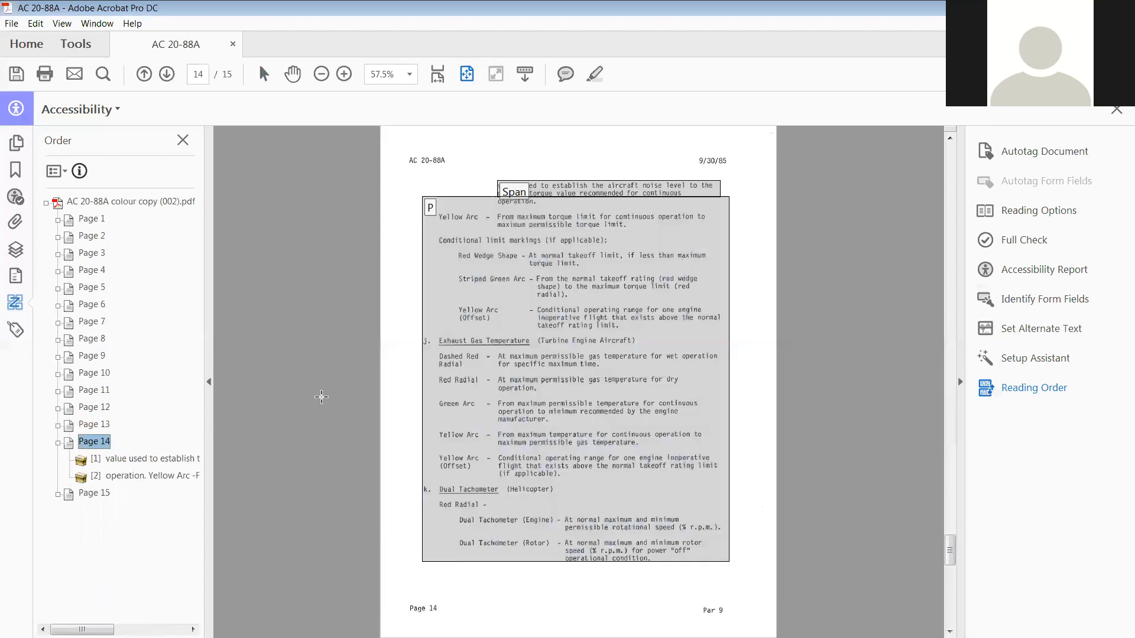
pyautogui.press('Down')
pyautogui.press('Down')
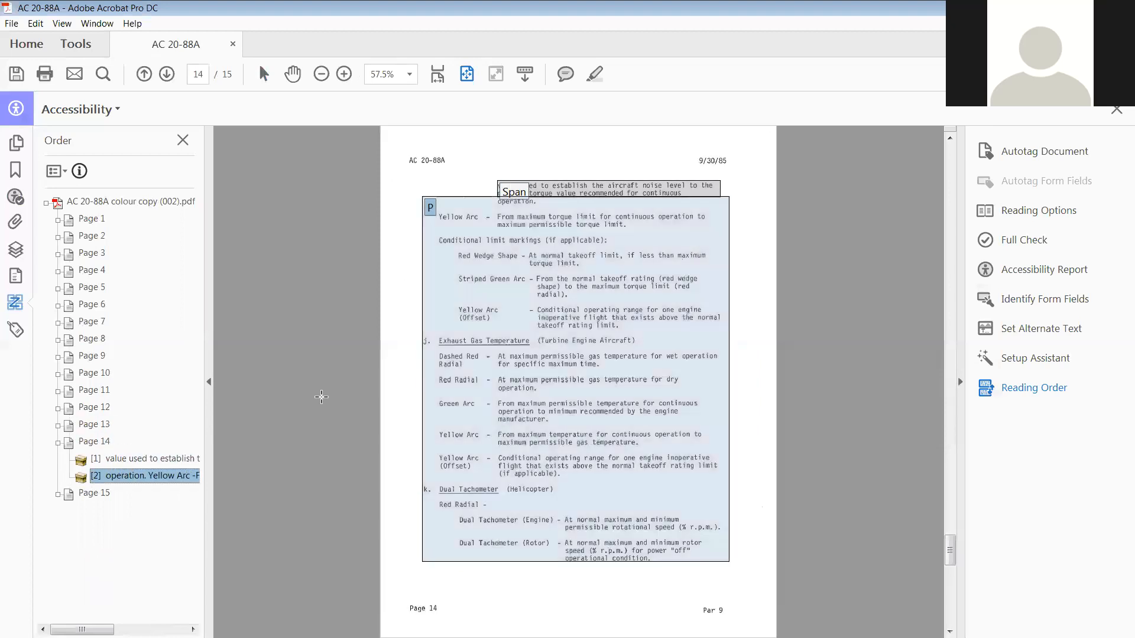
pyautogui.press('Down')
pyautogui.press('Down')
pyautogui.press('Down')
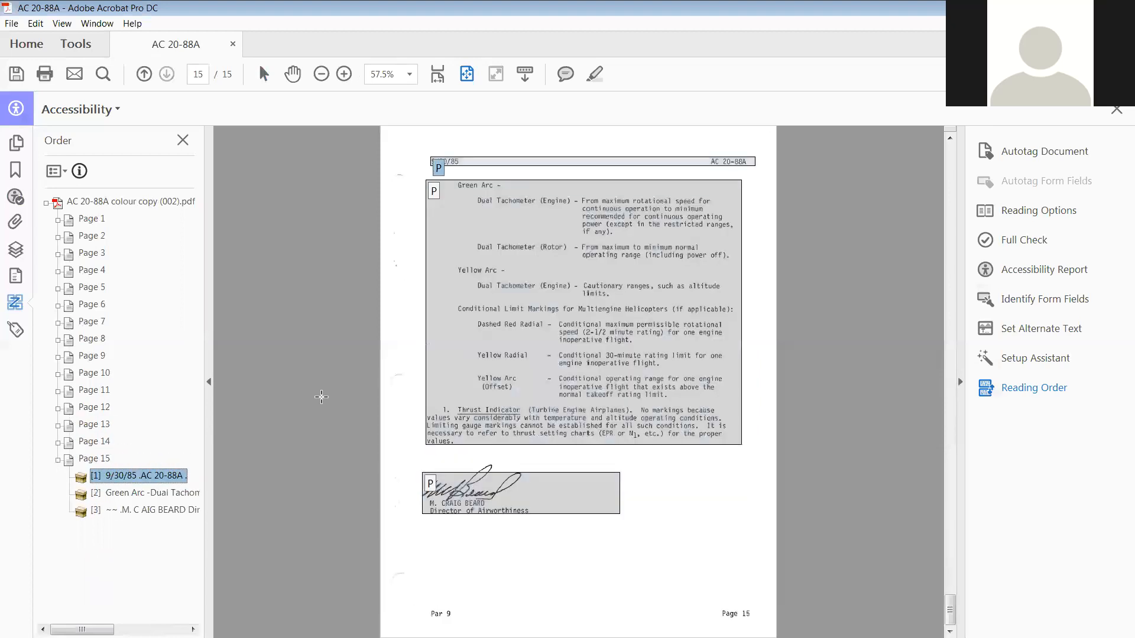
pyautogui.press('Down')
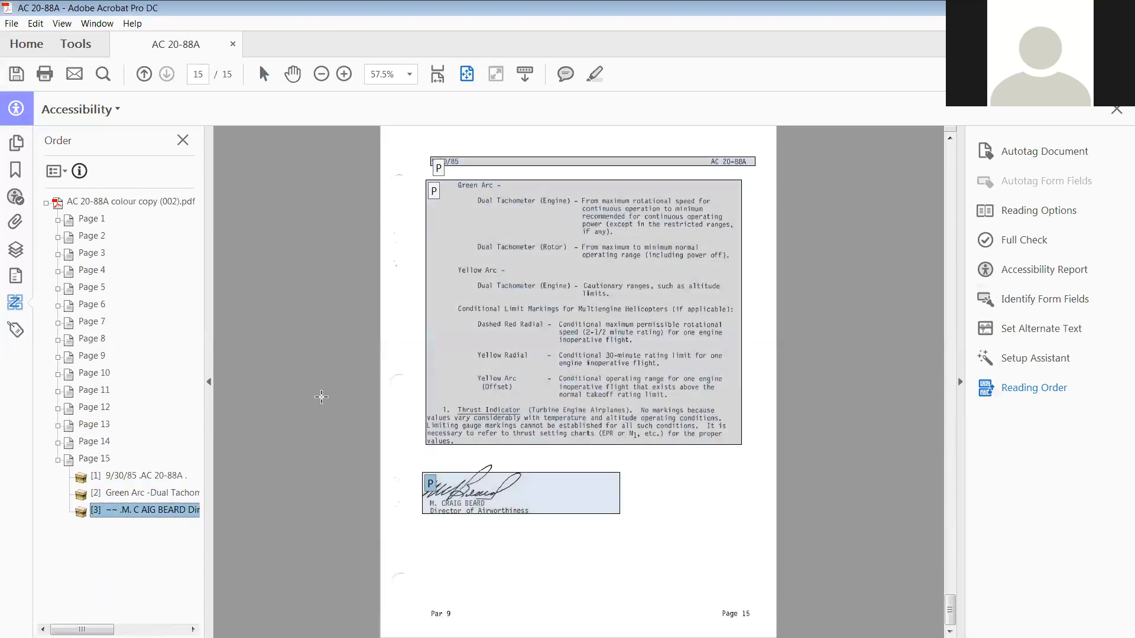
pyautogui.press('Left')
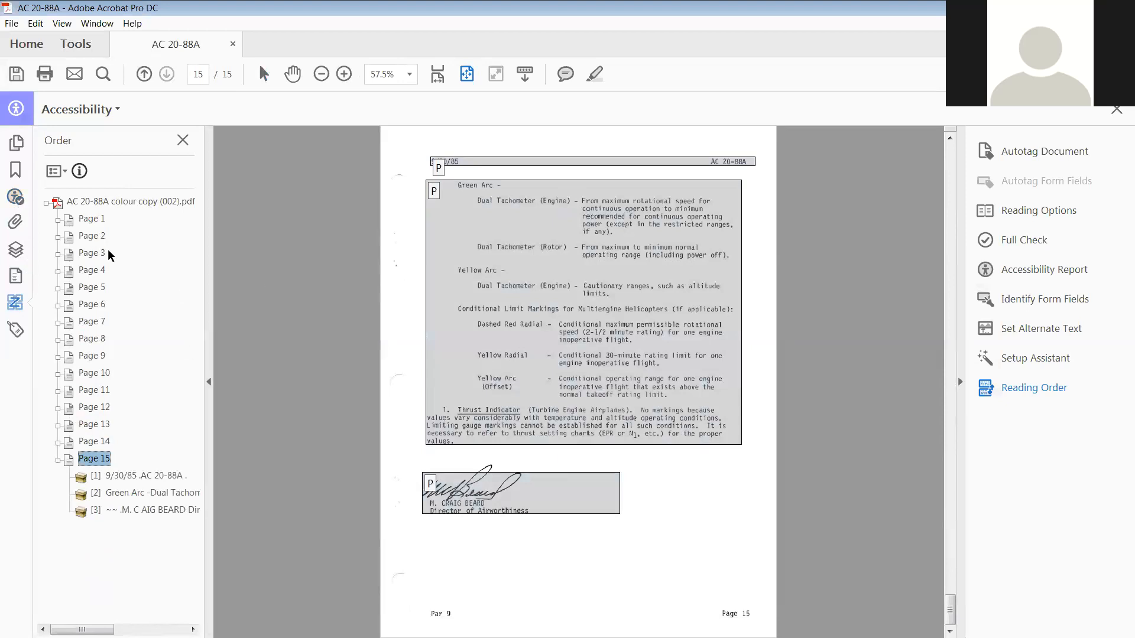
# Step: Mark the Logical Reading Order check as passed in the accessibility check results and collapse the Document category
pyautogui.click(16, 198)
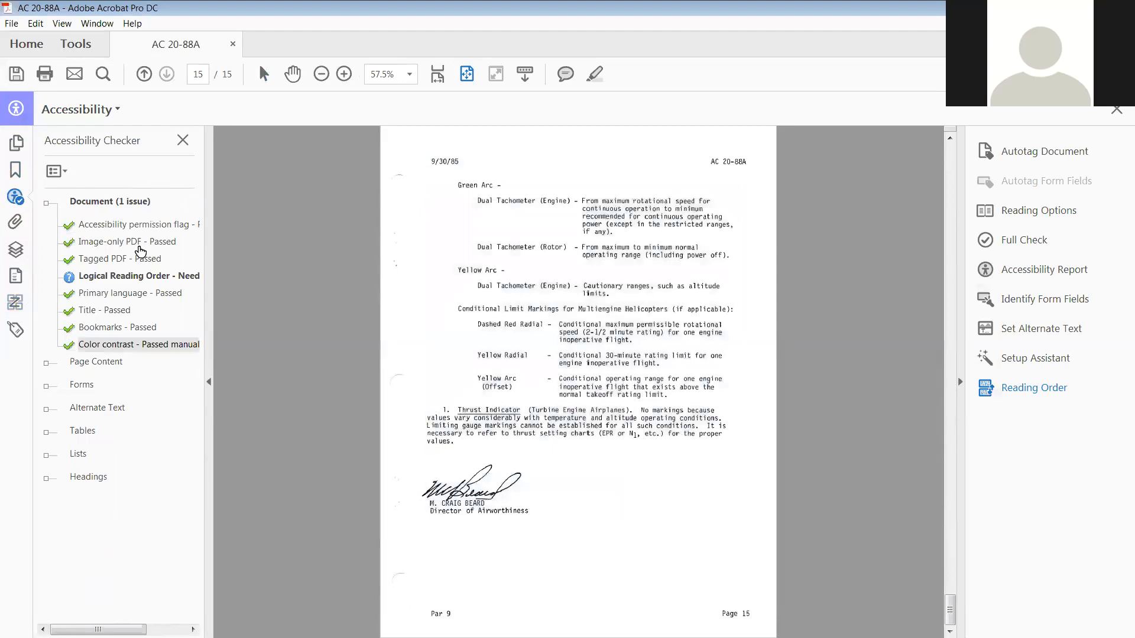
pyautogui.rightClick(120, 276)
pyautogui.click(138, 285)
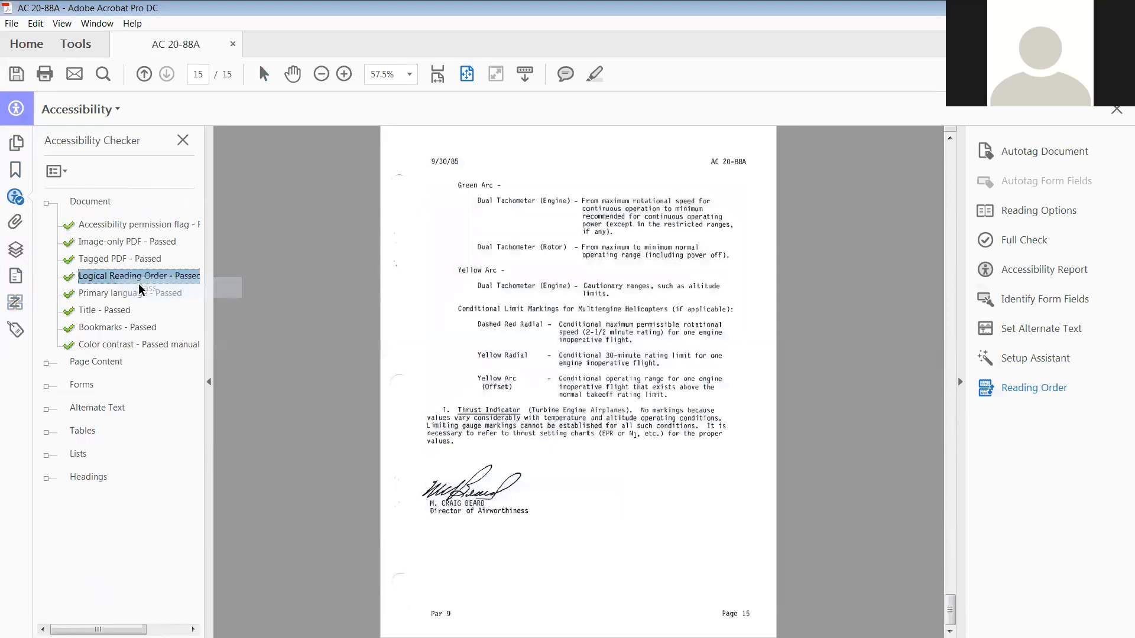
pyautogui.click(46, 203)
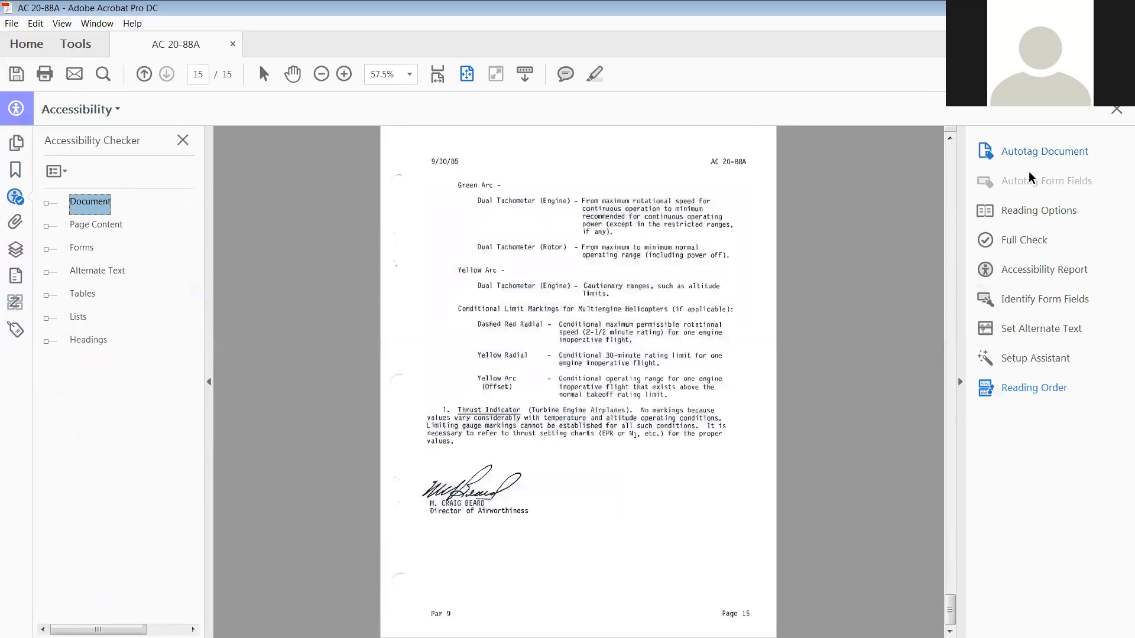
# Step: Rerun the full accessibility check on all pages with the existing options and review the Document category's results
pyautogui.click(1017, 236)
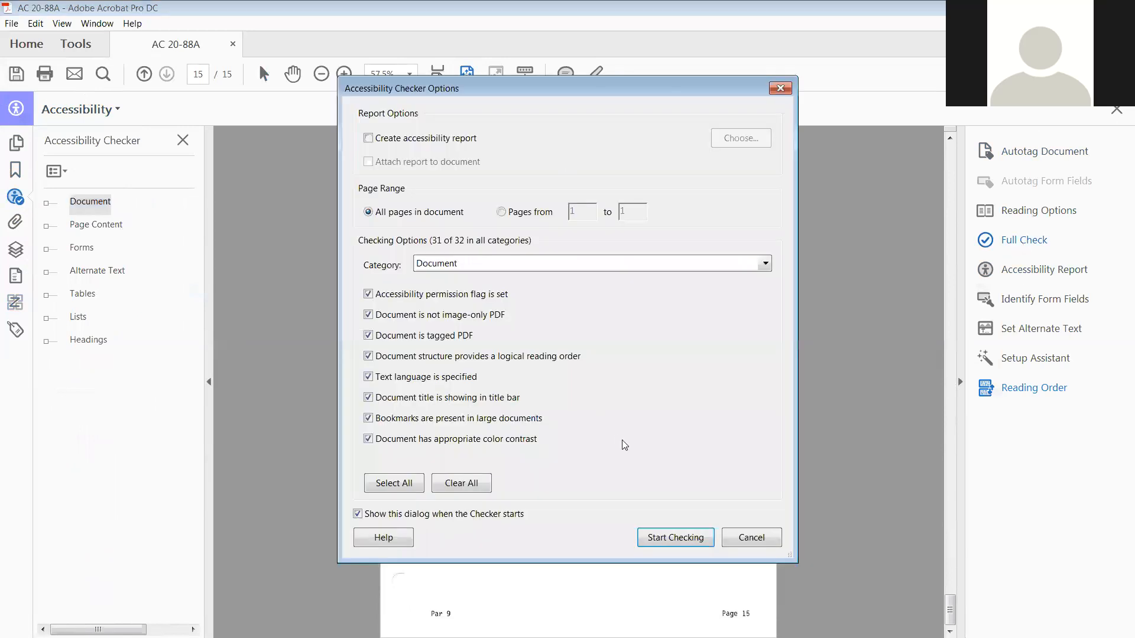
pyautogui.click(681, 540)
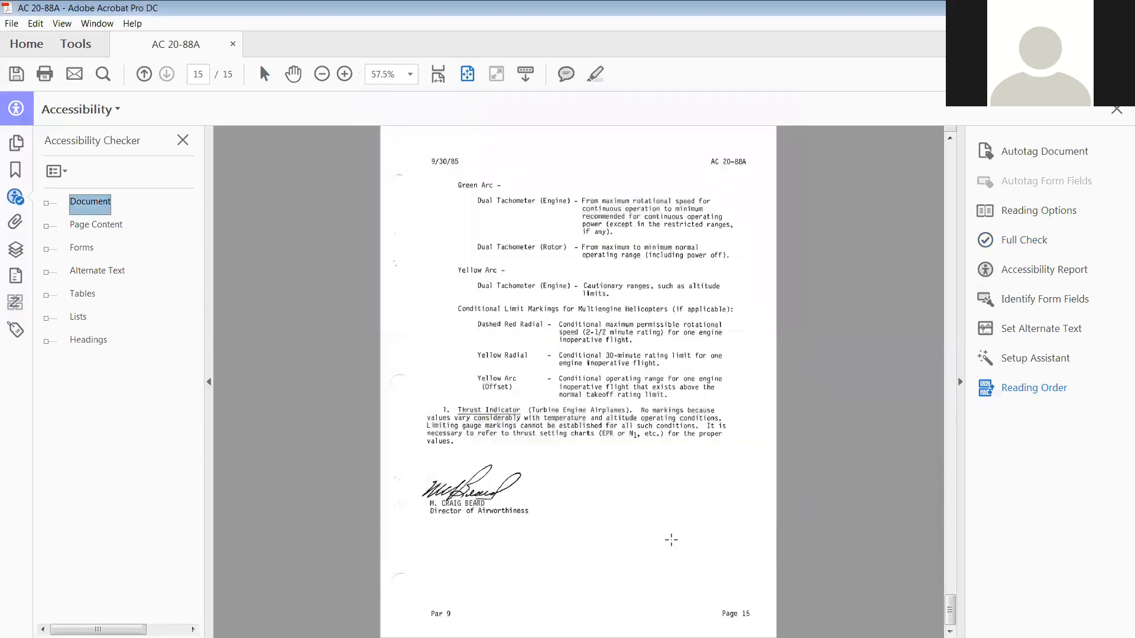
pyautogui.click(45, 203)
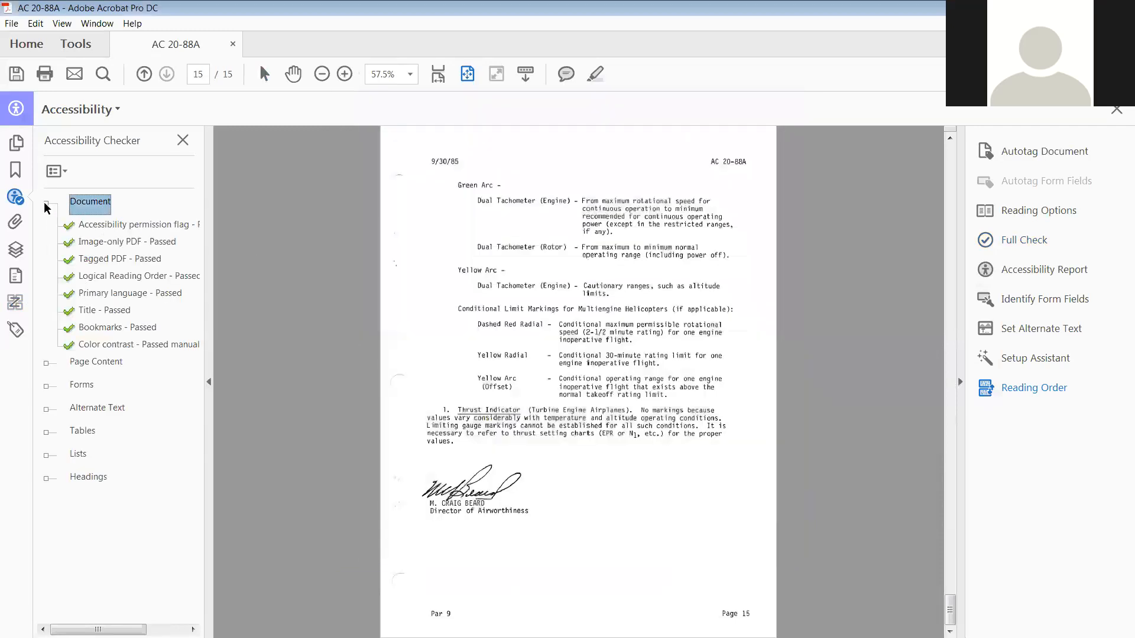
pyautogui.click(46, 203)
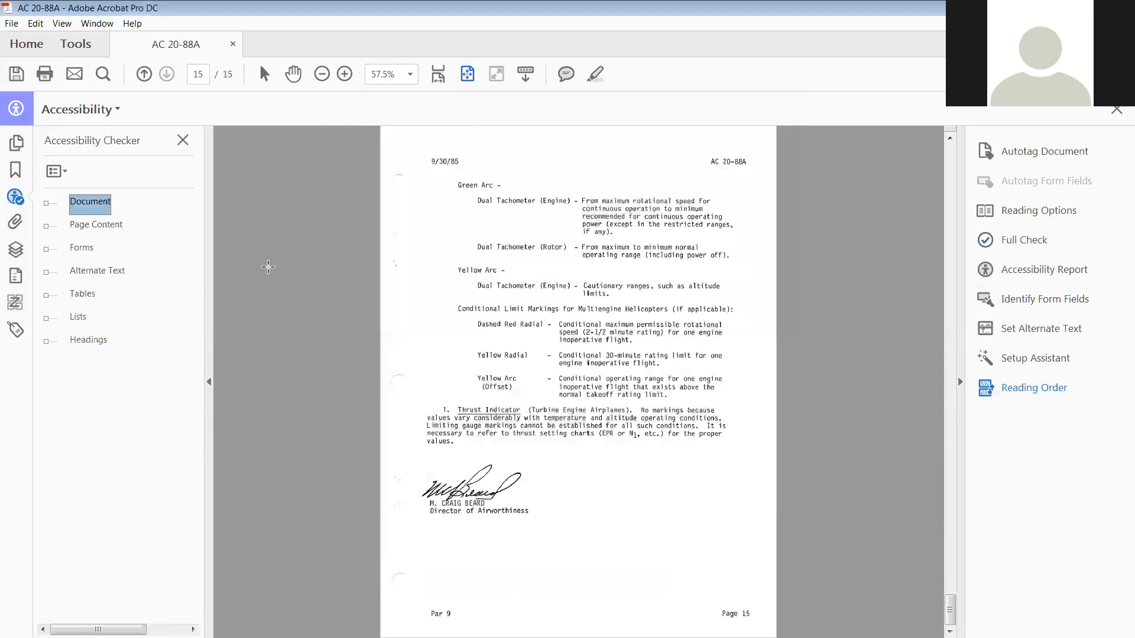